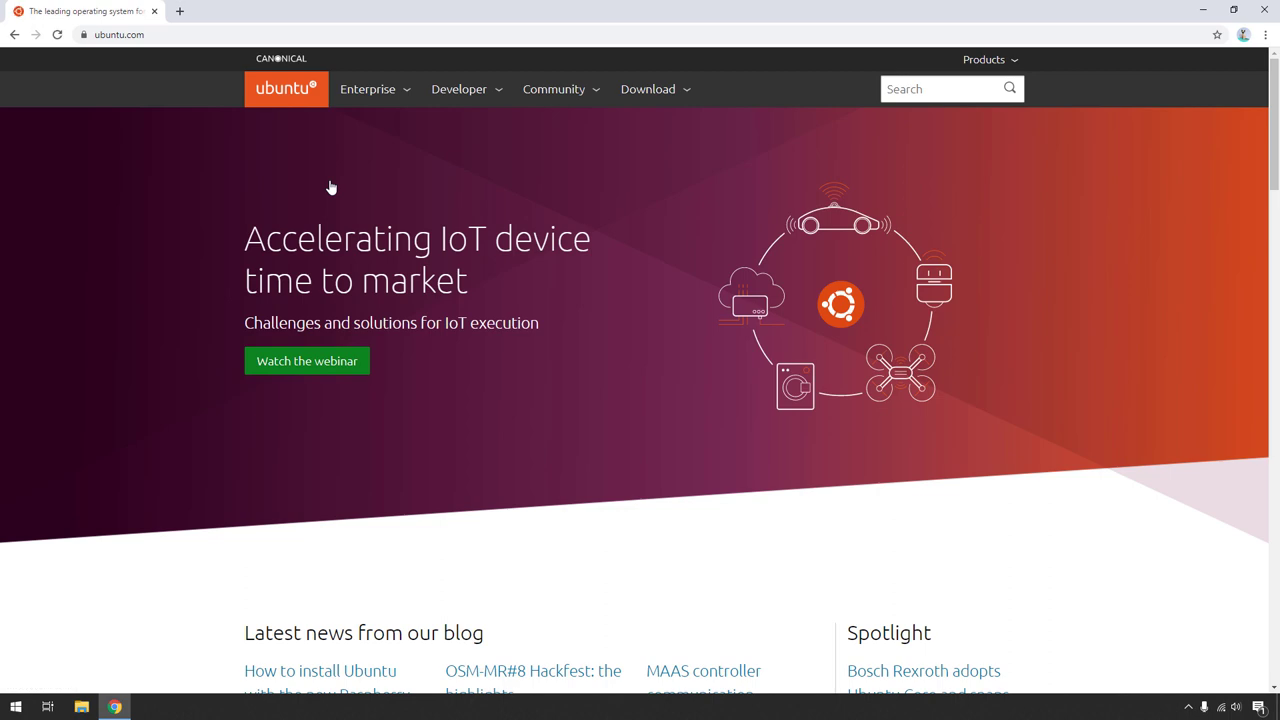
- Go to ubuntu.com's Ubuntu Desktop download page and look over the 18.04.4 LTS section
{"action": "left_click", "coordinate": [663, 97]}
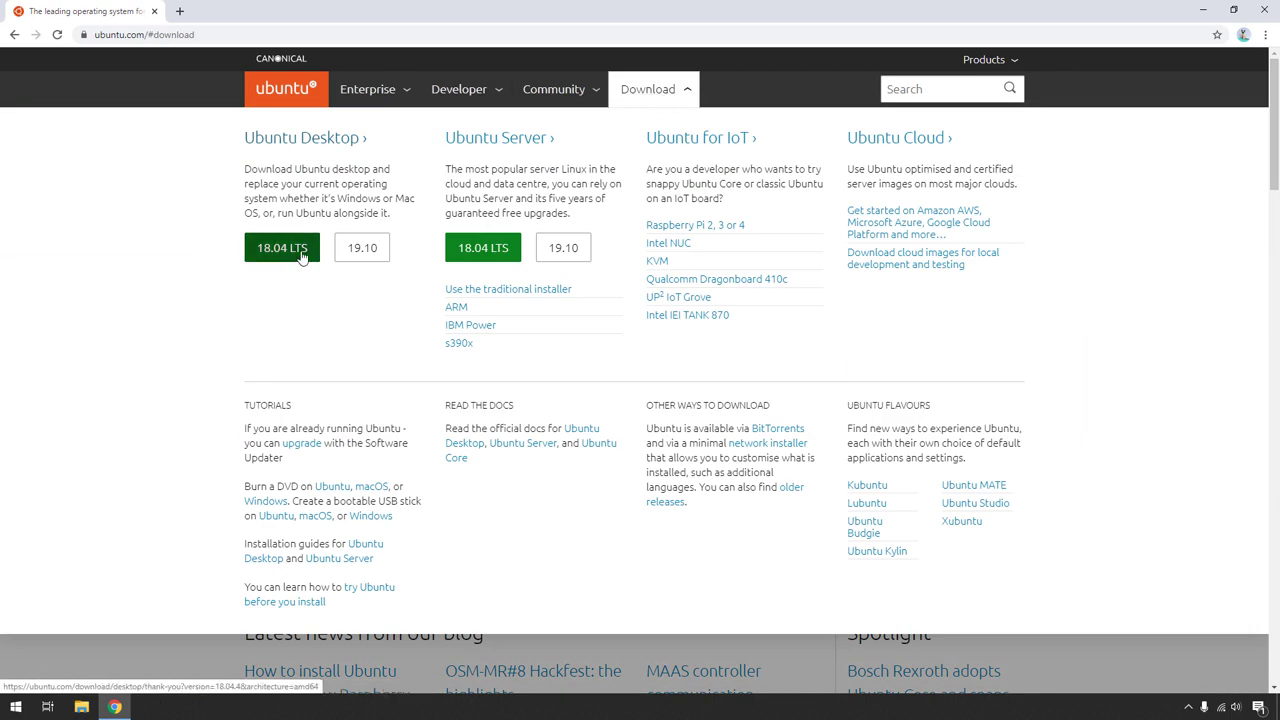
{"action": "left_click", "coordinate": [334, 145]}
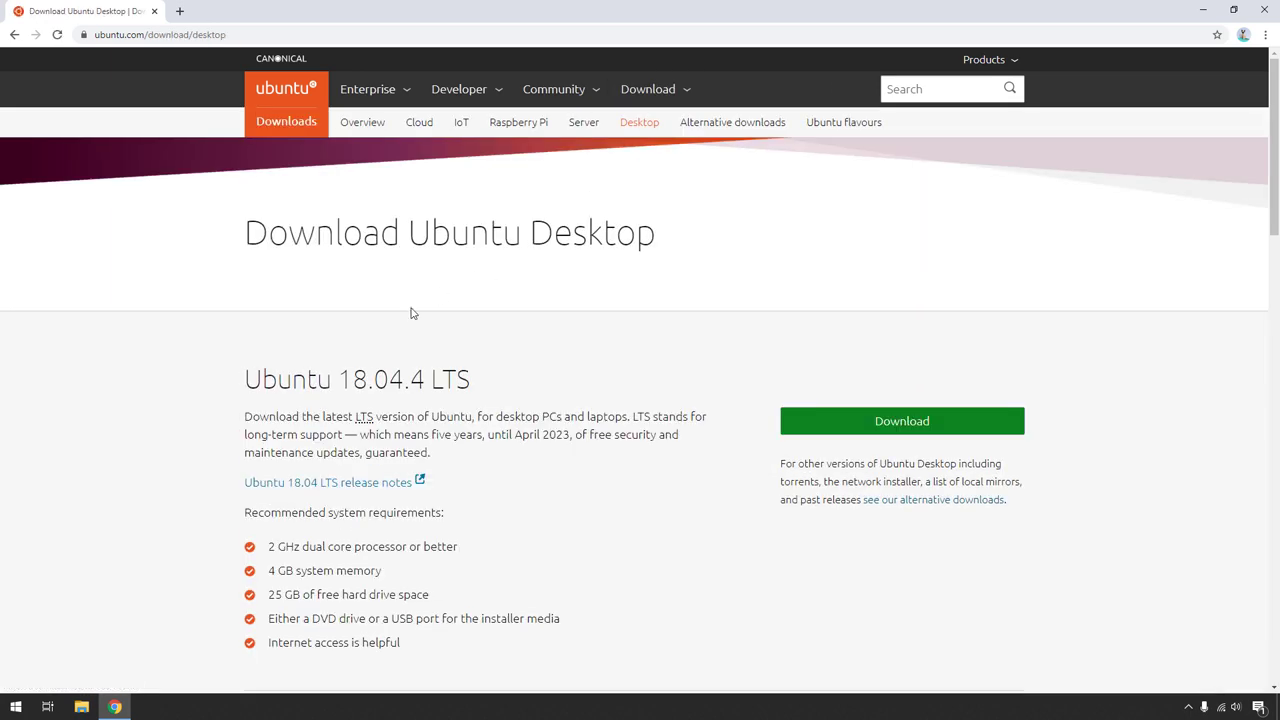
{"action": "left_click_drag", "start_coordinate": [245, 380], "coordinate": [480, 384]}
{"action": "scroll", "coordinate": [480, 384], "scroll_direction": "down", "scroll_amount": 3}
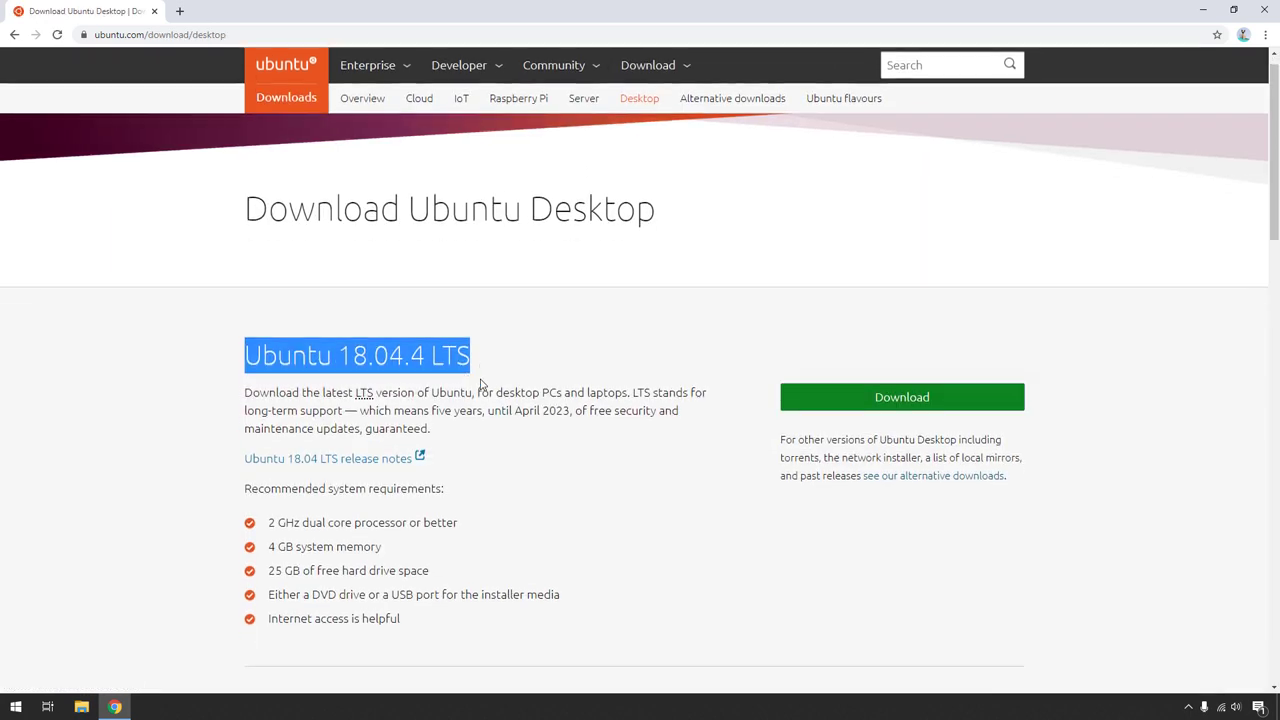
{"action": "left_click_drag", "start_coordinate": [245, 407], "coordinate": [416, 426]}
{"action": "left_click", "coordinate": [416, 426]}
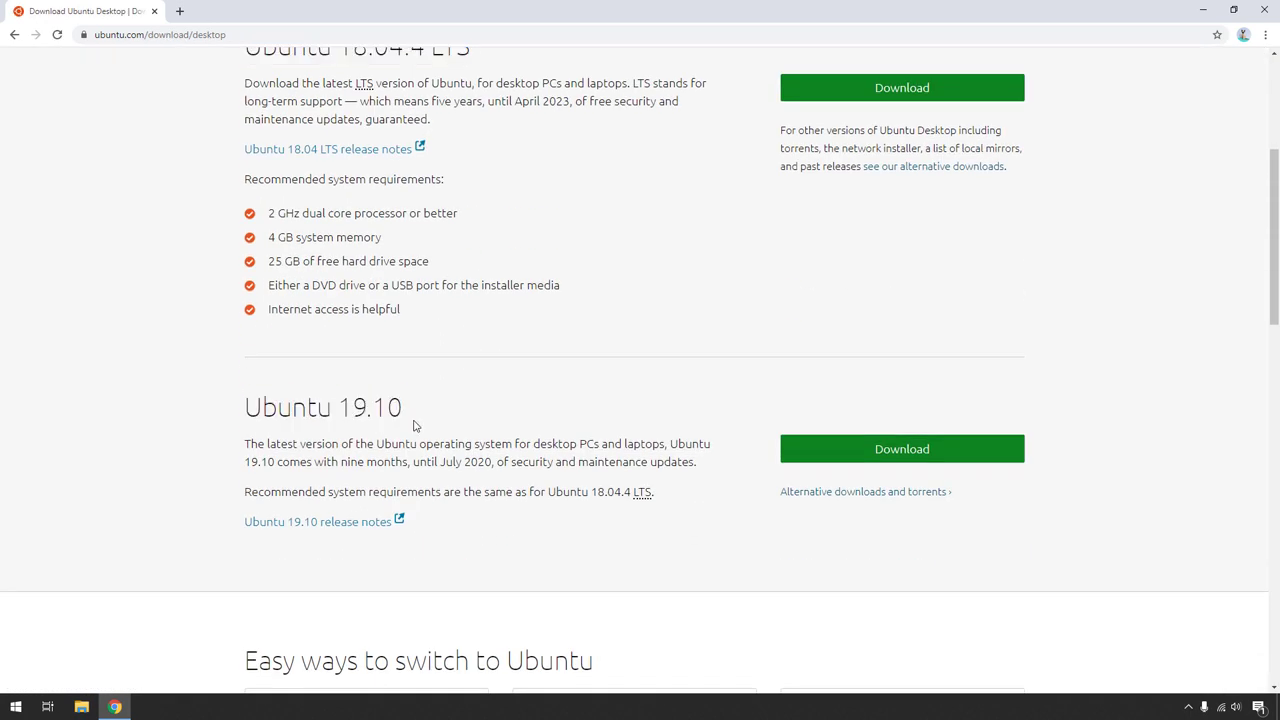
- Review the system requirements: processor, 25 GB disk space, DVD or USB, internet access
{"action": "left_click_drag", "start_coordinate": [273, 218], "coordinate": [380, 240]}
{"action": "left_click", "coordinate": [285, 265]}
{"action": "left_click_drag", "start_coordinate": [269, 262], "coordinate": [430, 264]}
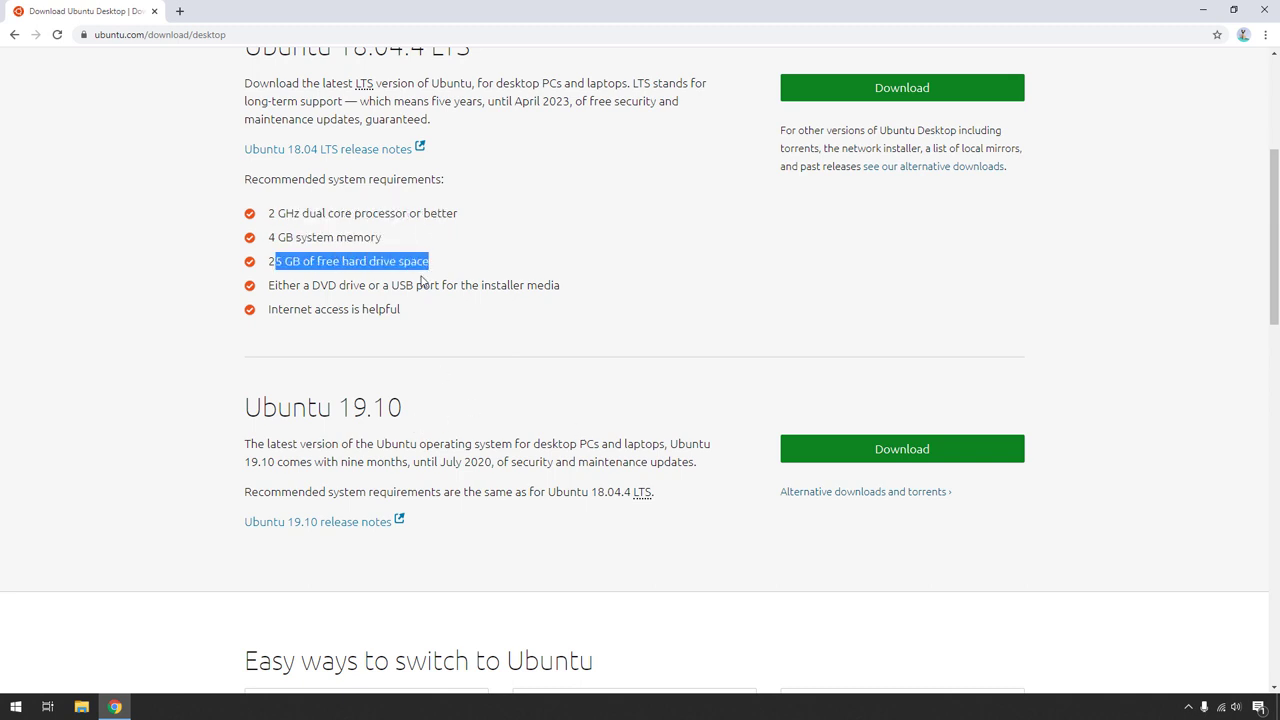
{"action": "left_click_drag", "start_coordinate": [300, 288], "coordinate": [523, 288]}
{"action": "left_click_drag", "start_coordinate": [405, 312], "coordinate": [291, 312]}
{"action": "left_click", "coordinate": [437, 353]}
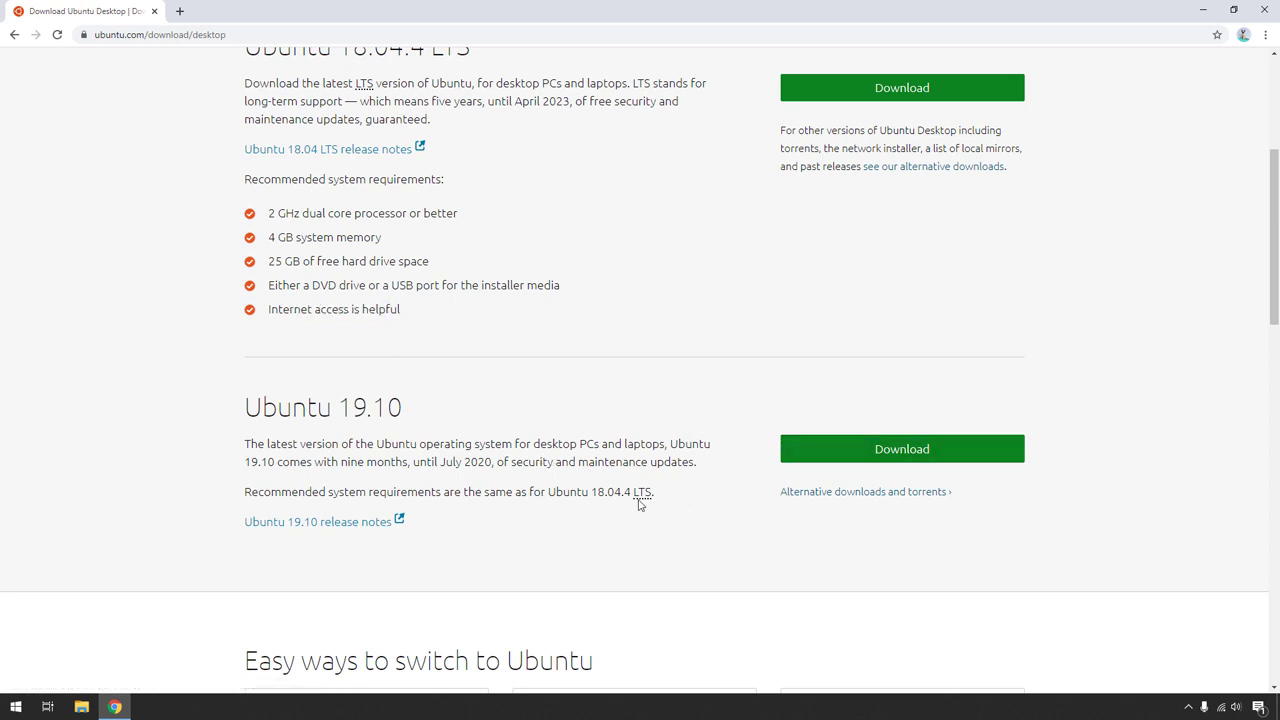
- Download the Ubuntu 19.10 desktop ISO, show the full downloads list, then minimise Chrome
{"action": "left_click_drag", "start_coordinate": [645, 505], "coordinate": [508, 475]}
{"action": "left_click", "coordinate": [412, 456]}
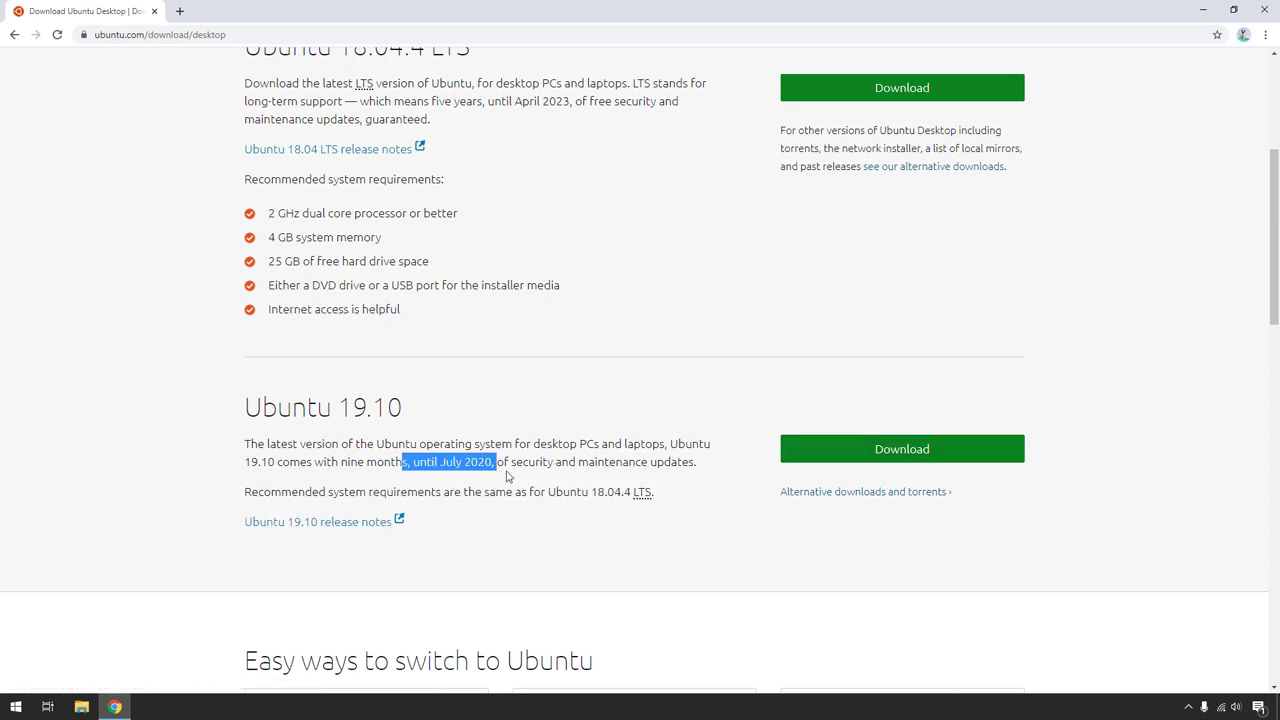
{"action": "left_click", "coordinate": [682, 457]}
{"action": "left_click", "coordinate": [838, 457]}
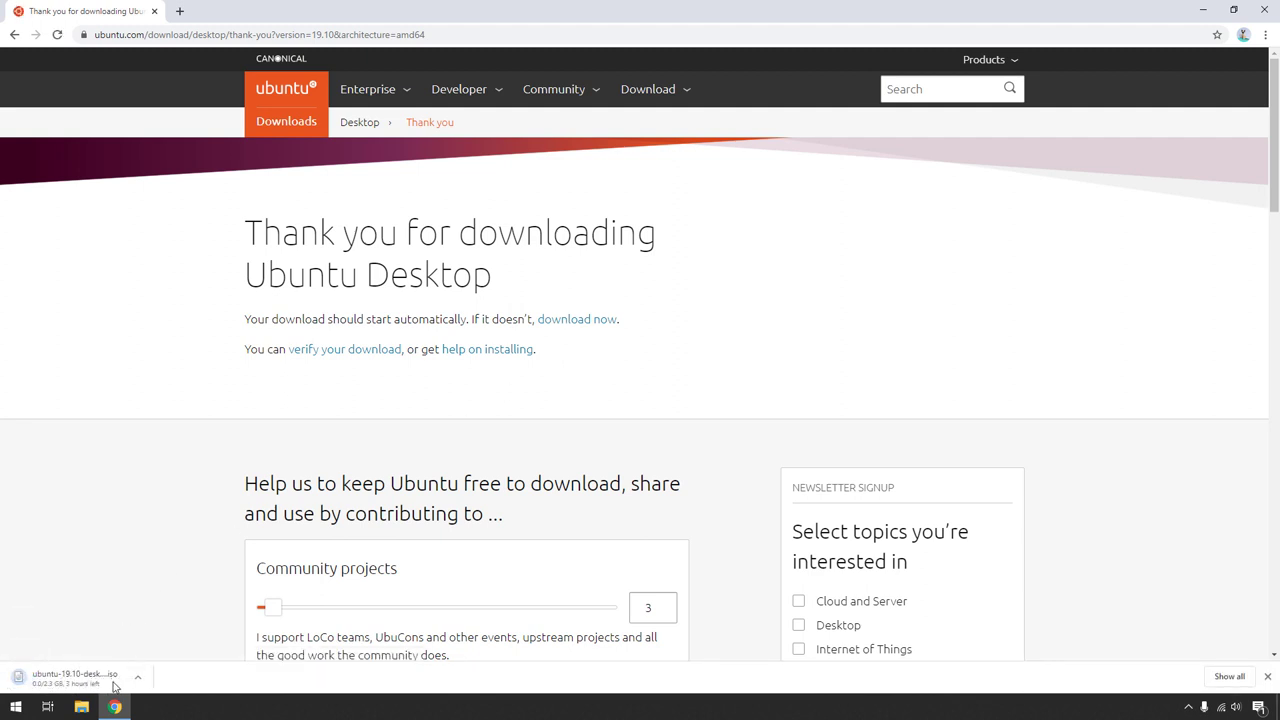
{"action": "left_click", "coordinate": [1228, 676]}
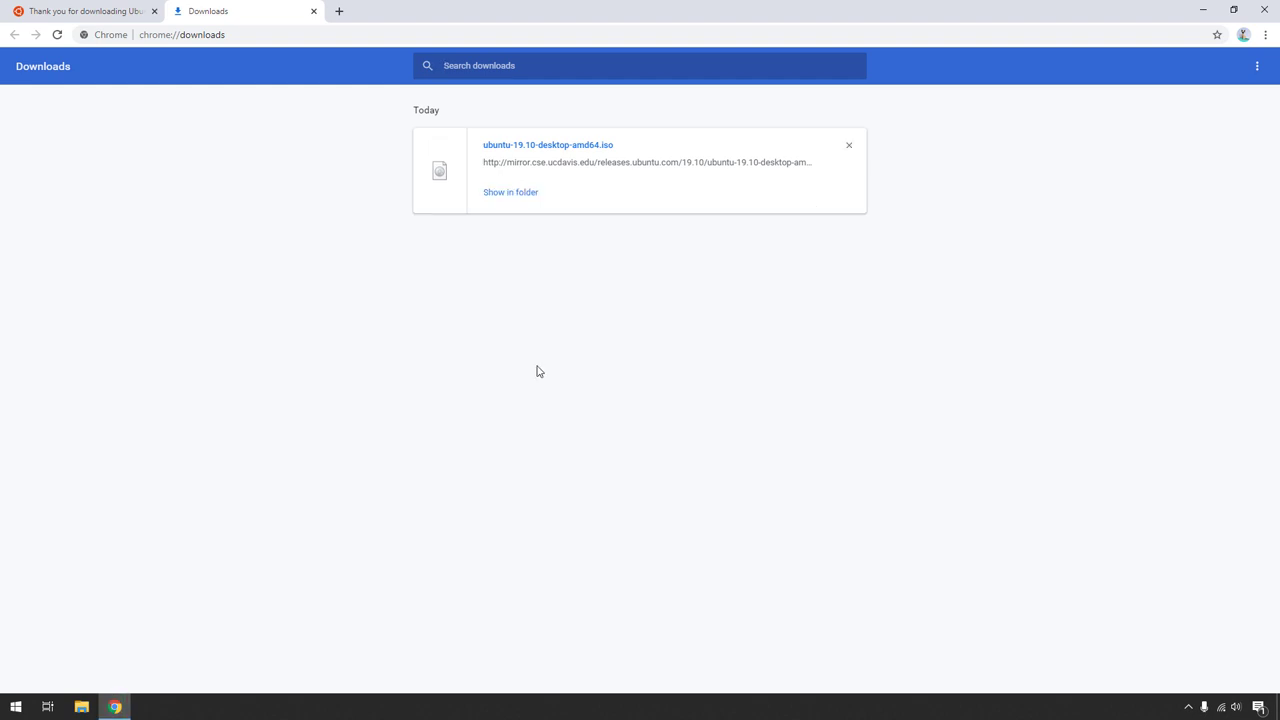
{"action": "left_click", "coordinate": [116, 710]}
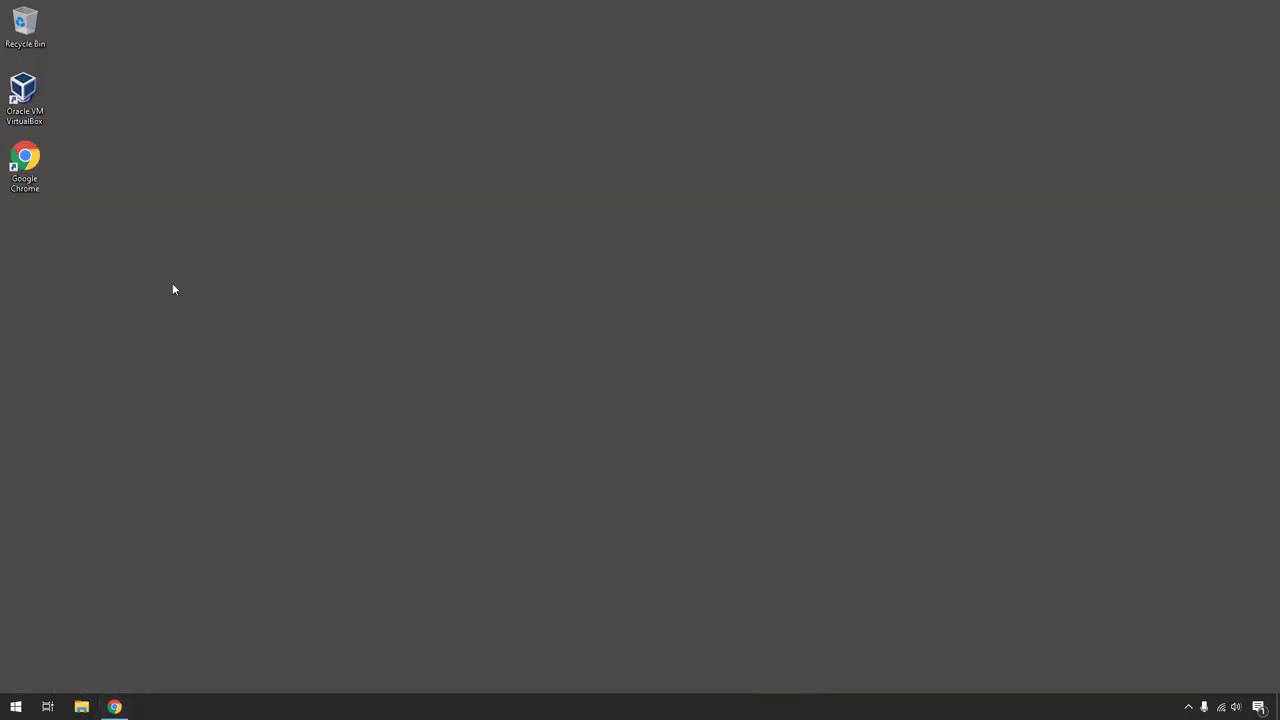
- Launch Oracle VM VirtualBox from its desktop icon and start a new virtual machine
{"action": "double_click", "coordinate": [37, 110]}
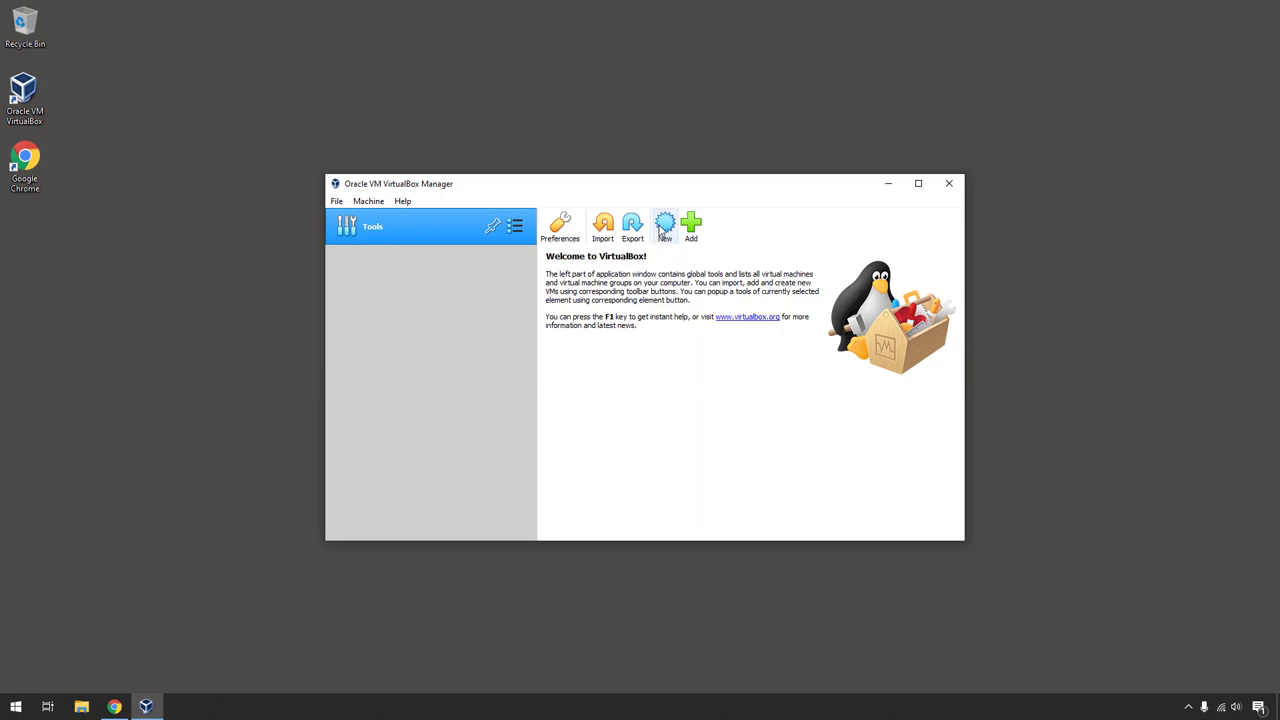
{"action": "left_click", "coordinate": [660, 230]}
- Name the VM 'Ubuntu' as Ubuntu (64-bit) and give it 2048 MB of memory
{"action": "type", "text": "Ubuntu"}
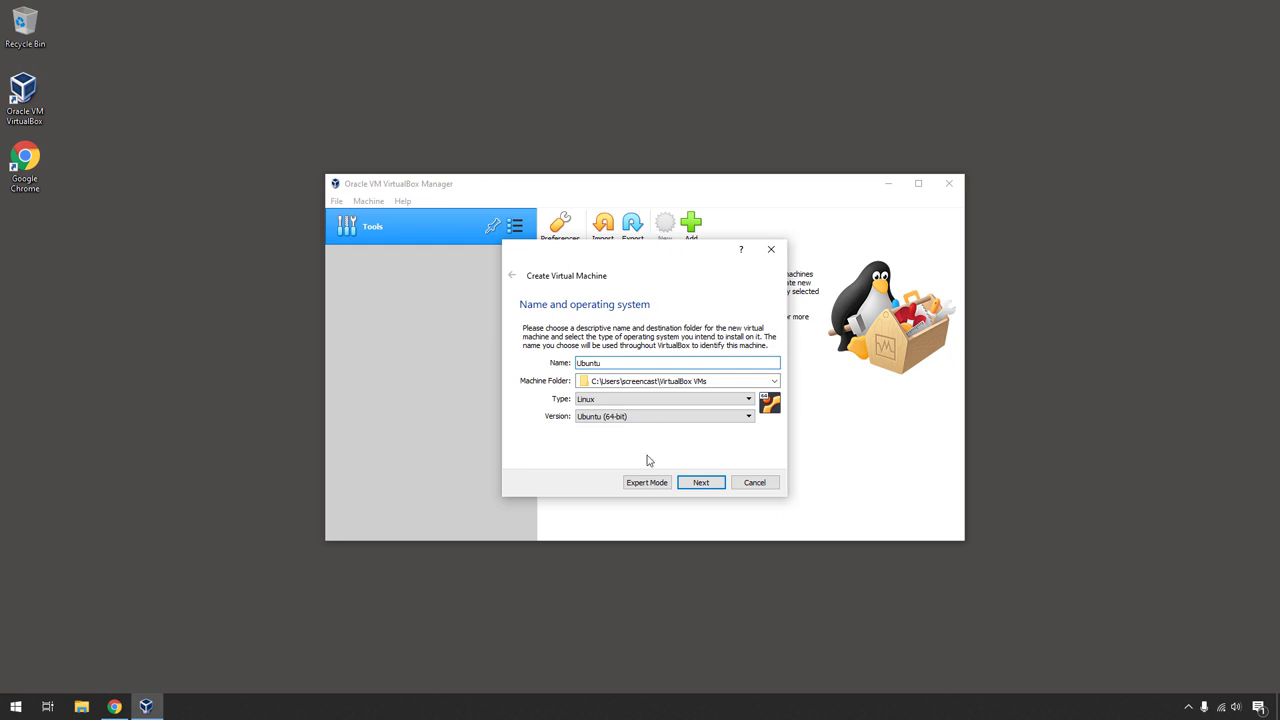
{"action": "left_click", "coordinate": [652, 418]}
{"action": "left_click", "coordinate": [651, 423]}
{"action": "left_click", "coordinate": [701, 483]}
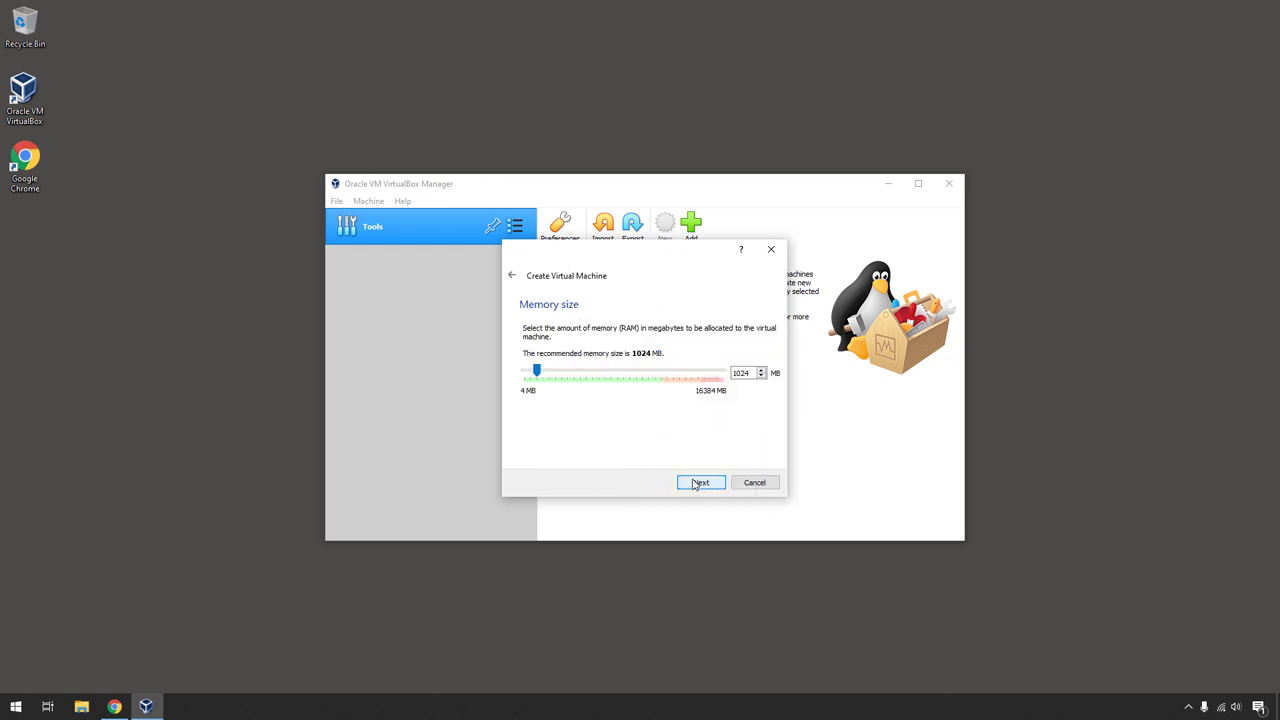
{"action": "double_click", "coordinate": [732, 372]}
{"action": "type", "text": "2048"}
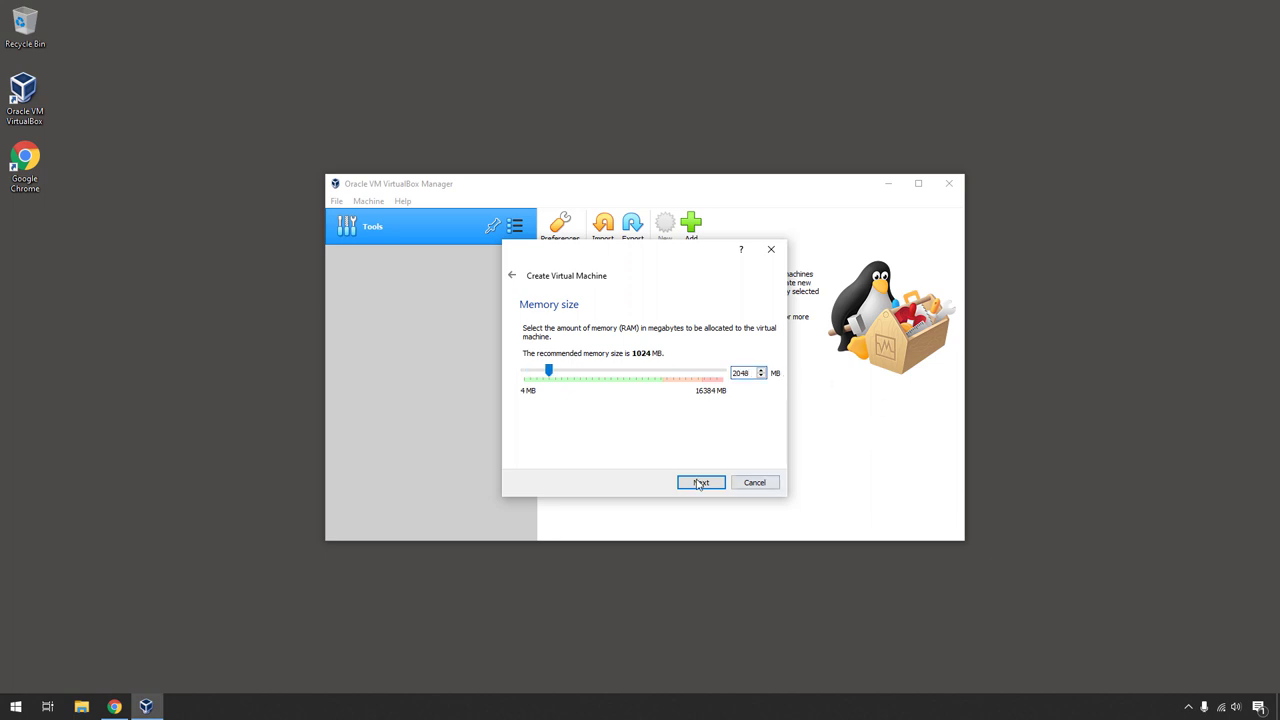
{"action": "left_click", "coordinate": [700, 483]}
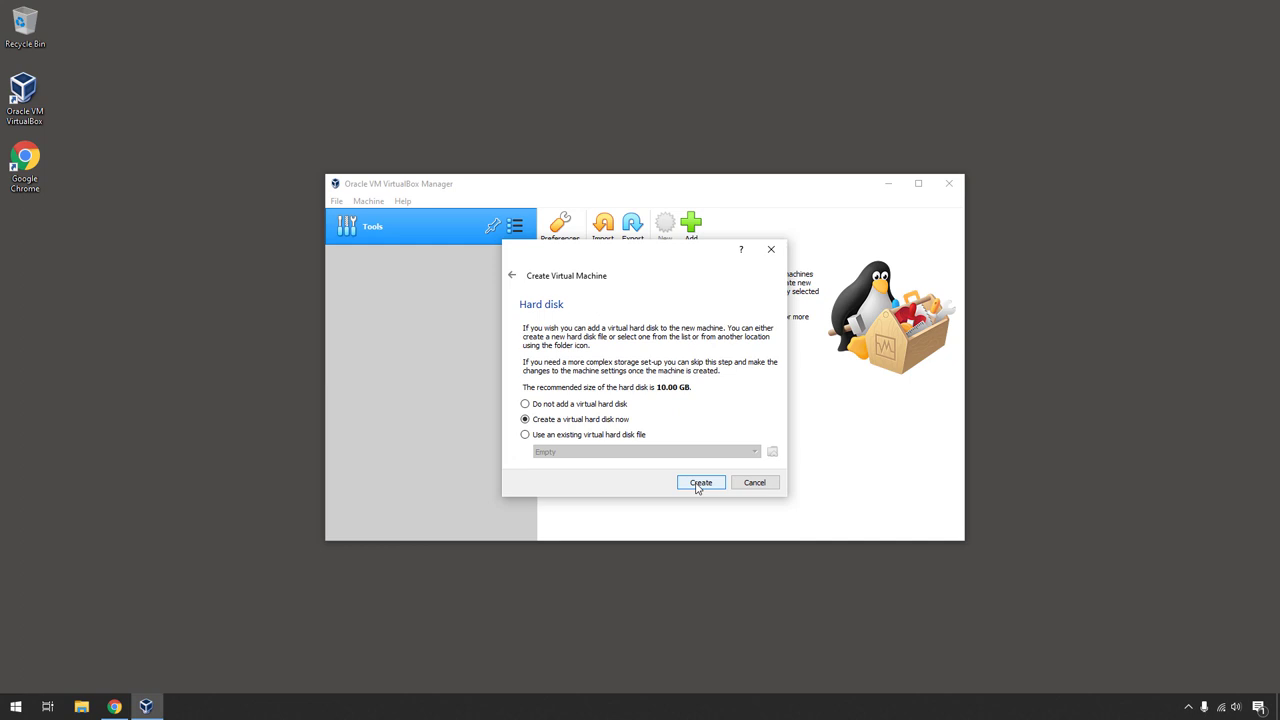
- Create a dynamically allocated 30 GB VDI hard disk to finish the VM
{"action": "left_click", "coordinate": [699, 485]}
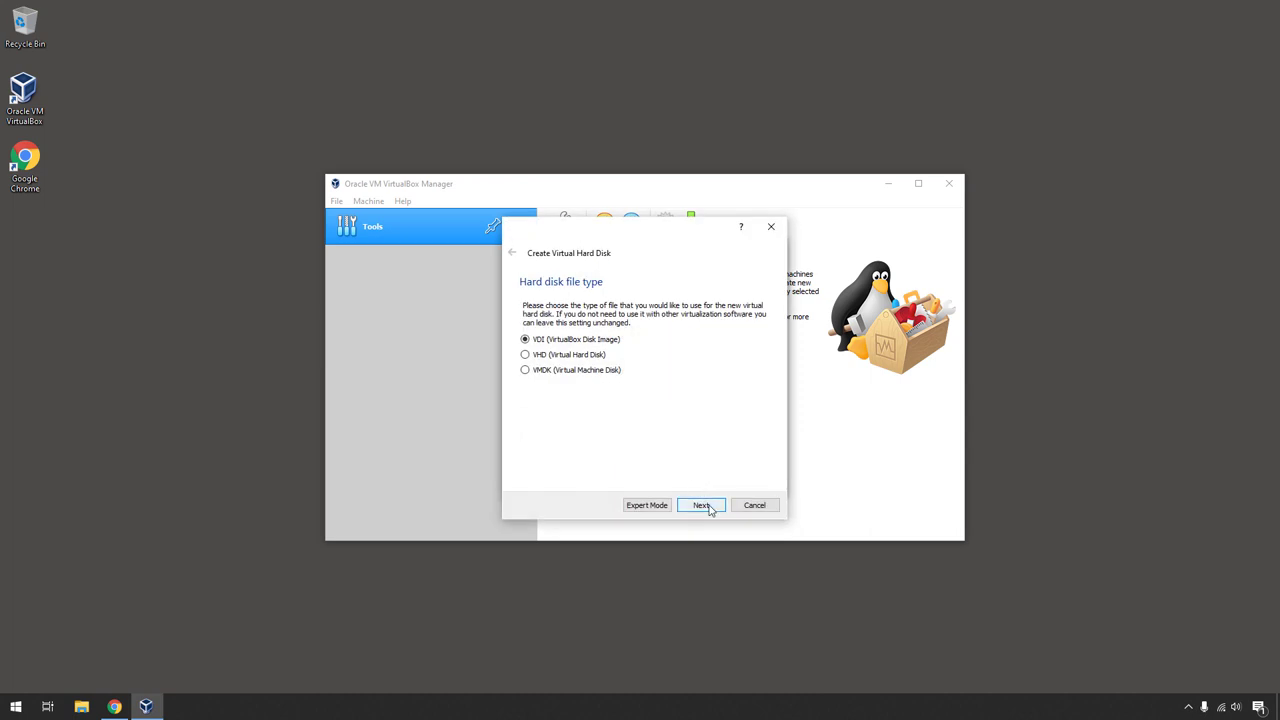
{"action": "left_click", "coordinate": [702, 505]}
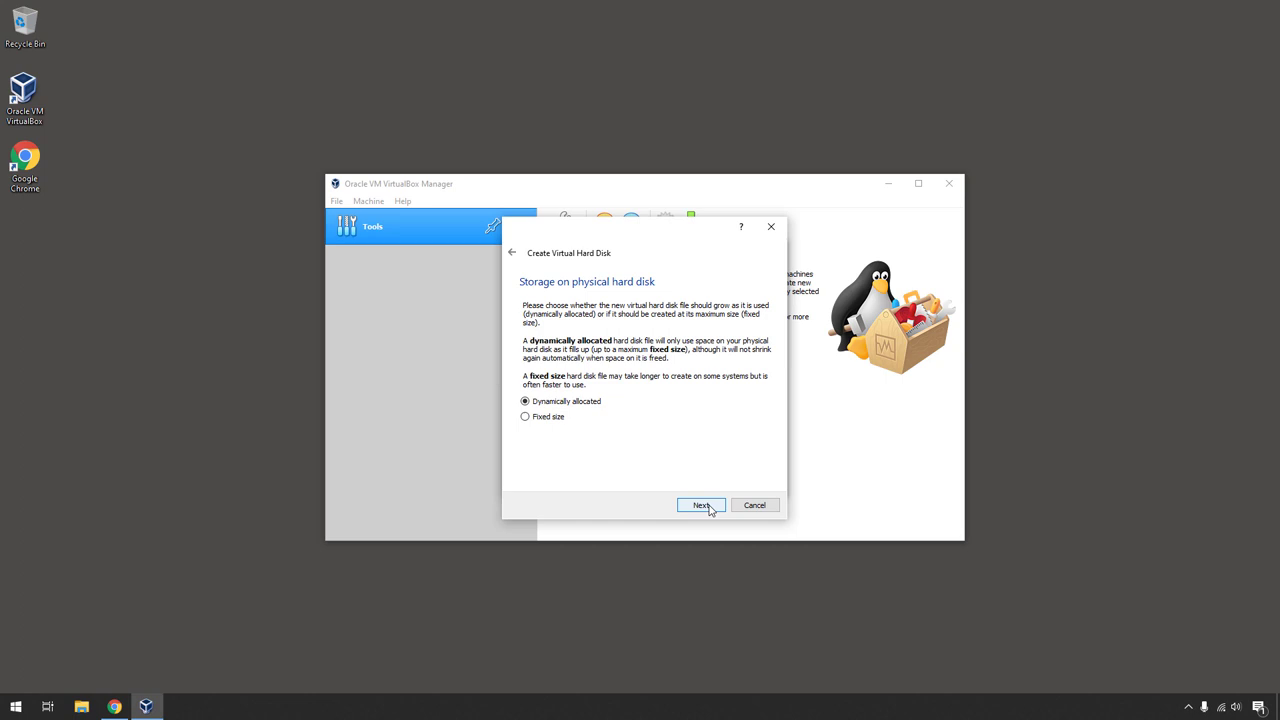
{"action": "left_click", "coordinate": [701, 505]}
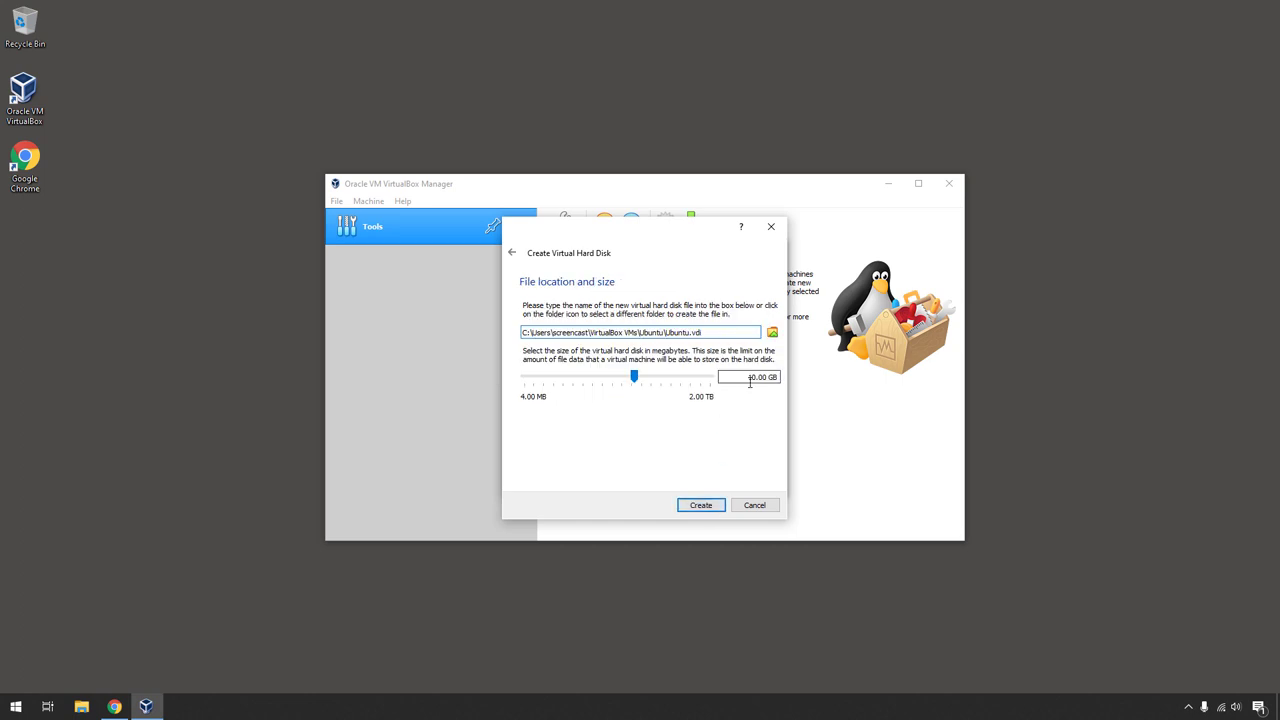
{"action": "left_click", "coordinate": [750, 383]}
{"action": "key", "text": "BackSpace"}
{"action": "type", "text": "3"}
{"action": "left_click", "coordinate": [689, 509]}
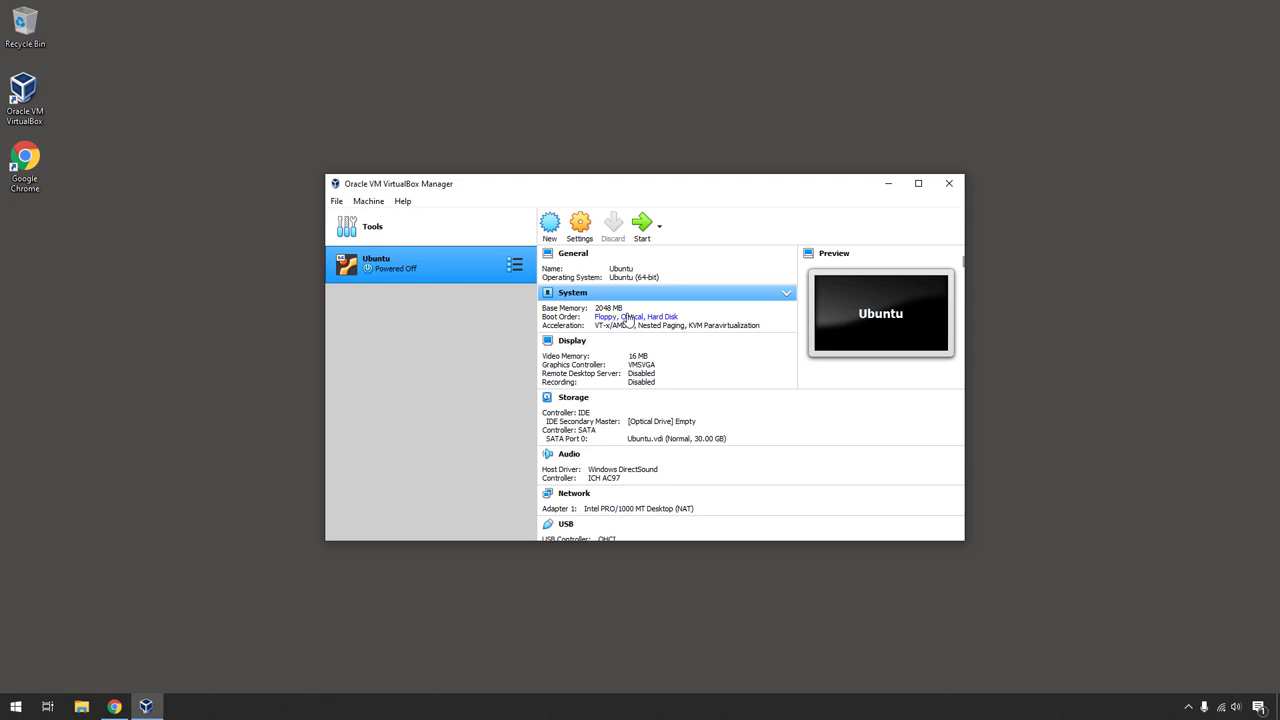
- Enable 3D acceleration and remove Floppy from the boot order in the VM settings
{"action": "left_click", "coordinate": [582, 222]}
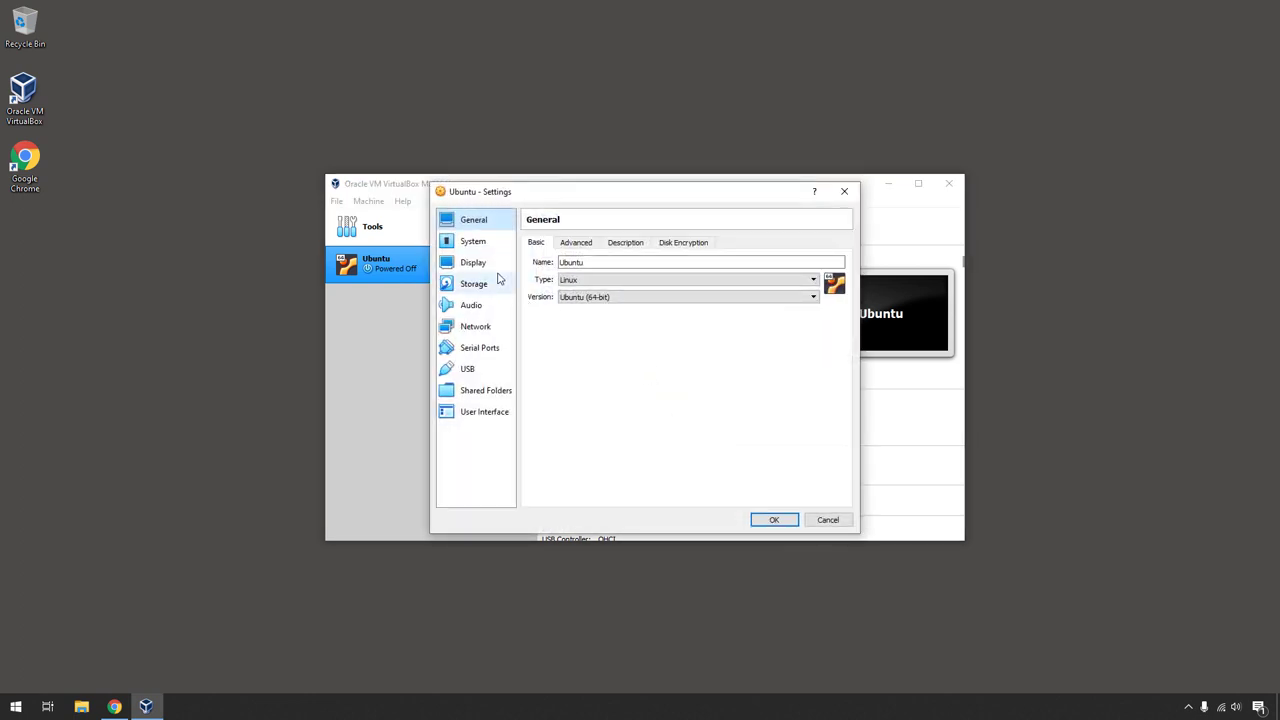
{"action": "left_click", "coordinate": [497, 272]}
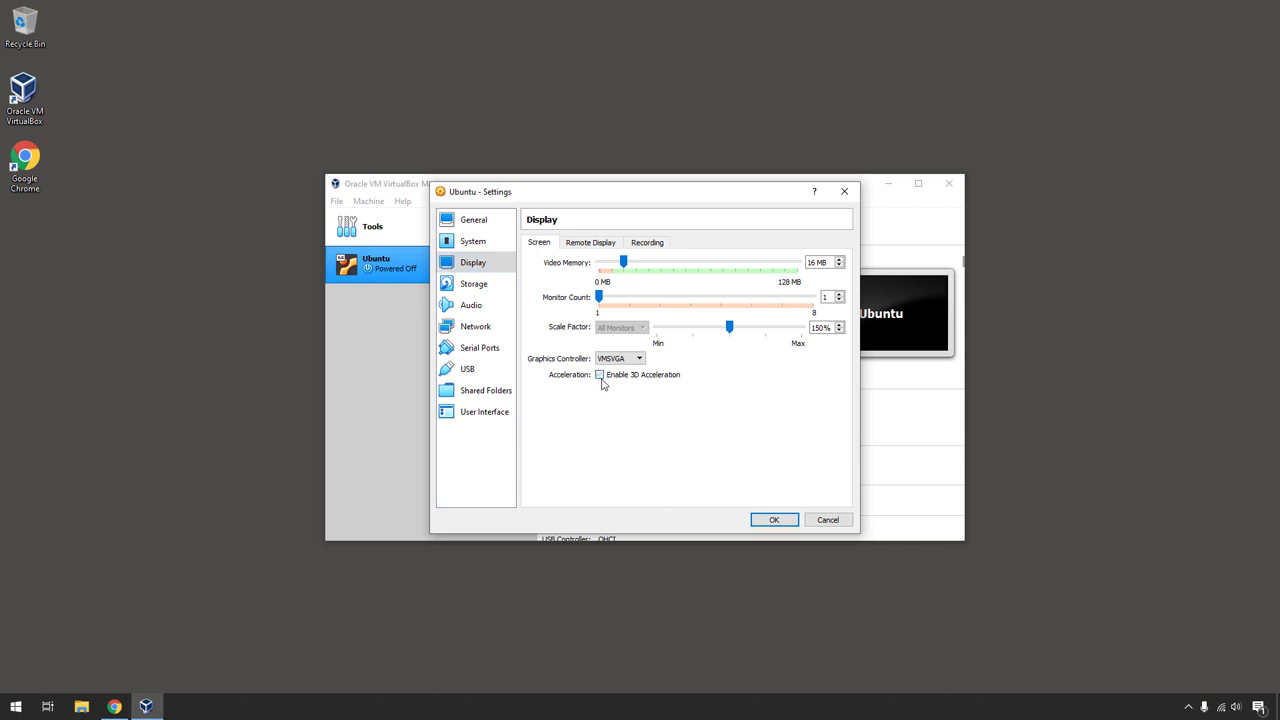
{"action": "left_click", "coordinate": [479, 244]}
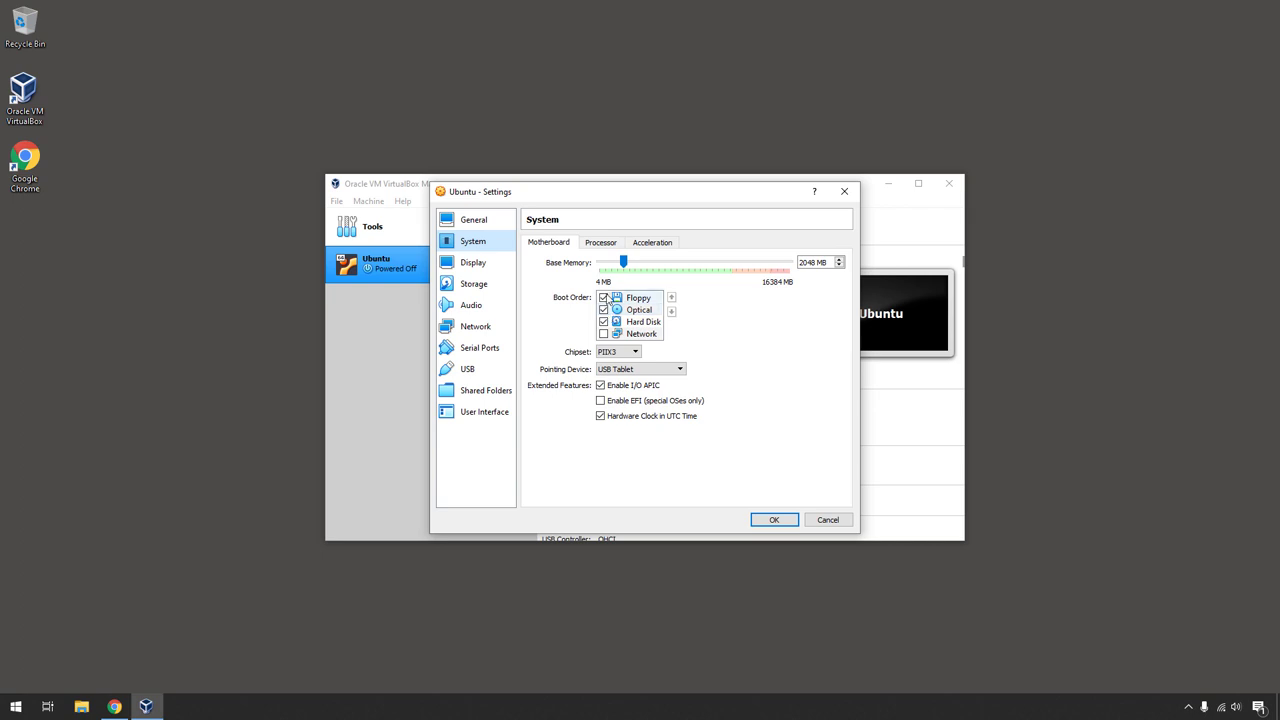
{"action": "left_click", "coordinate": [608, 298]}
- Load ubuntu-19.10-desktop-amd64.iso into the empty optical drive and save the settings
{"action": "left_click", "coordinate": [497, 286]}
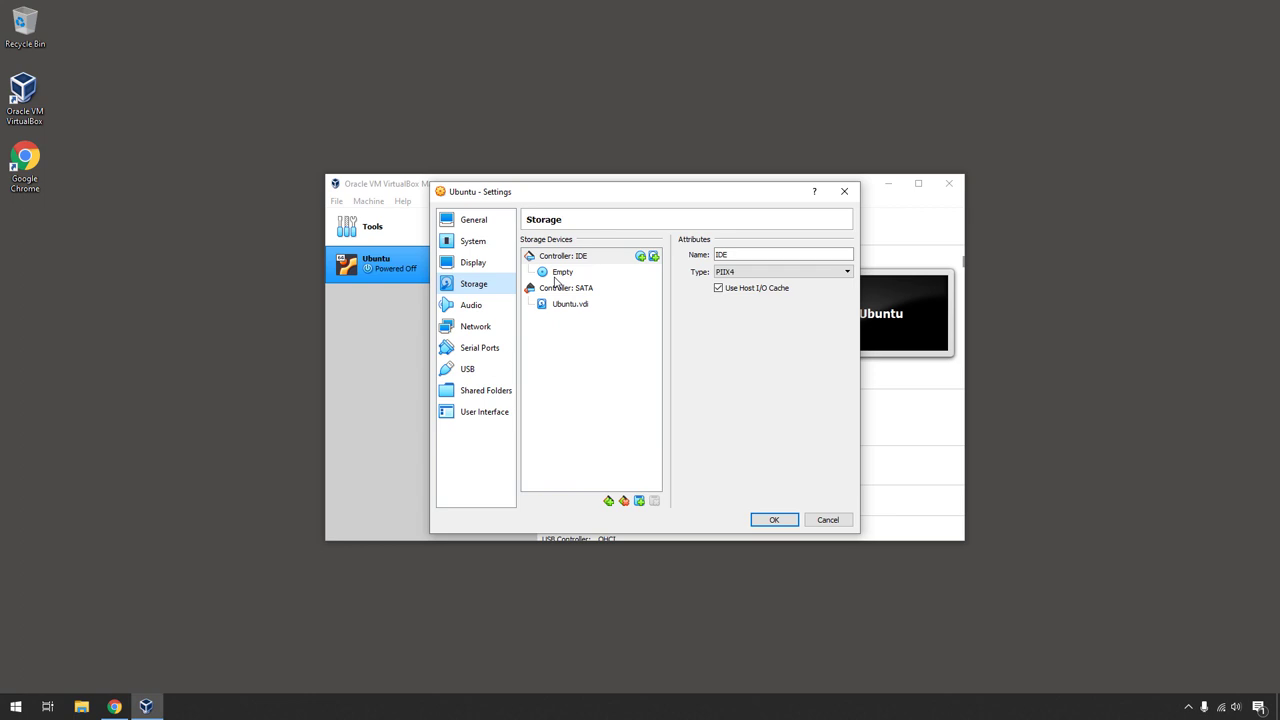
{"action": "left_click", "coordinate": [558, 274]}
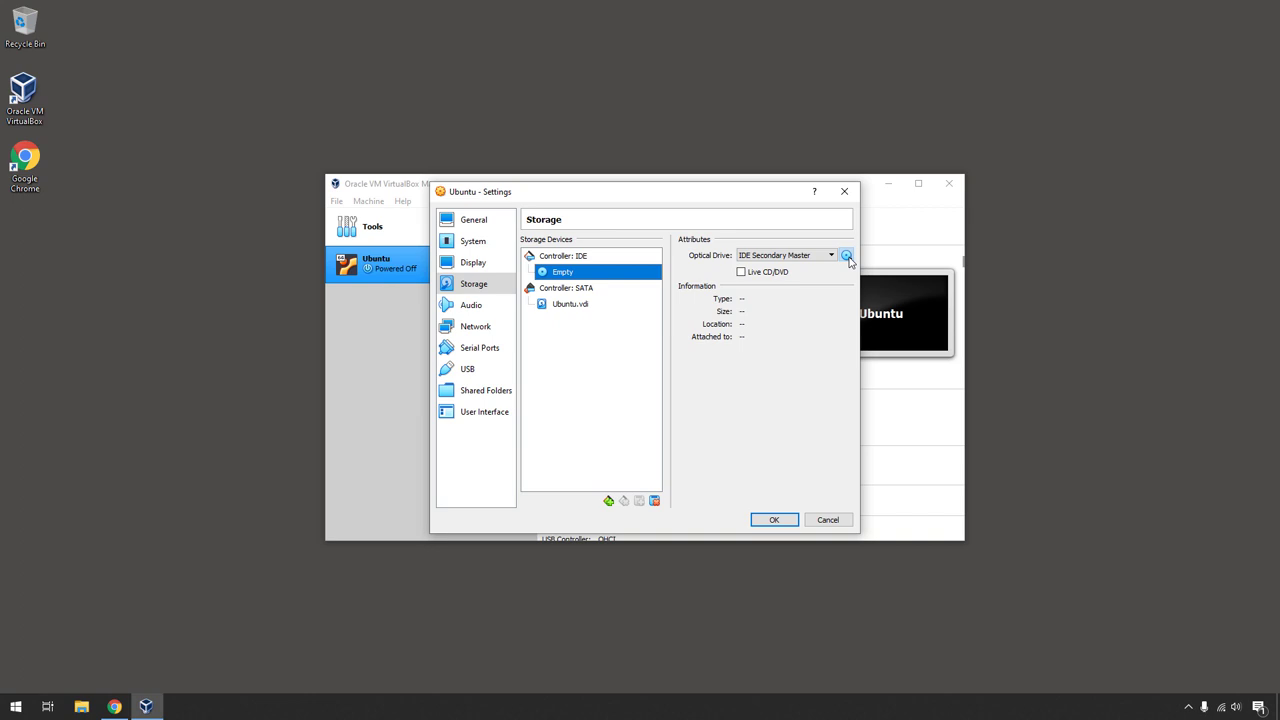
{"action": "left_click", "coordinate": [847, 256]}
{"action": "left_click", "coordinate": [870, 288]}
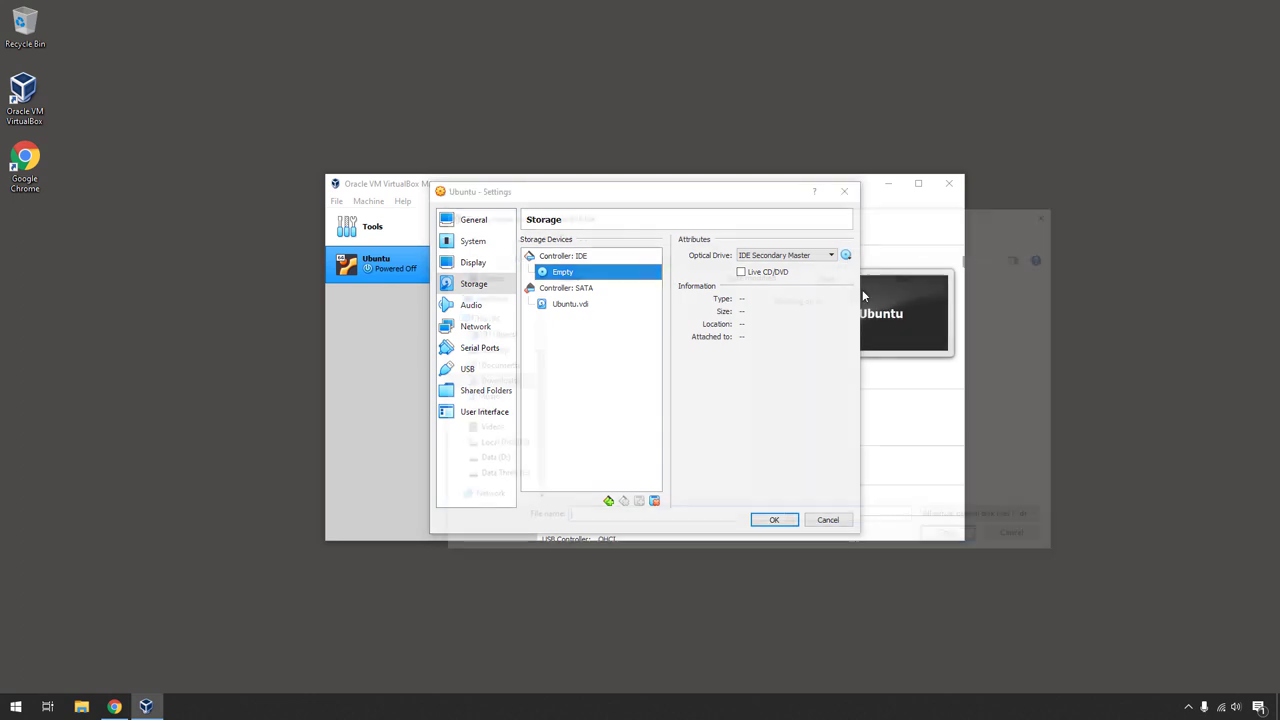
{"action": "double_click", "coordinate": [620, 313]}
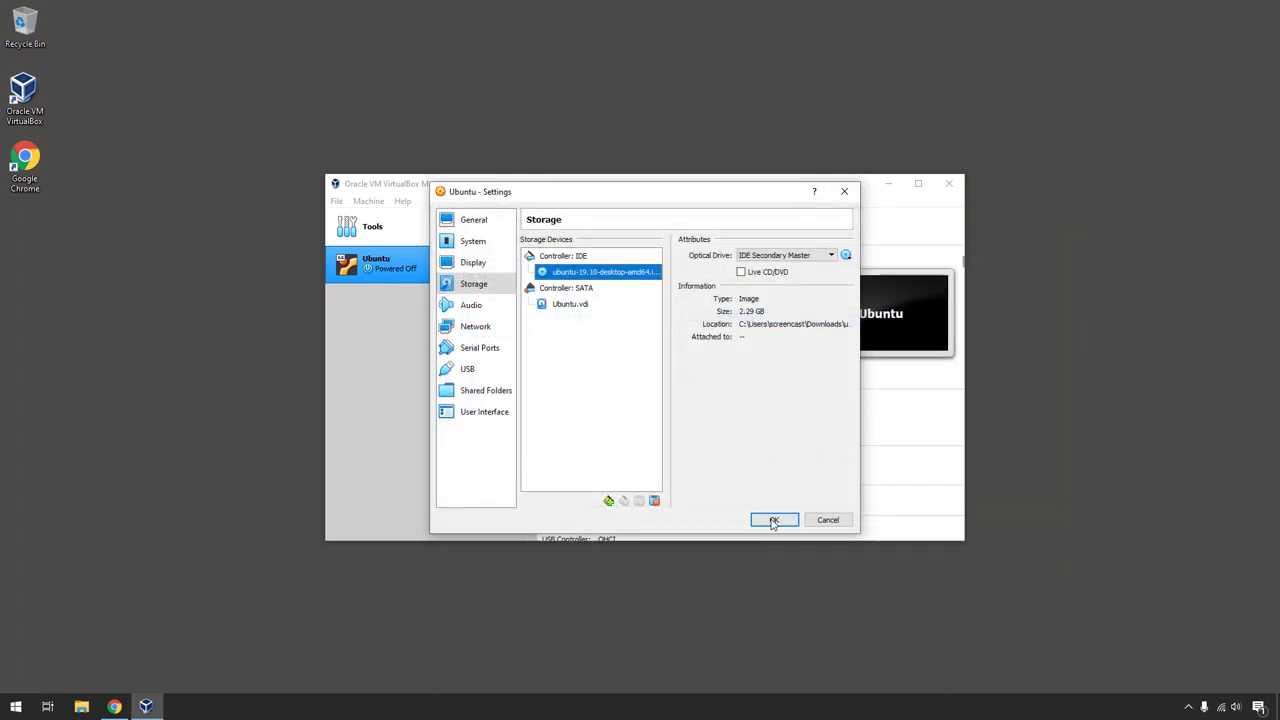
{"action": "left_click", "coordinate": [774, 520]}
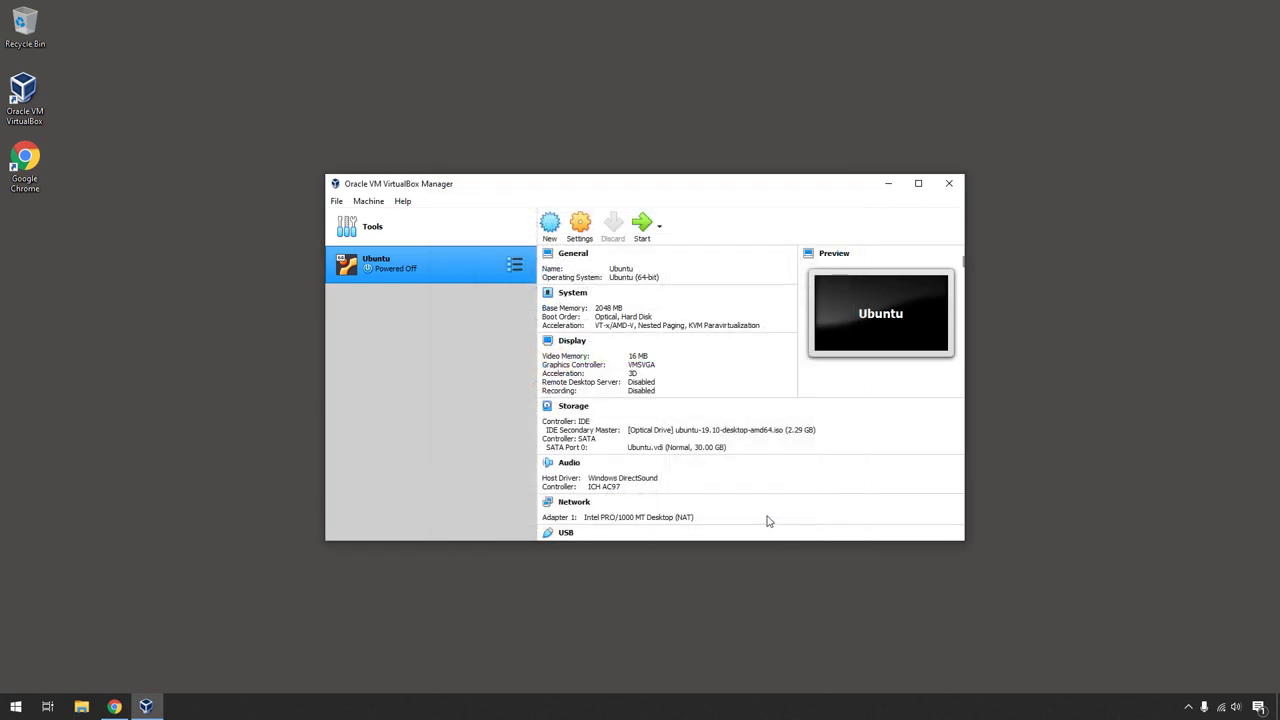
- Start the Ubuntu VM, booting from the ubuntu-19.10-desktop-amd64.iso start-up disk
{"action": "left_click", "coordinate": [645, 226]}
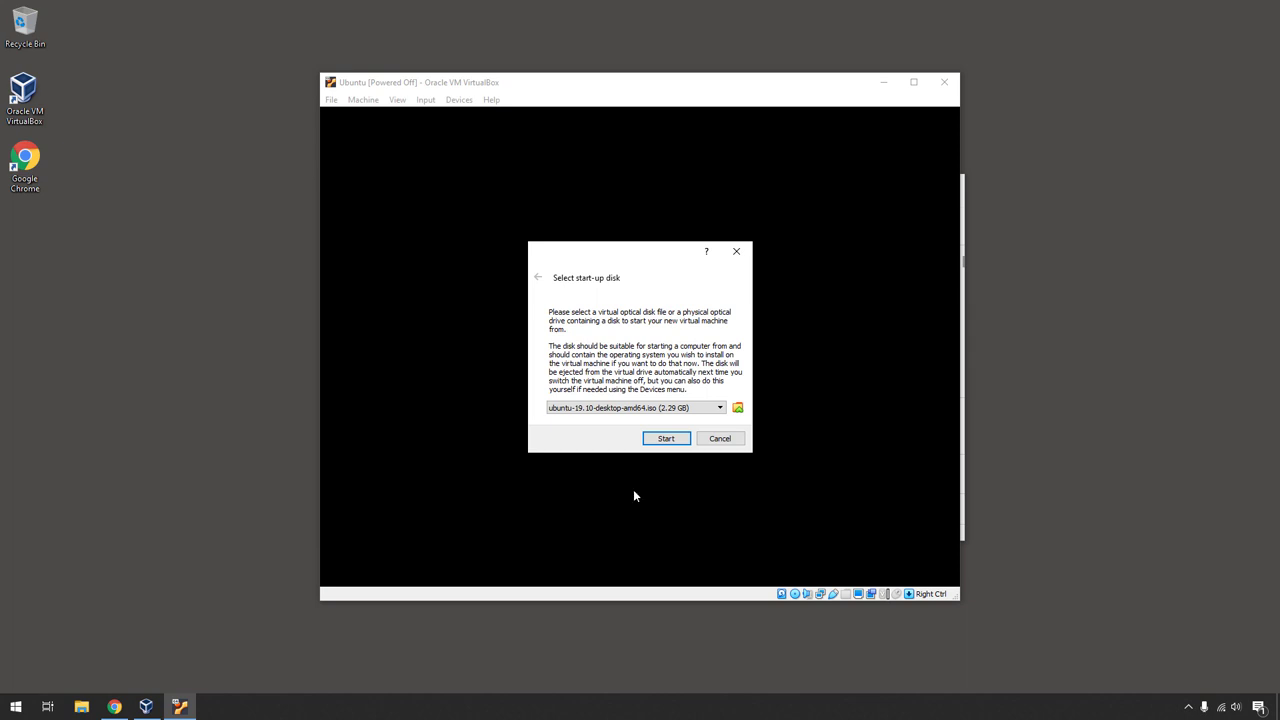
{"action": "left_click", "coordinate": [664, 438]}
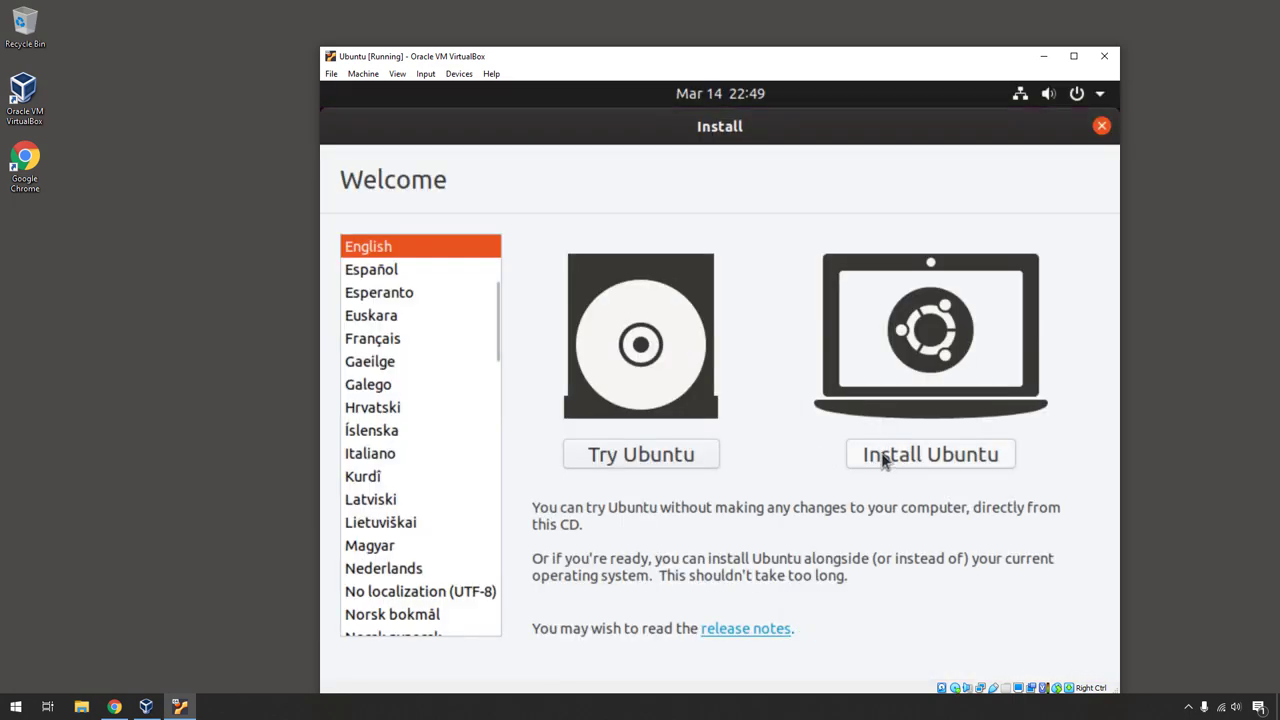
- Begin installing Ubuntu with the English (US) keyboard and normal installation with updates
{"action": "left_click", "coordinate": [867, 461]}
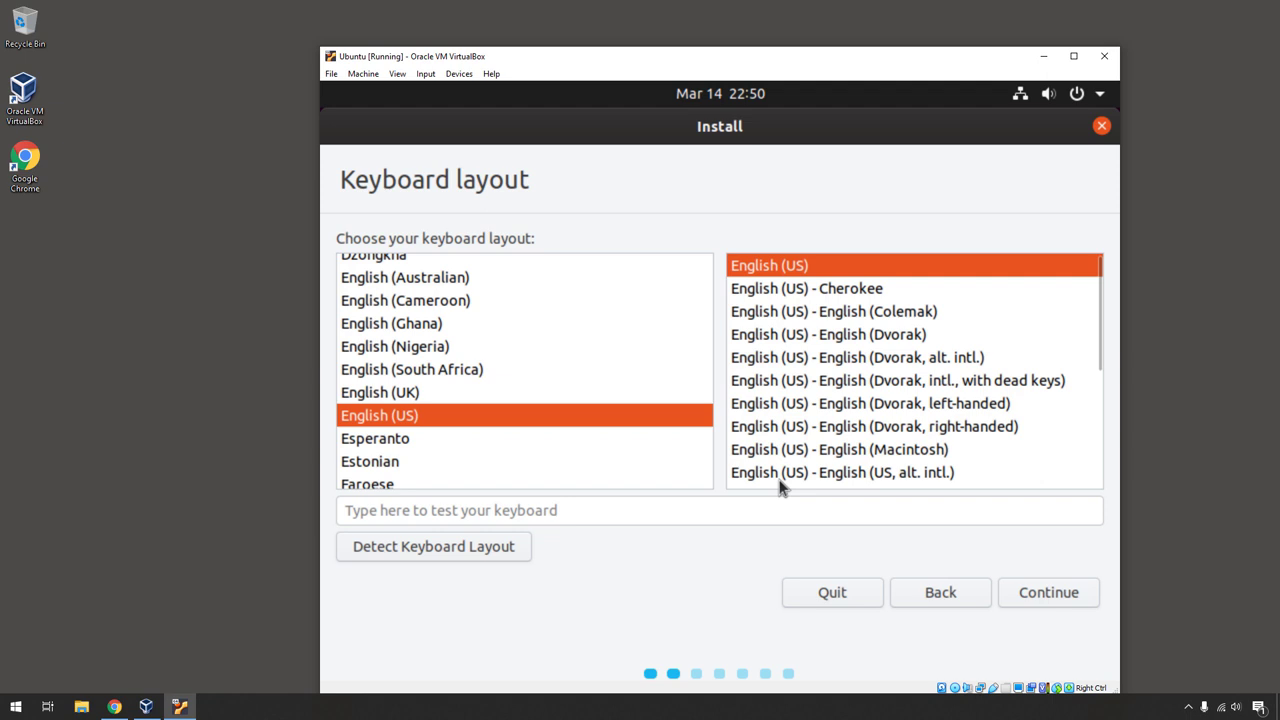
{"action": "left_click", "coordinate": [1021, 593]}
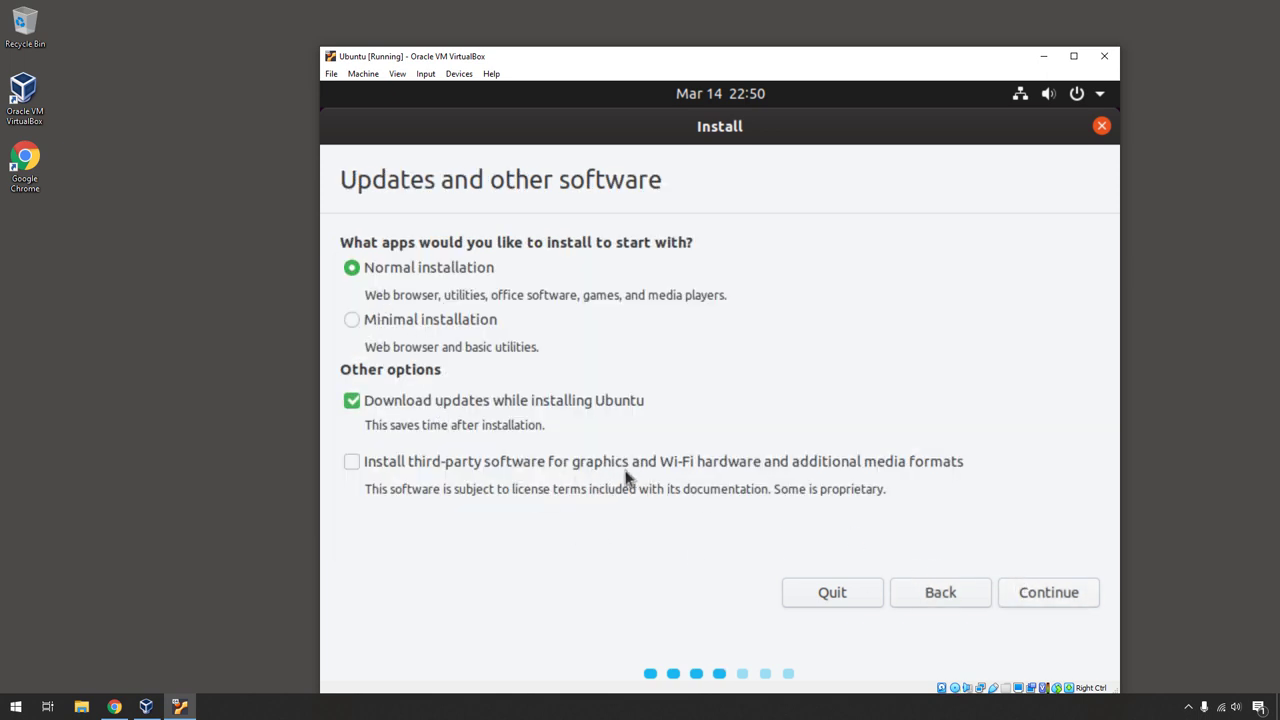
{"action": "left_click", "coordinate": [1042, 596]}
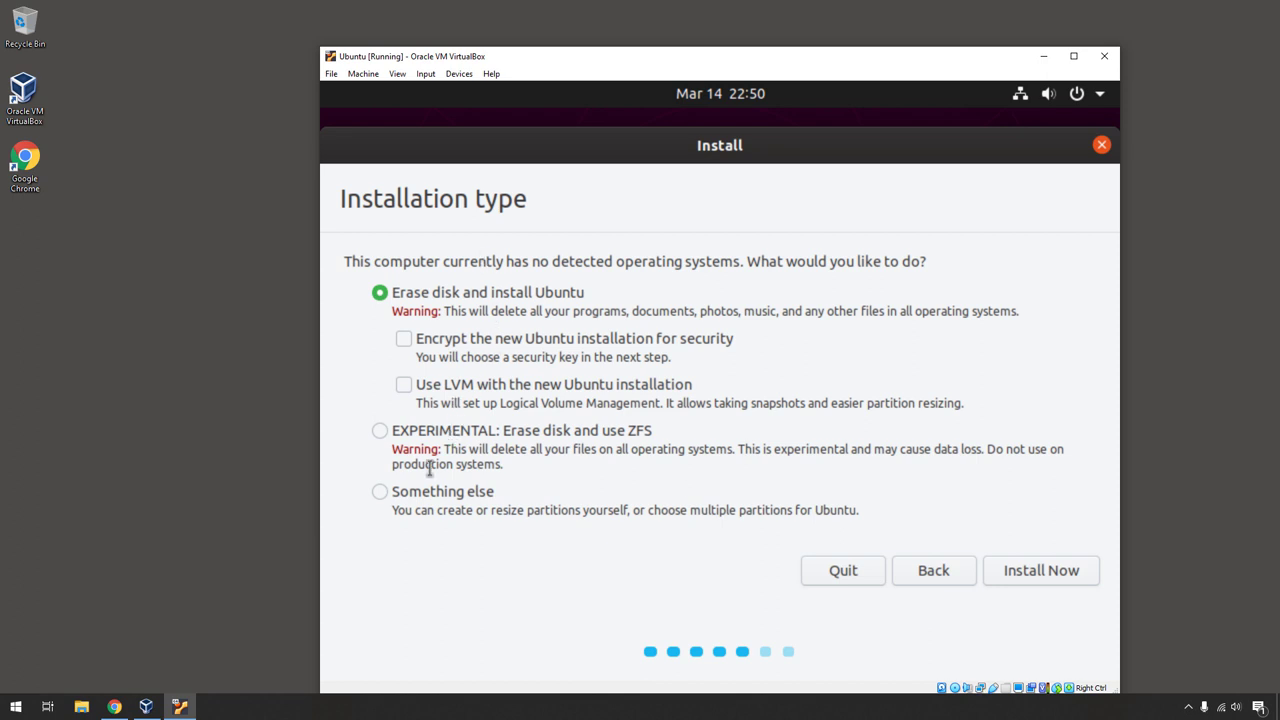
- Choose 'Erase disk and install Ubuntu' and confirm writing the changes to disk
{"action": "left_click_drag", "start_coordinate": [490, 512], "coordinate": [843, 517]}
{"action": "left_click", "coordinate": [843, 517]}
{"action": "left_click", "coordinate": [1020, 580]}
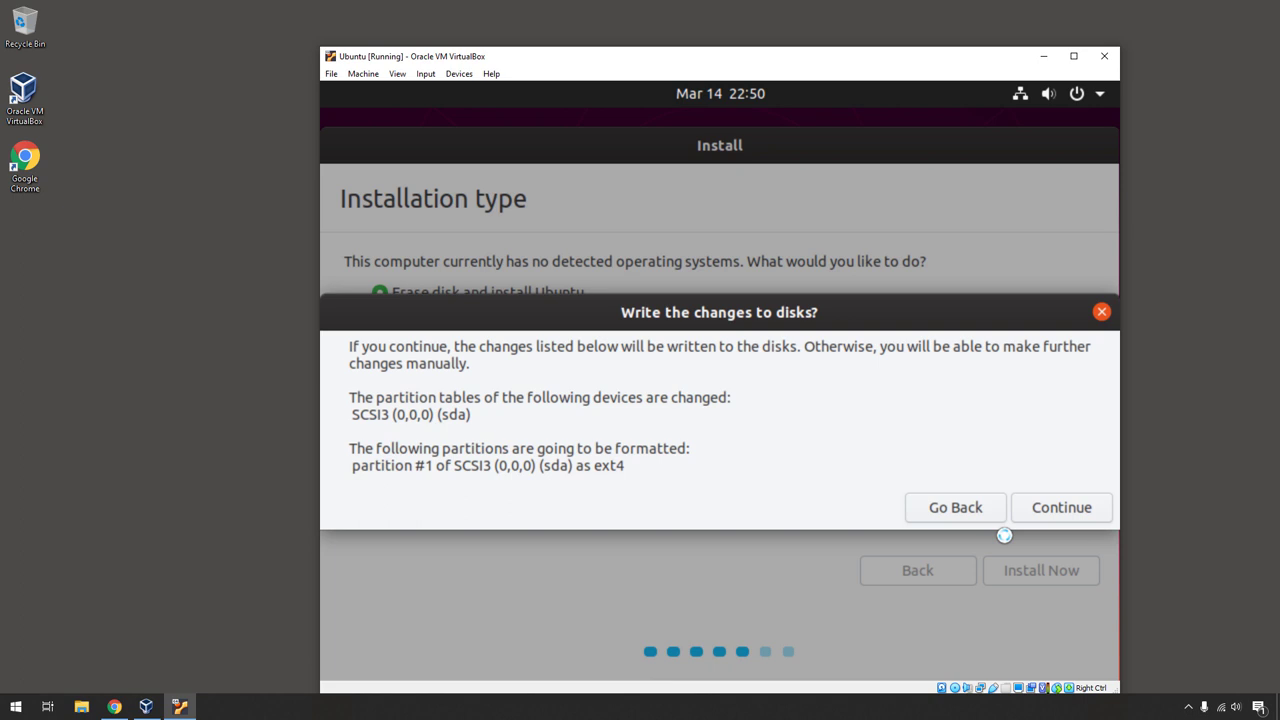
{"action": "left_click", "coordinate": [1046, 514]}
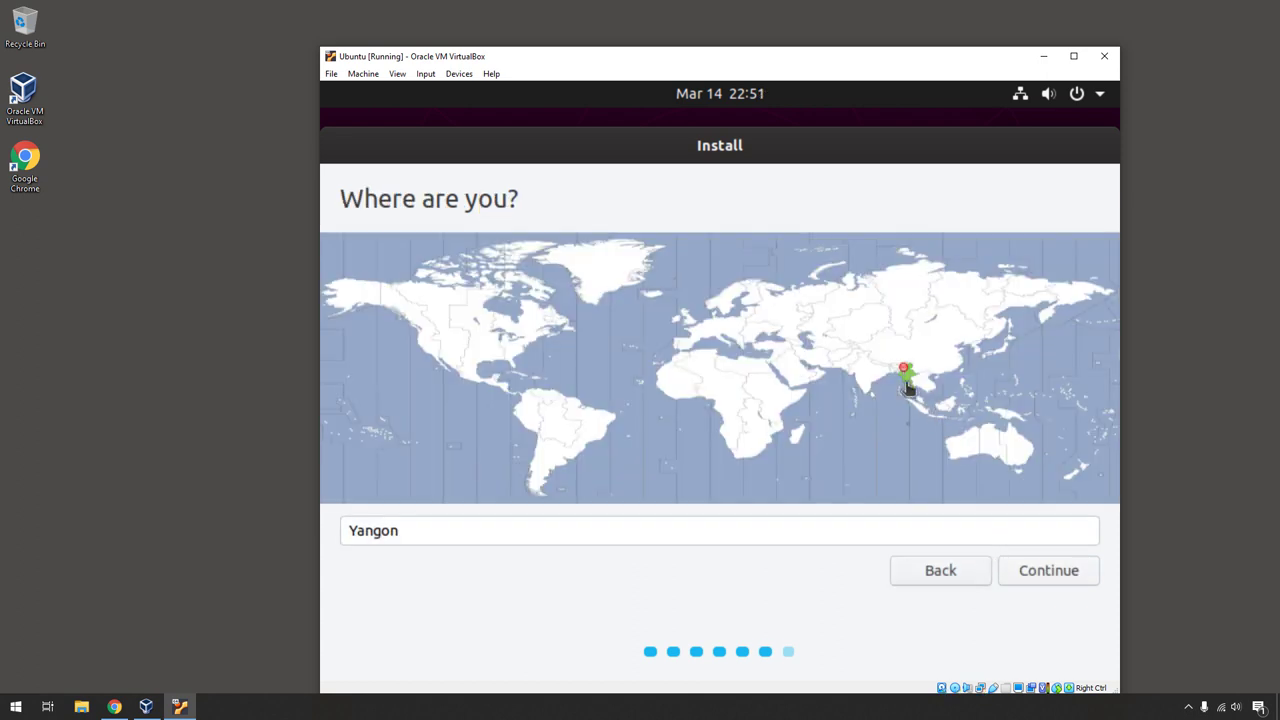
- Accept Yangon, enter the user's name and password twice with automatic login, and begin installing
{"action": "left_click", "coordinate": [1024, 568]}
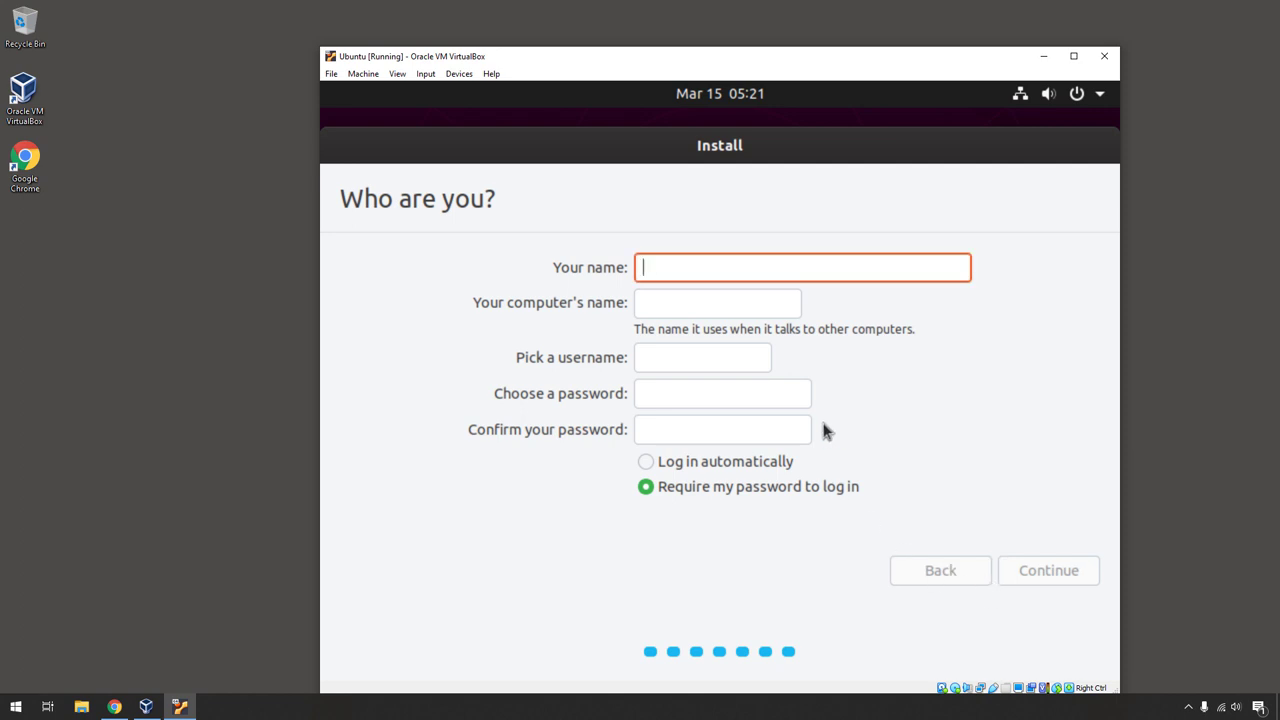
{"action": "type", "text": "htetwaiya"}
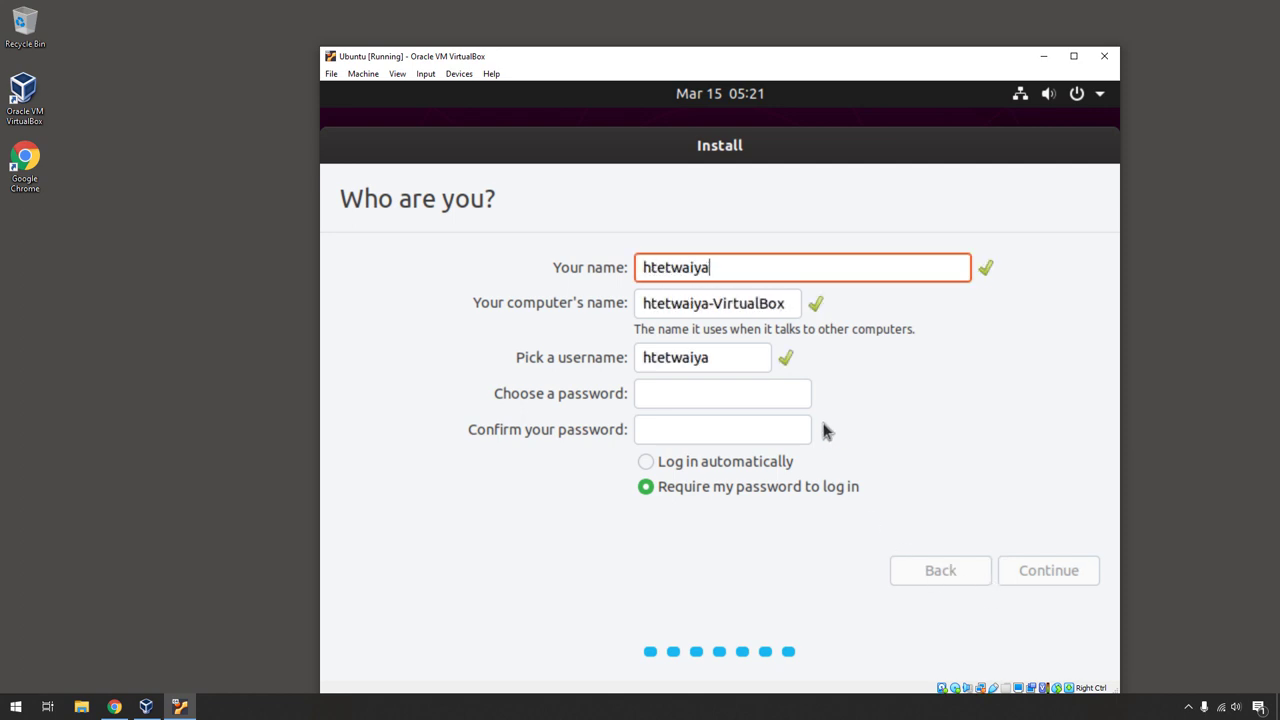
{"action": "type", "text": "nsoe"}
{"action": "left_click", "coordinate": [731, 395]}
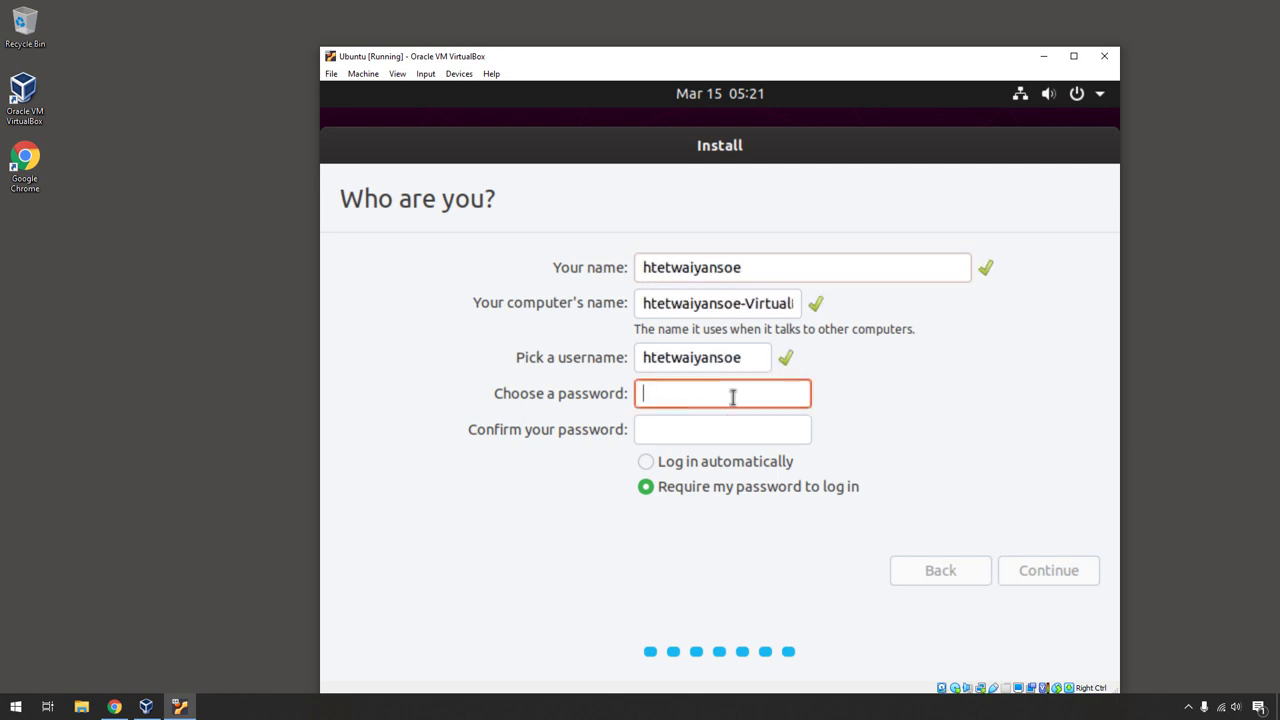
{"action": "left_click", "coordinate": [707, 461]}
{"action": "left_click", "coordinate": [700, 403]}
{"action": "type", "text": "123456789"}
{"action": "key", "text": "Tab"}
{"action": "type", "text": "123456789"}
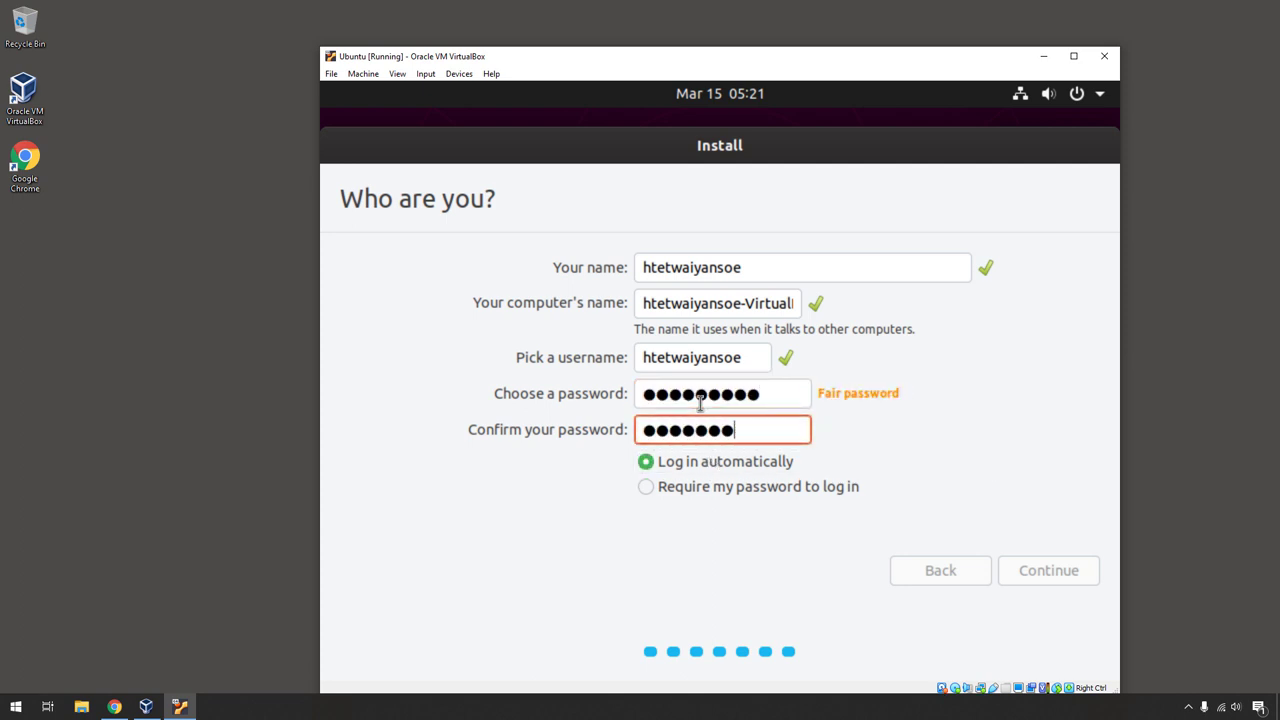
{"action": "left_click", "coordinate": [1052, 570]}
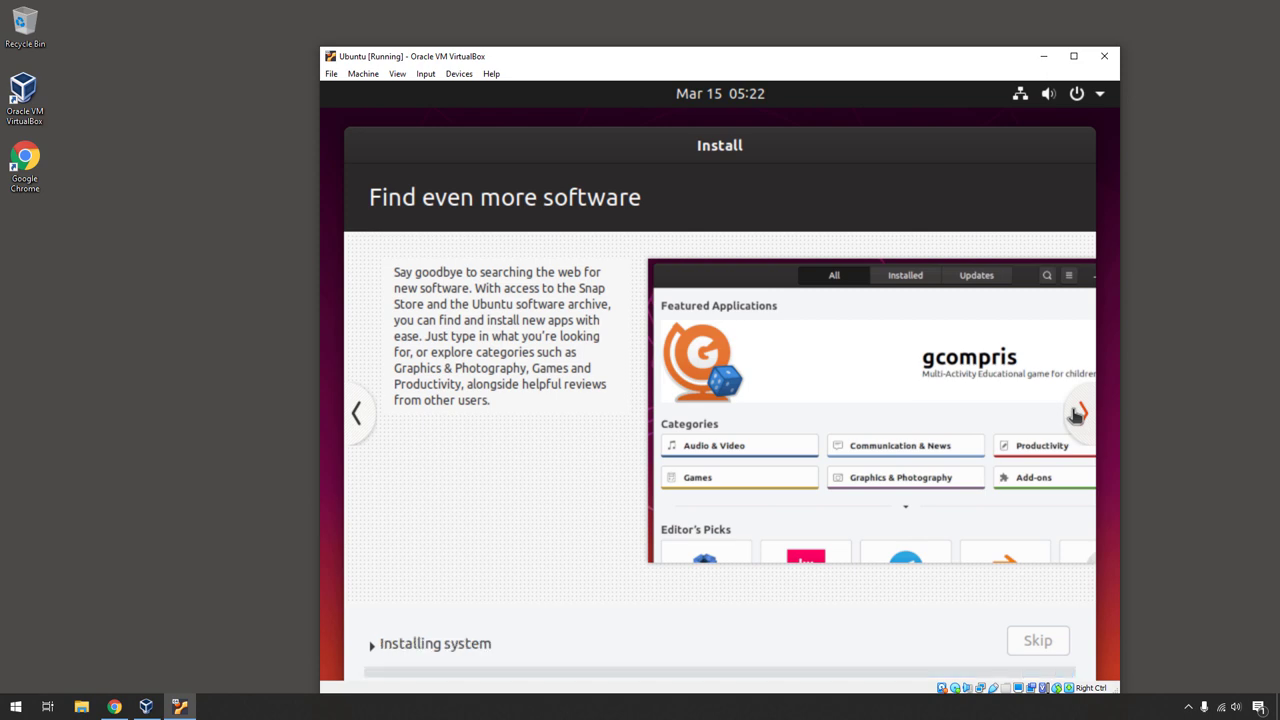
- Page through the installer slideshow: photos, web, office, accessibility and help slides
{"action": "left_click", "coordinate": [1078, 414]}
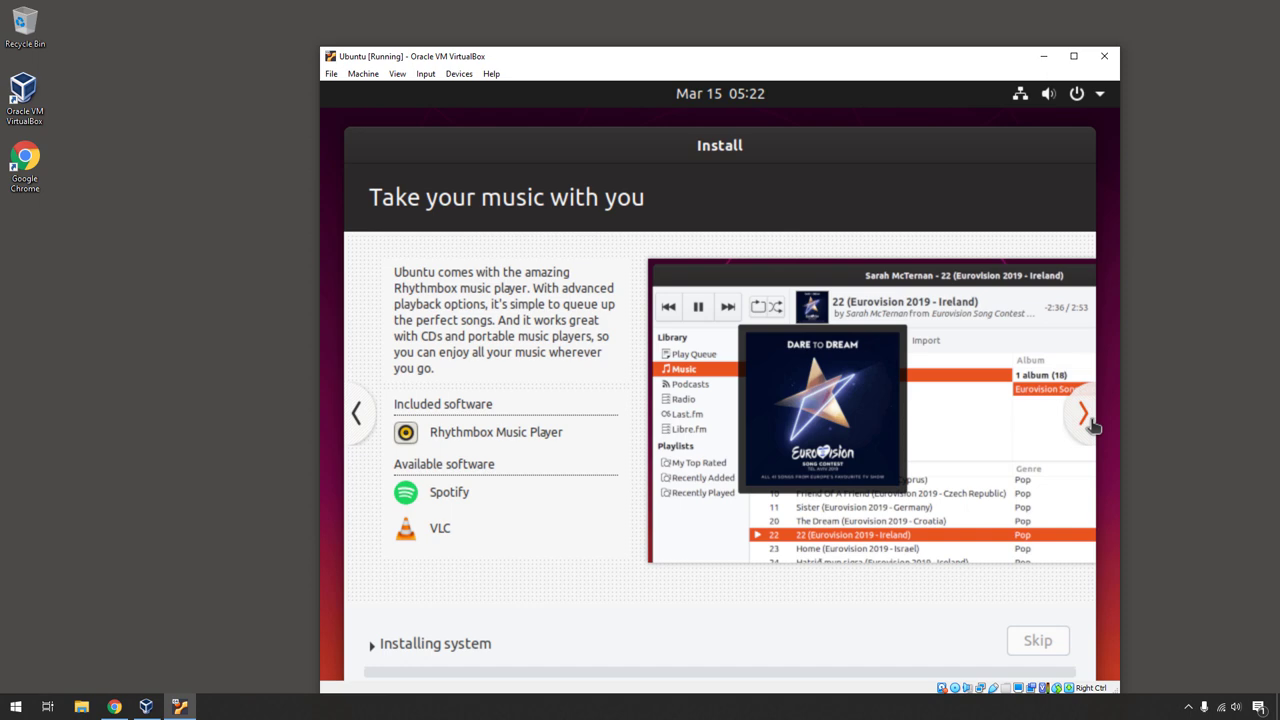
{"action": "left_click", "coordinate": [1090, 422]}
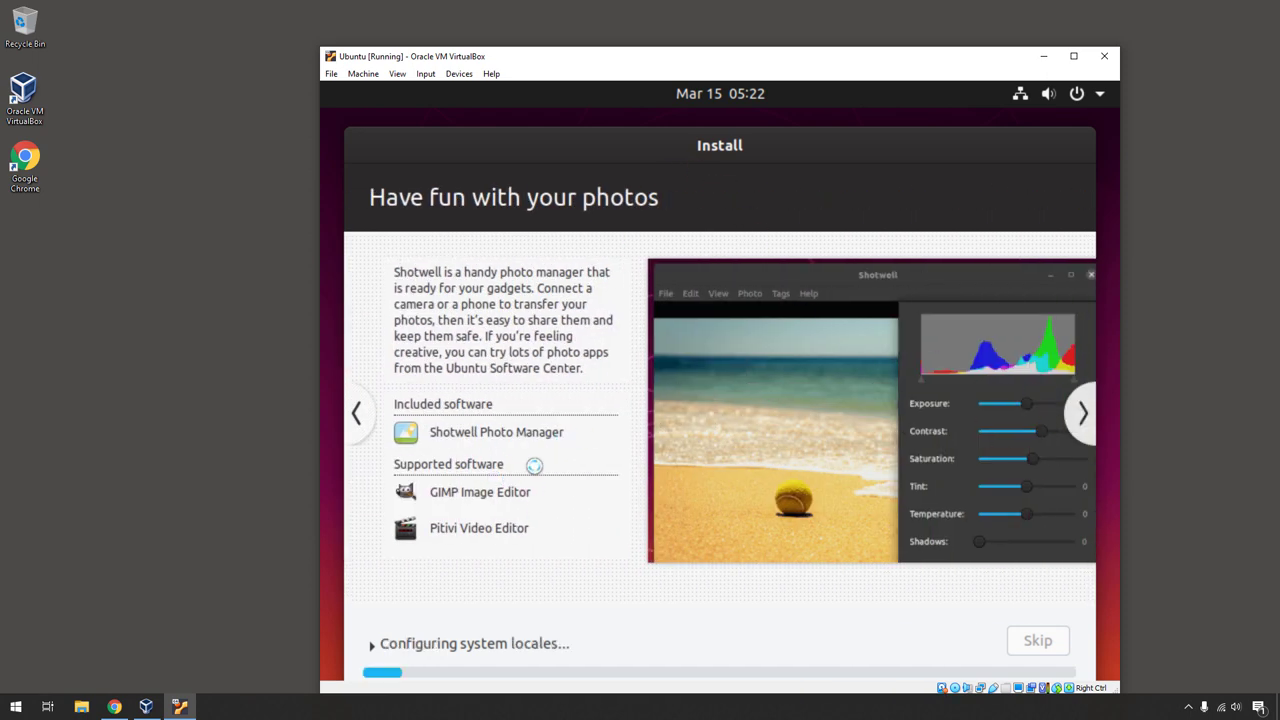
{"action": "left_click", "coordinate": [1084, 426]}
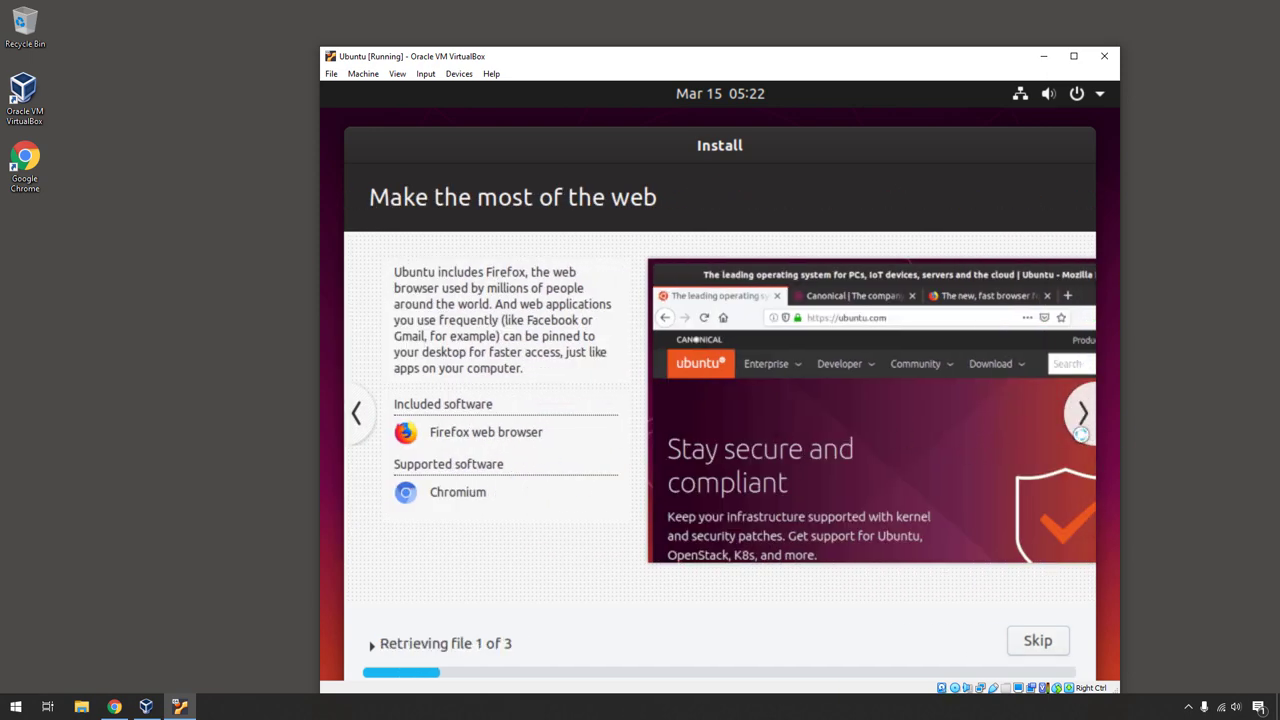
{"action": "left_click", "coordinate": [1083, 418]}
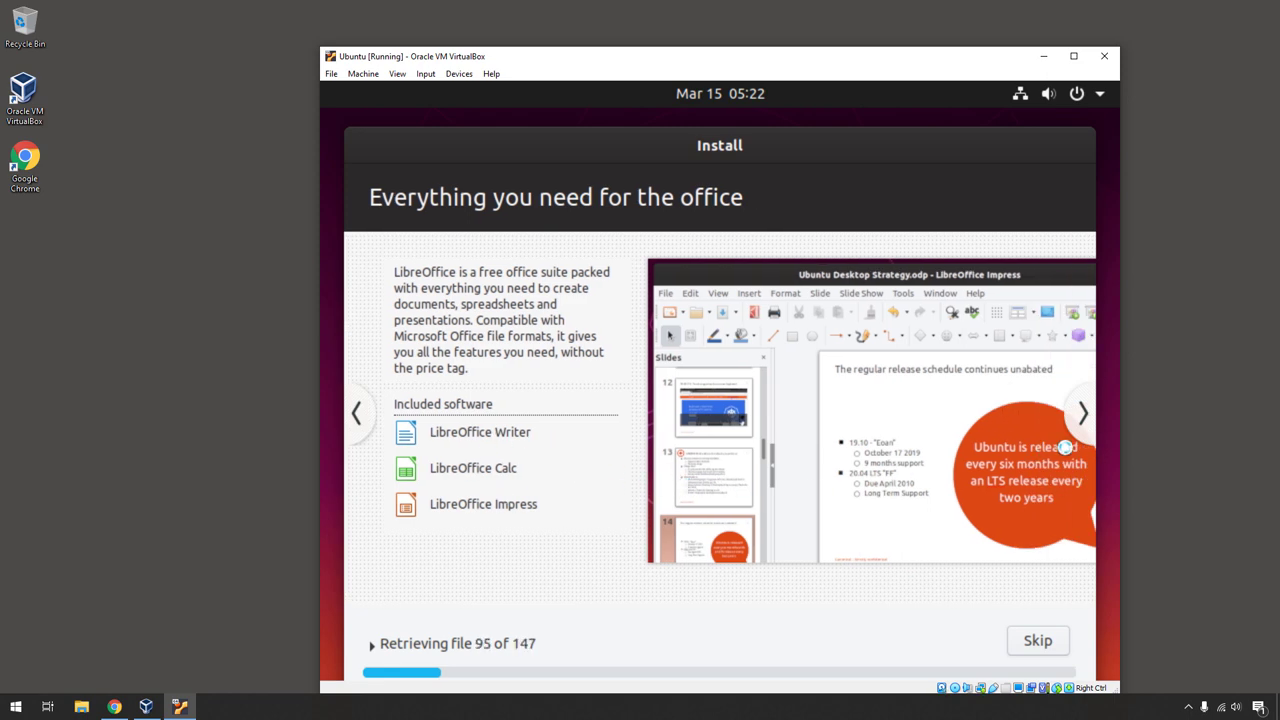
{"action": "left_click", "coordinate": [1081, 418]}
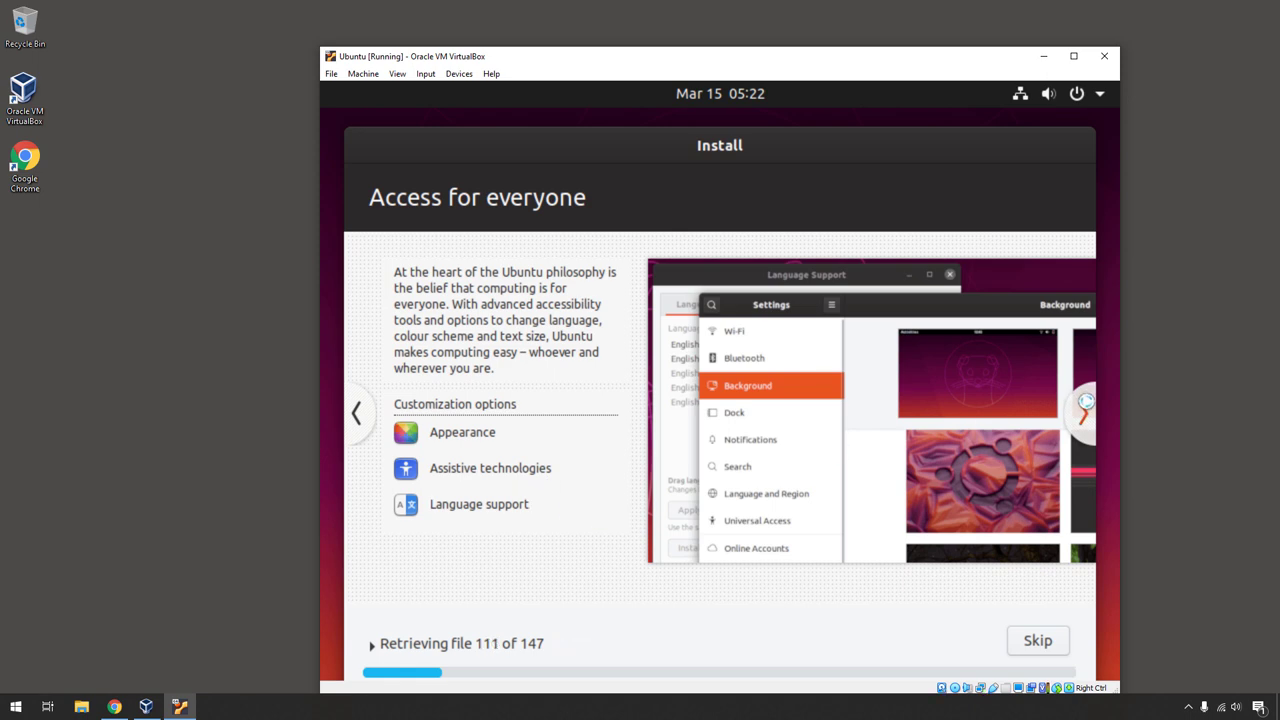
{"action": "left_click", "coordinate": [1084, 405]}
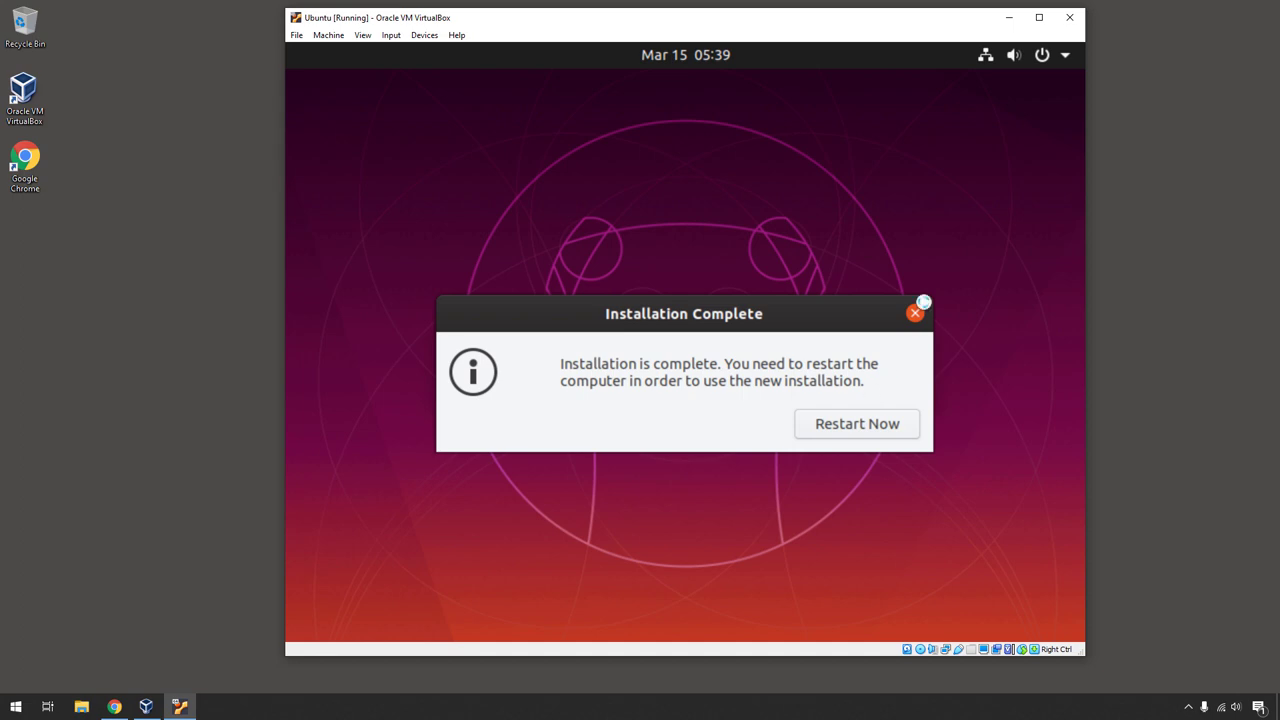
- Restart into the new installation, dismiss the medium-removal prompt, and reposition the VM window
{"action": "left_click", "coordinate": [893, 430]}
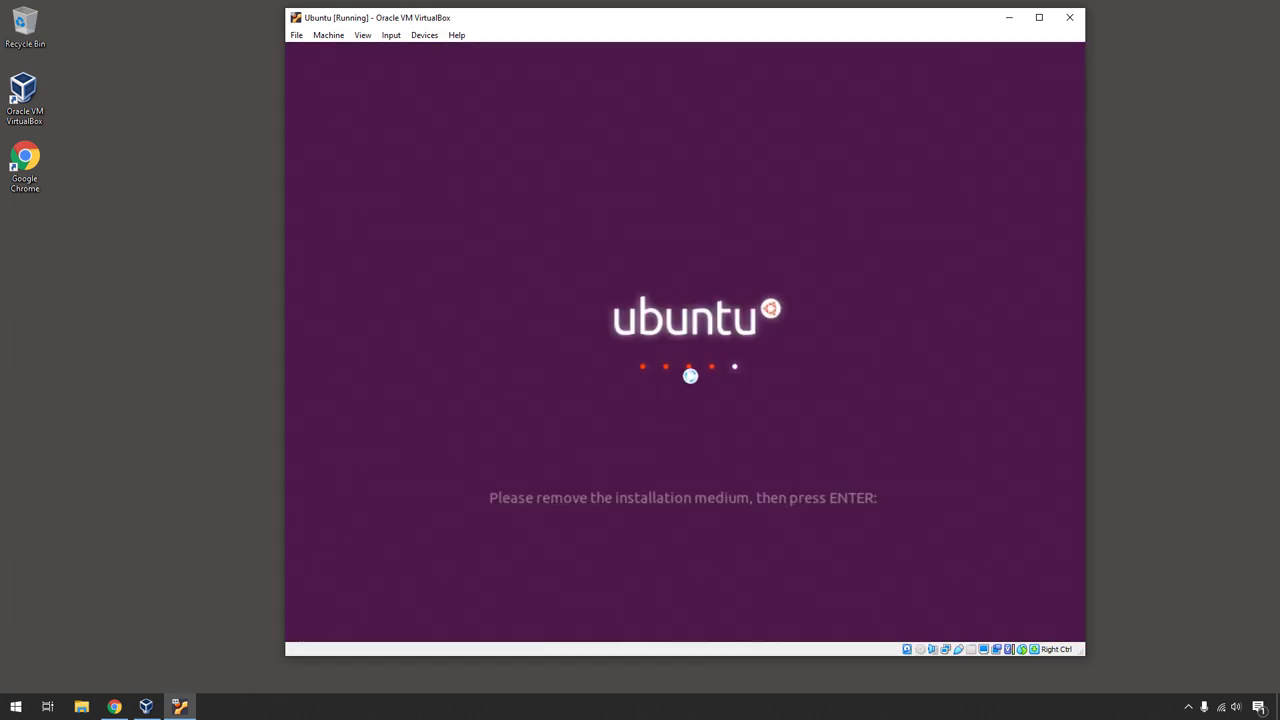
{"action": "key", "text": "Return"}
{"action": "left_click_drag", "start_coordinate": [611, 18], "coordinate": [694, 55]}
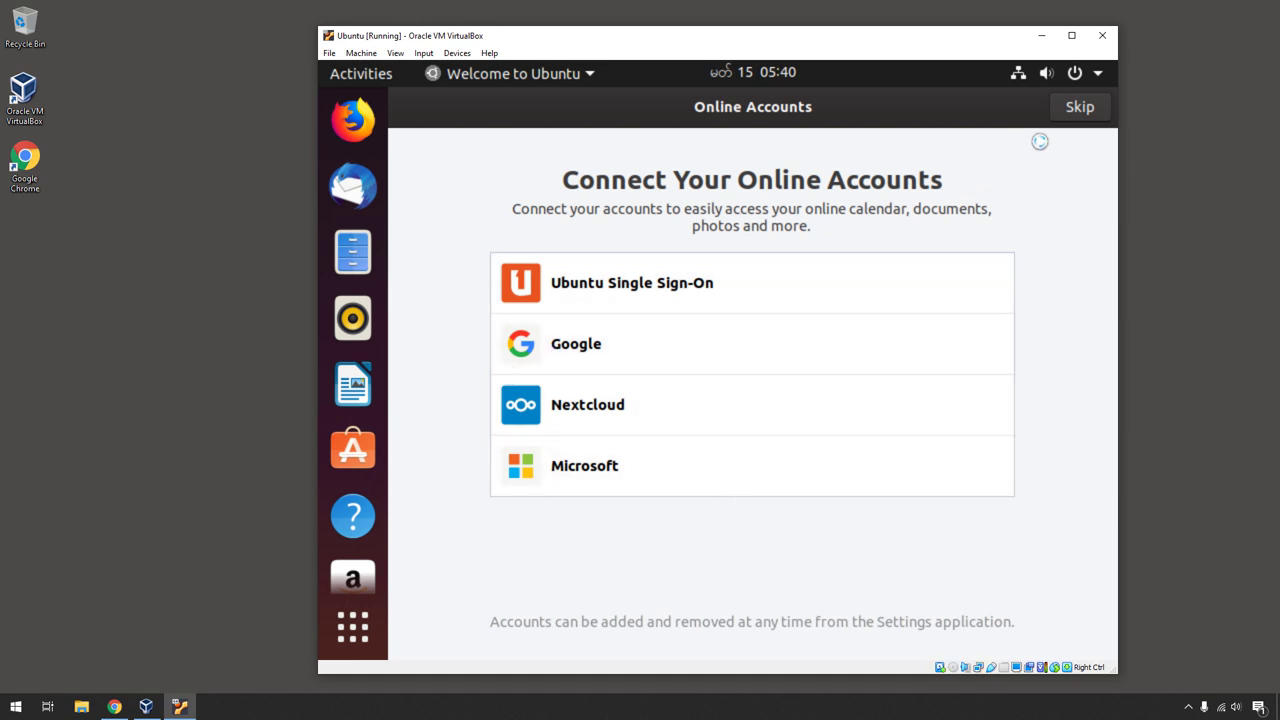
- Skip online accounts, decline sending system info, and continue past the privacy settings
{"action": "left_click", "coordinate": [1071, 112]}
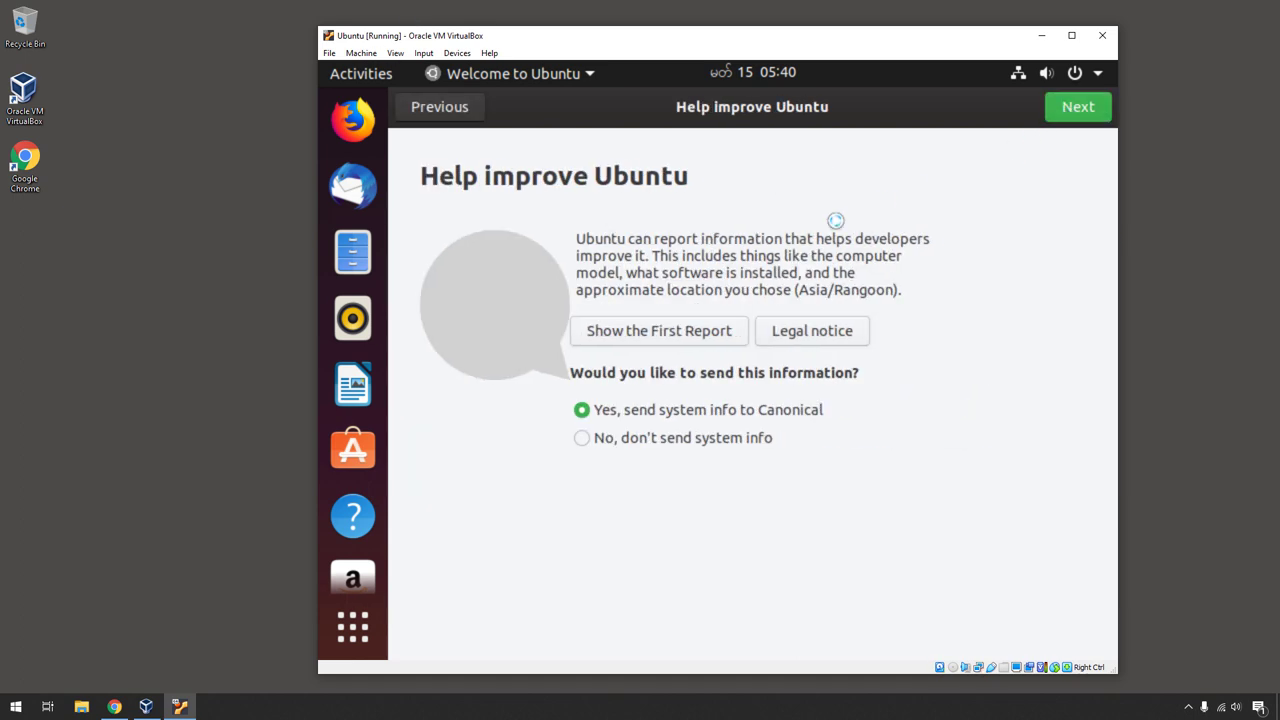
{"action": "left_click", "coordinate": [625, 440]}
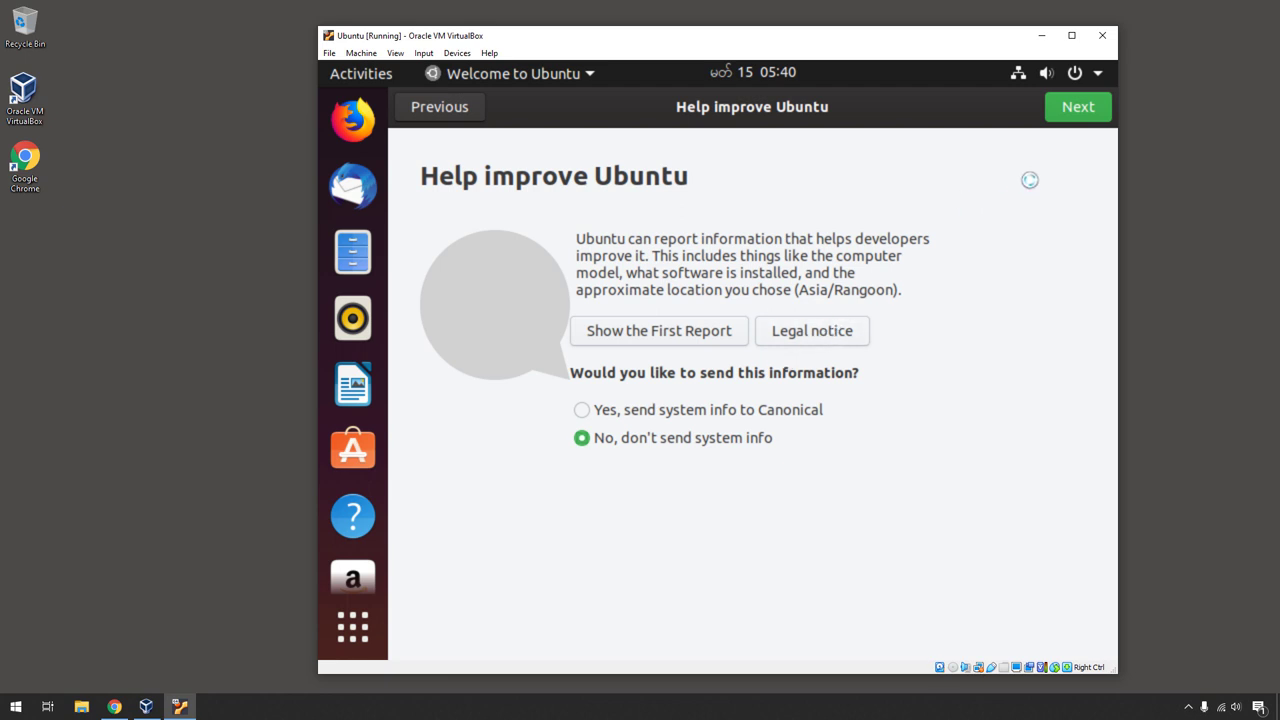
{"action": "left_click", "coordinate": [1075, 110]}
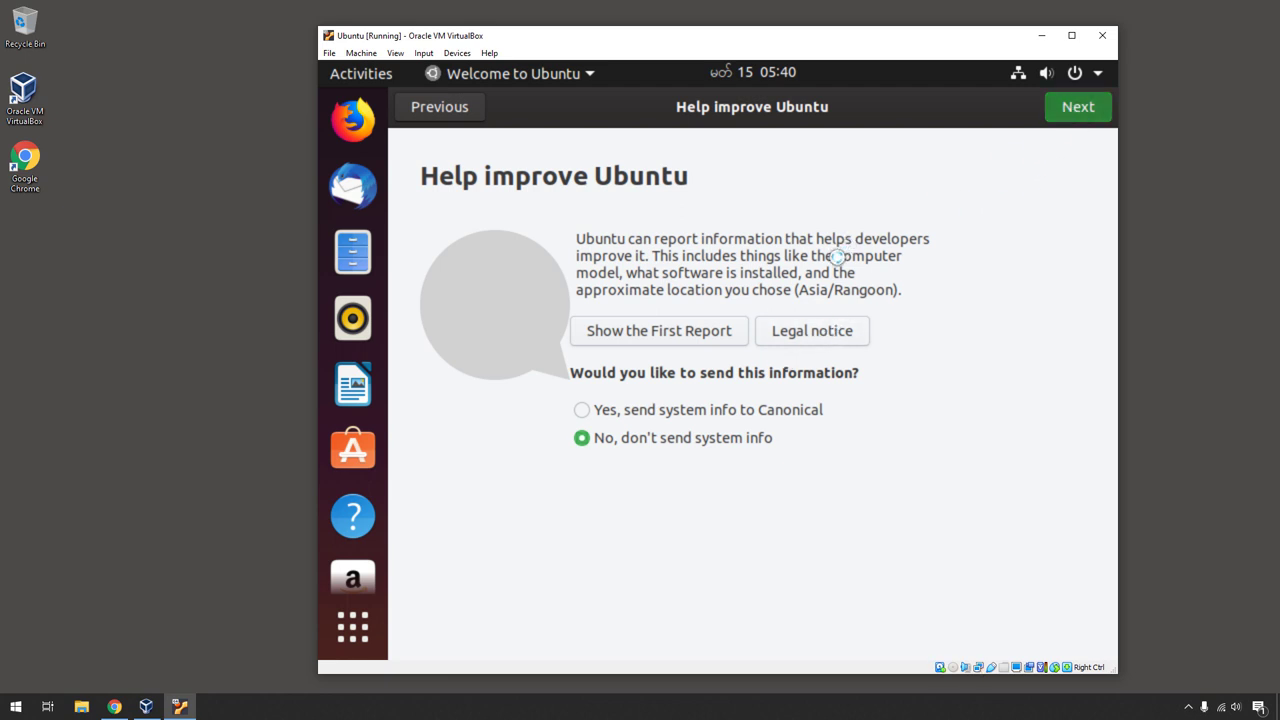
{"action": "left_click", "coordinate": [1072, 114]}
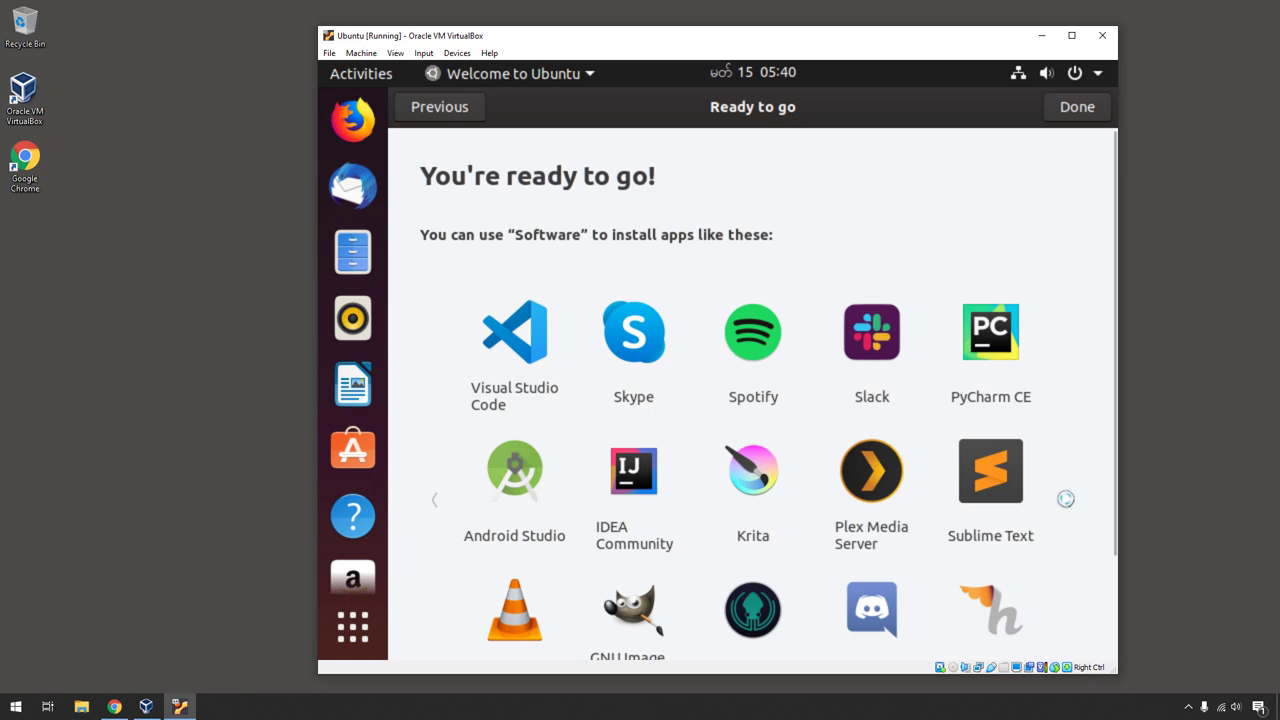
- Browse the suggested apps list and finish the welcome setup to reach the desktop
{"action": "scroll", "coordinate": [1065, 500], "scroll_direction": "down", "scroll_amount": 4}
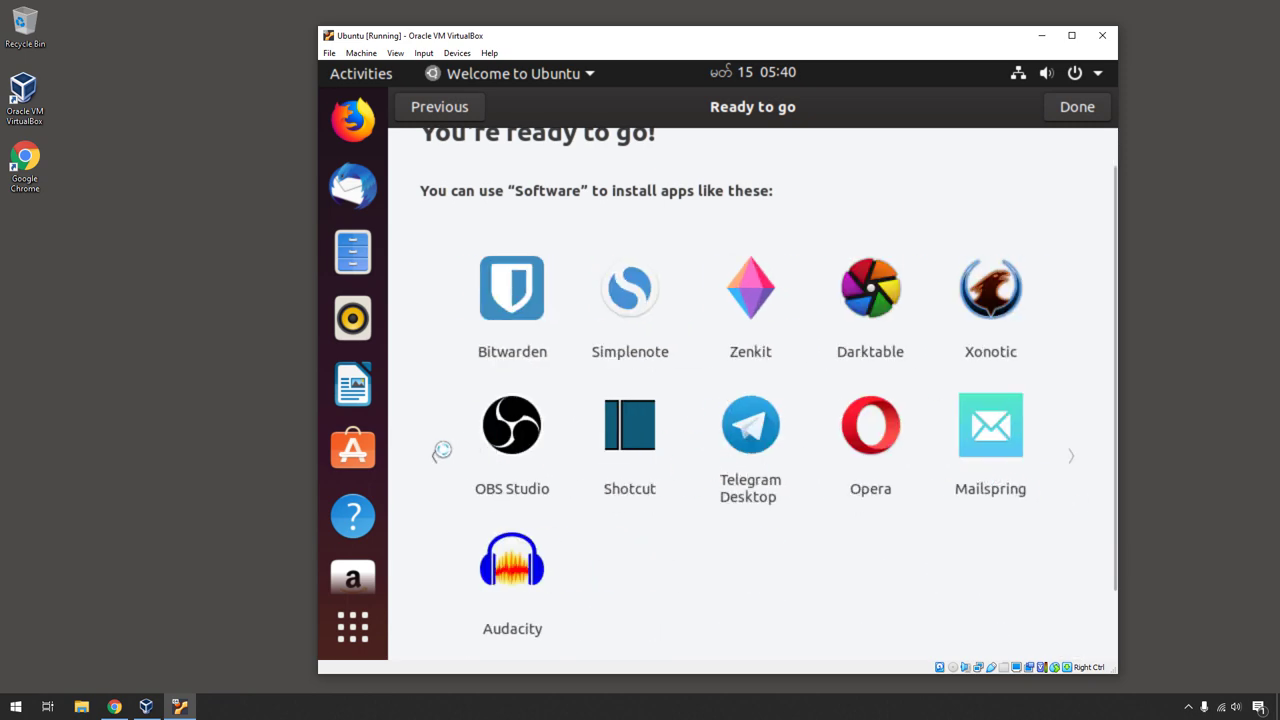
{"action": "left_click", "coordinate": [436, 455]}
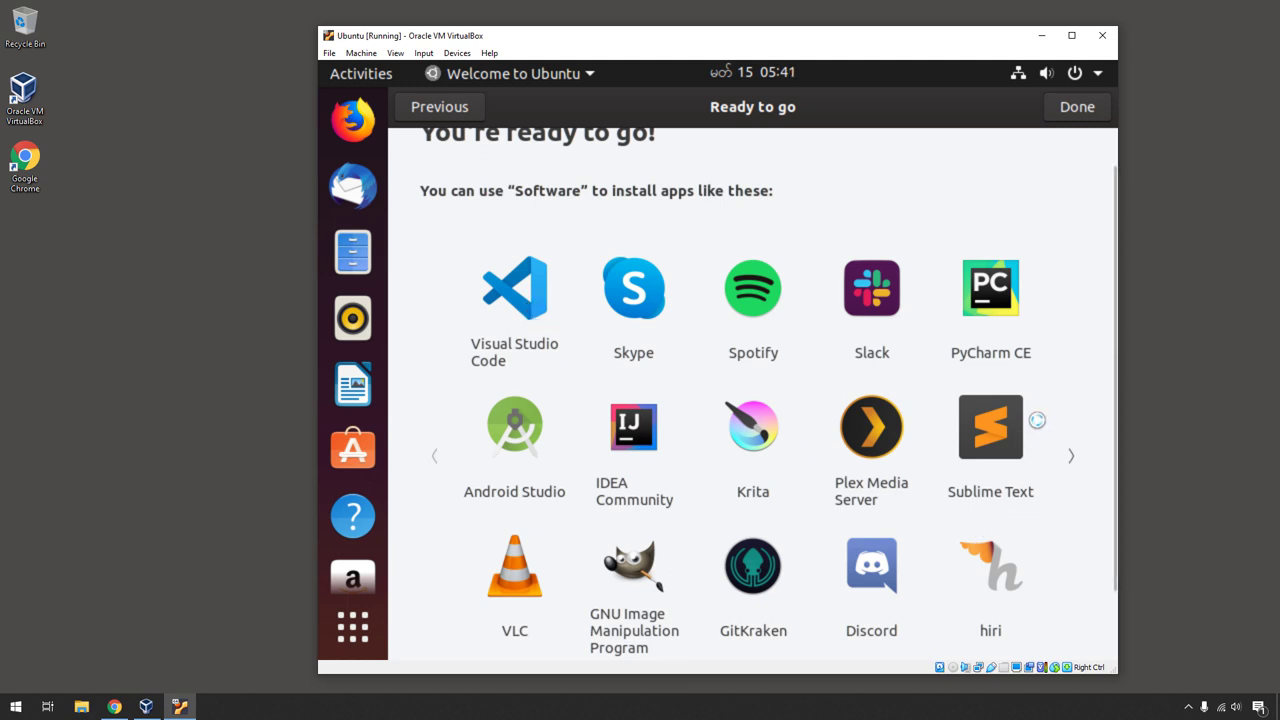
{"action": "scroll", "coordinate": [995, 516], "scroll_direction": "down", "scroll_amount": 1}
{"action": "scroll", "coordinate": [836, 406], "scroll_direction": "down", "scroll_amount": 1}
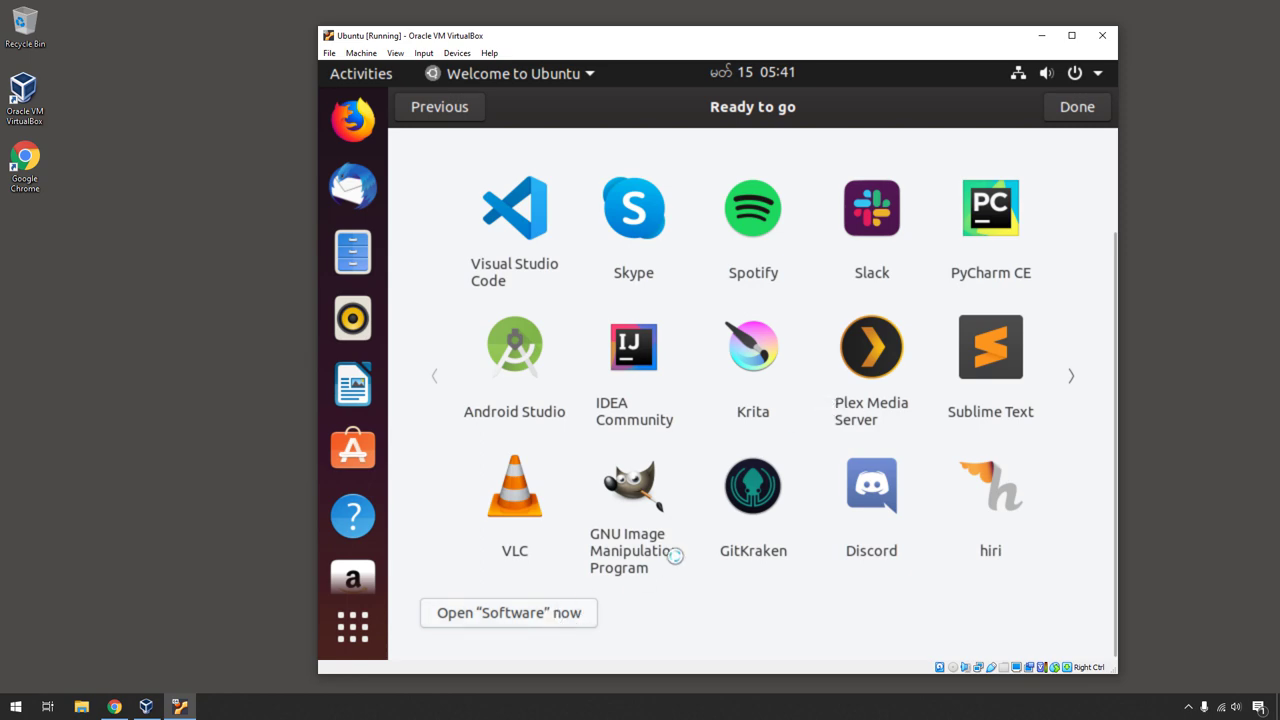
{"action": "scroll", "coordinate": [660, 500], "scroll_direction": "up", "scroll_amount": 2}
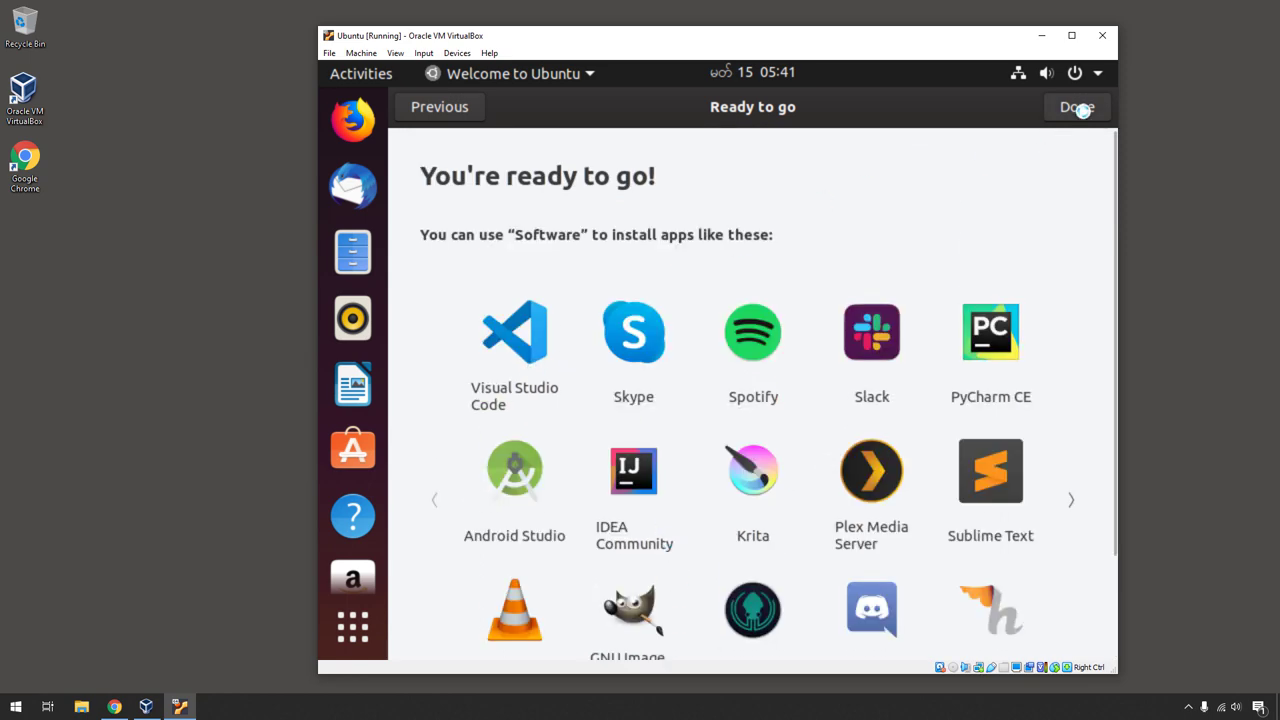
{"action": "left_click", "coordinate": [1078, 107]}
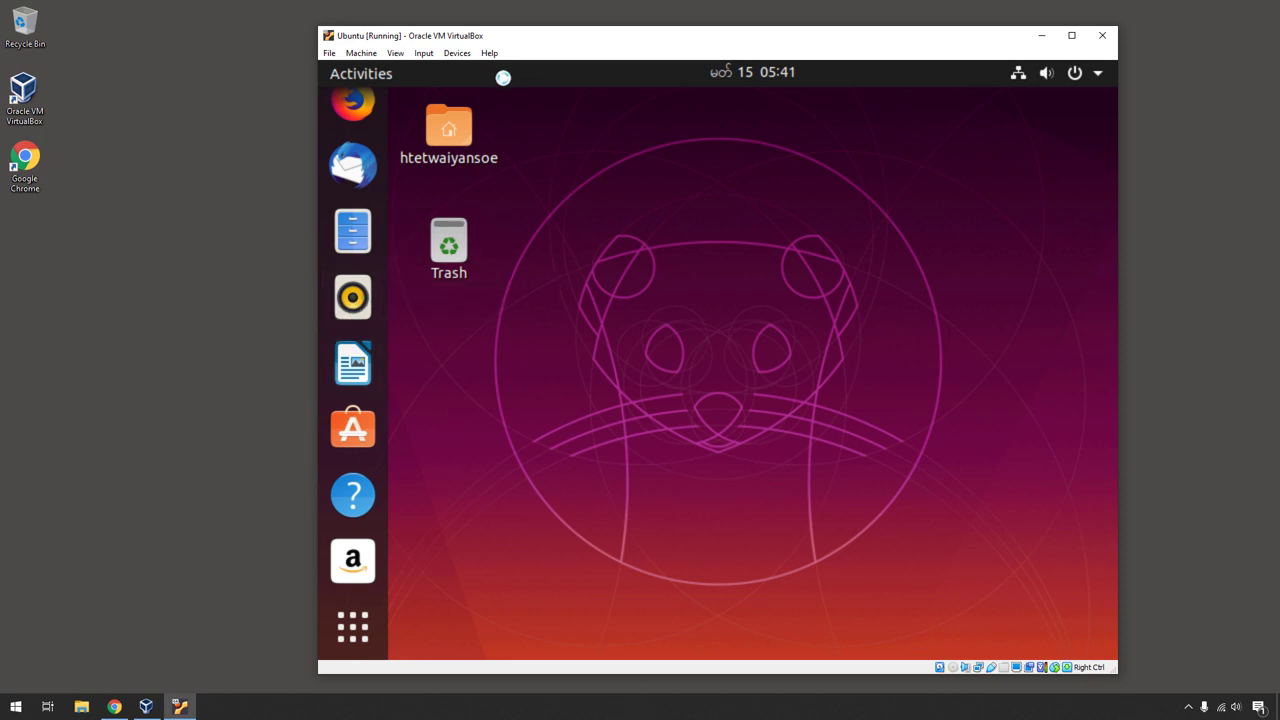
- Switch the VM window to full screen, then back to windowed mode
{"action": "left_click", "coordinate": [458, 53]}
{"action": "left_click", "coordinate": [460, 53]}
{"action": "left_click", "coordinate": [395, 53]}
{"action": "left_click", "coordinate": [411, 67]}
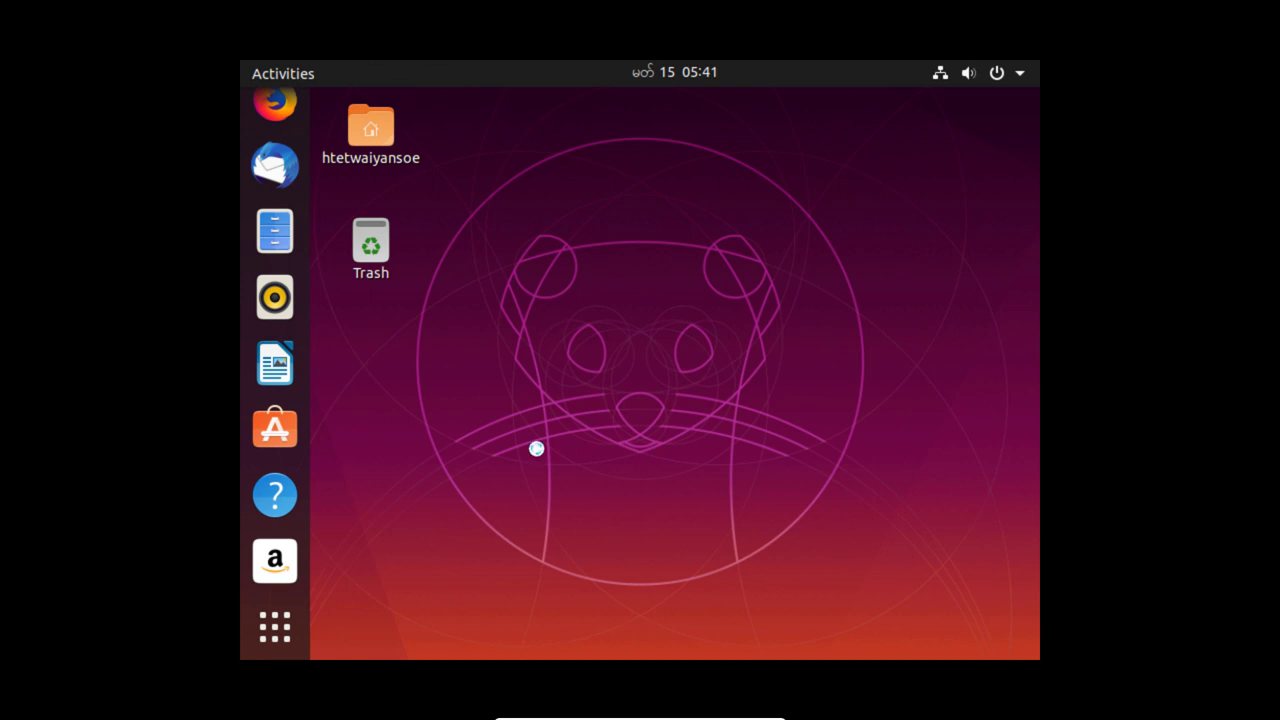
{"action": "mouse_move", "coordinate": [668, 716]}
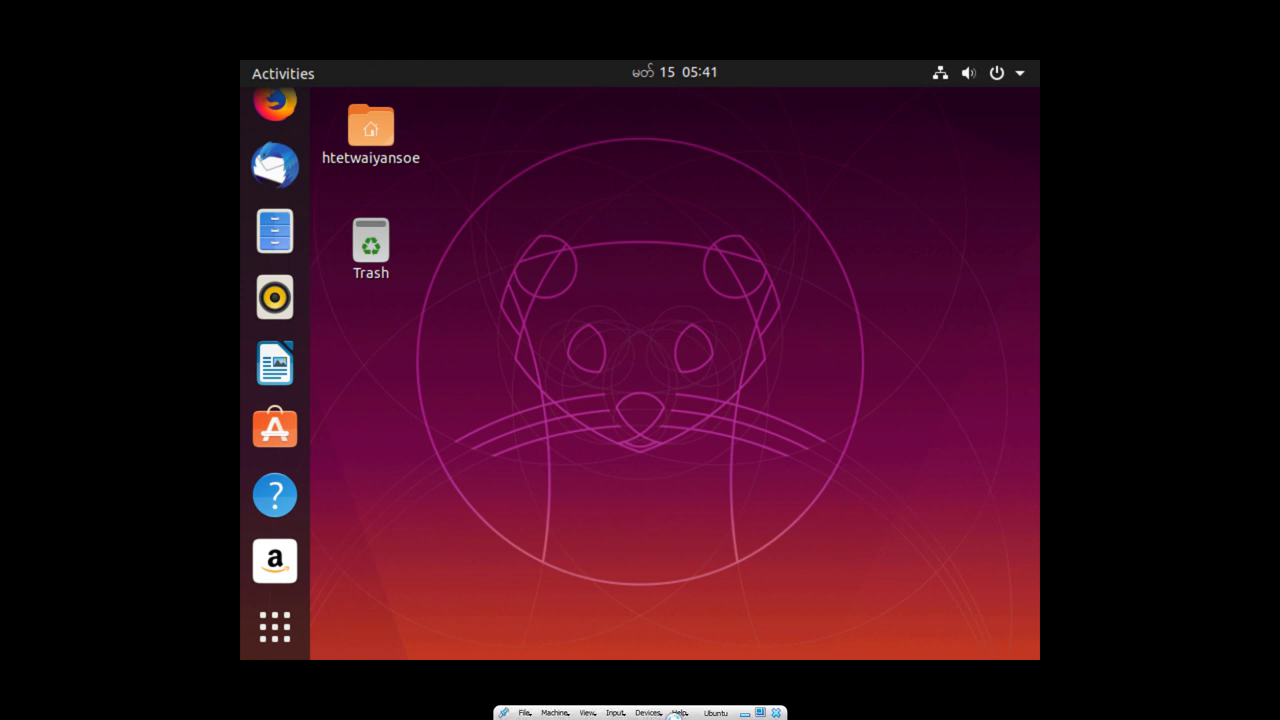
{"action": "left_click", "coordinate": [585, 713]}
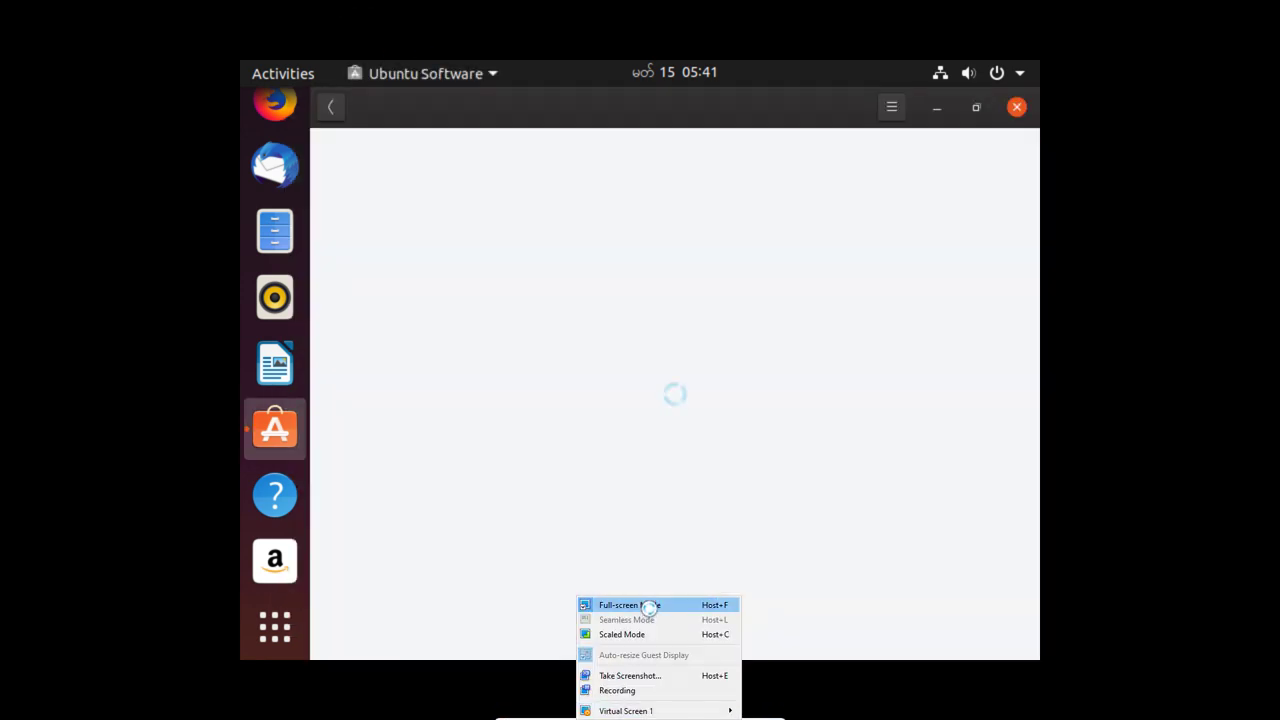
{"action": "left_click", "coordinate": [649, 606]}
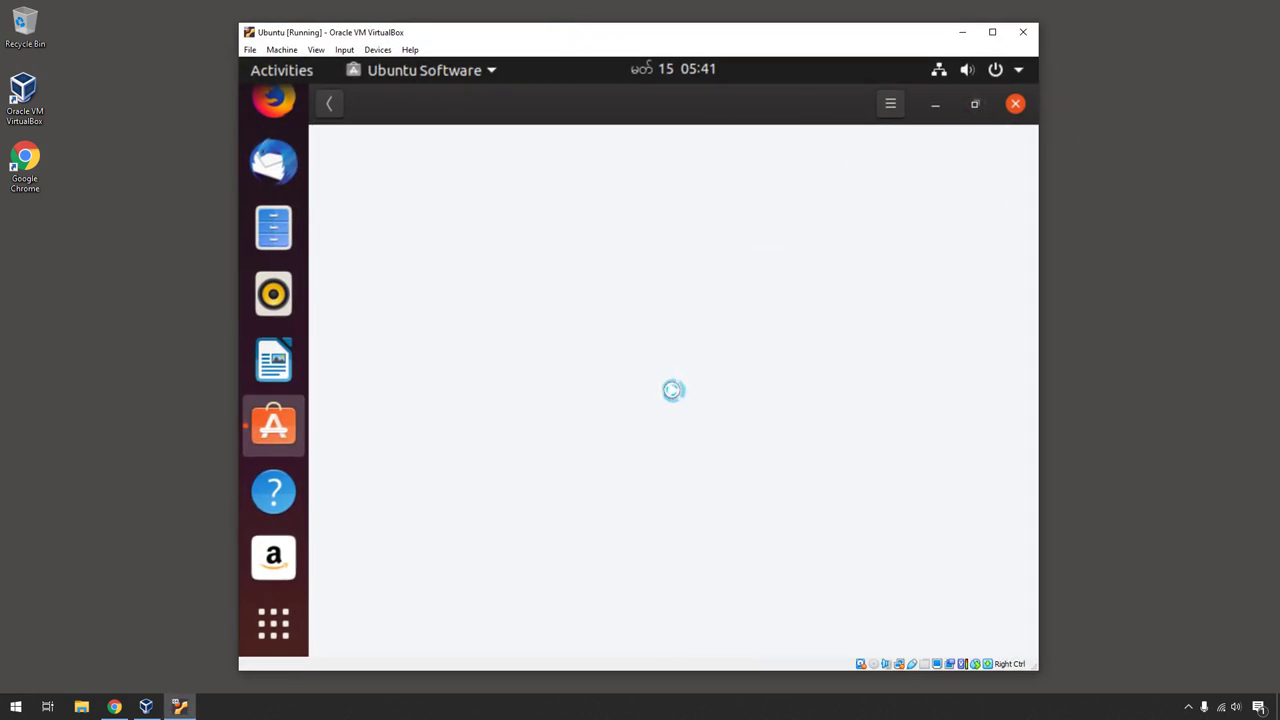
- Close the Ubuntu Software window and dismiss the desktop's right-click menu
{"action": "left_click", "coordinate": [1016, 104]}
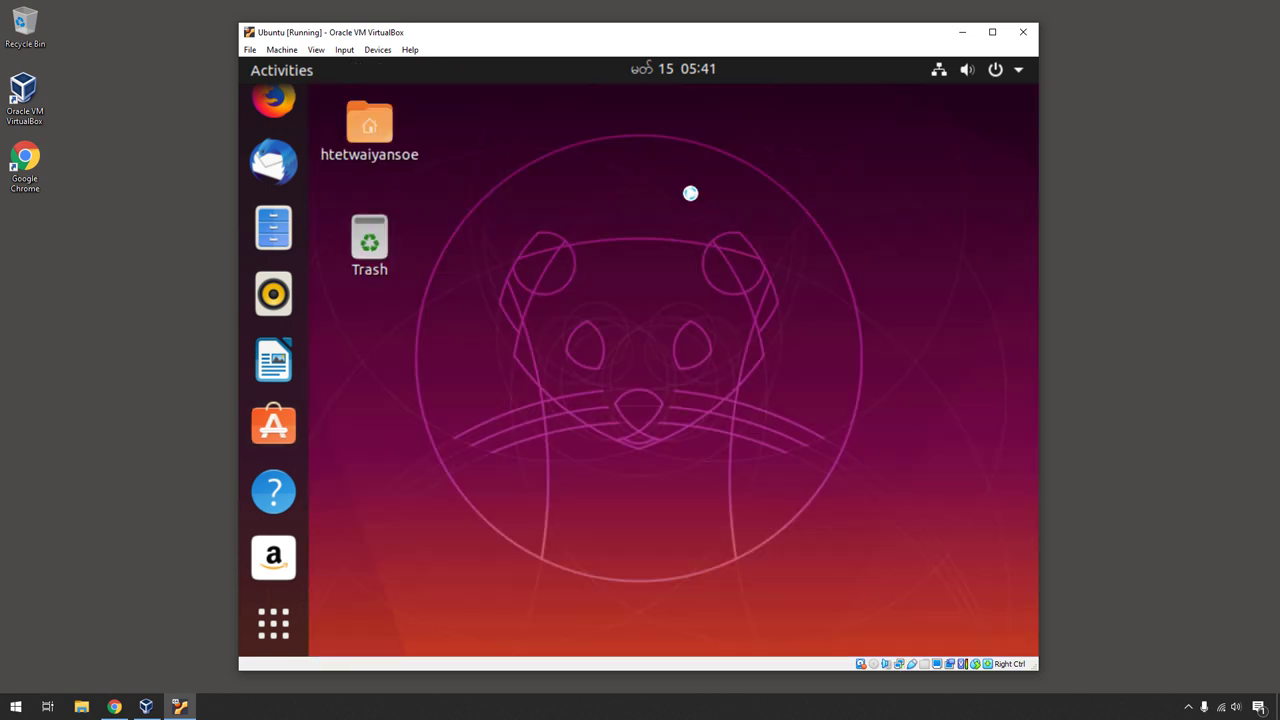
{"action": "right_click", "coordinate": [526, 229]}
{"action": "left_click", "coordinate": [540, 191]}
- Insert the Guest Additions CD image and run its installer, authenticating with the account password
{"action": "left_click", "coordinate": [374, 55]}
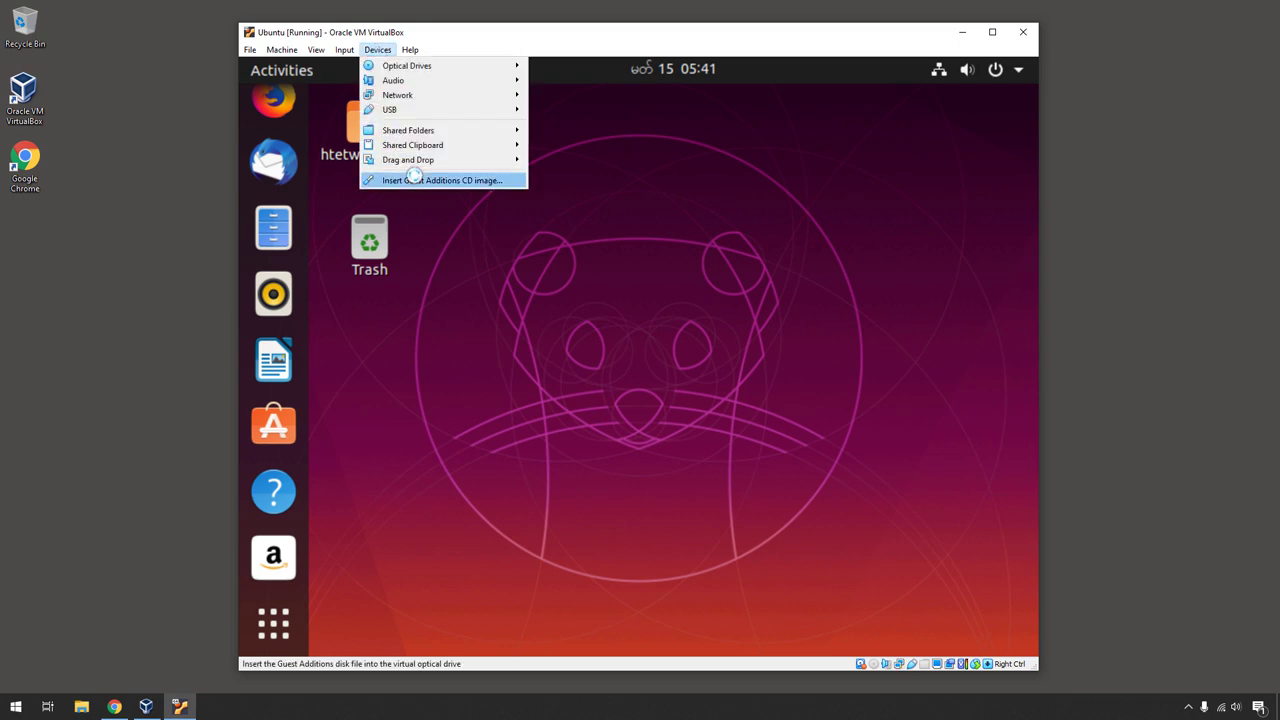
{"action": "left_click", "coordinate": [420, 176]}
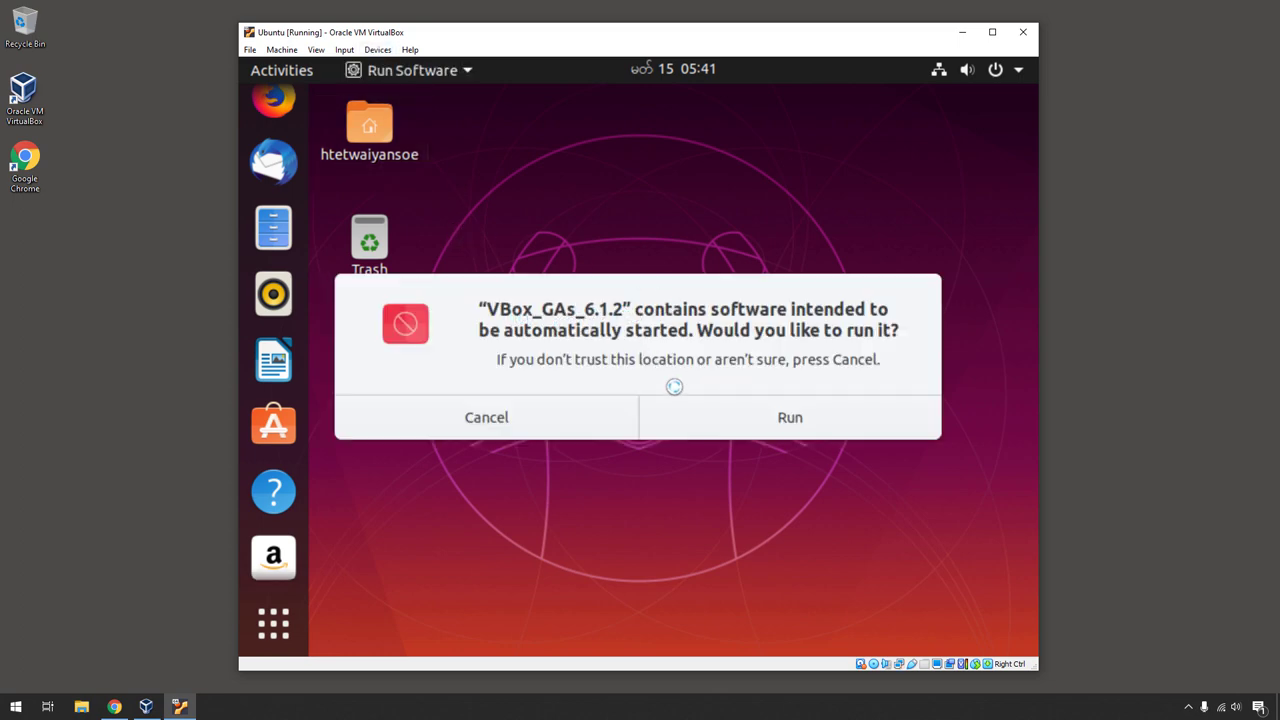
{"action": "left_click", "coordinate": [790, 420]}
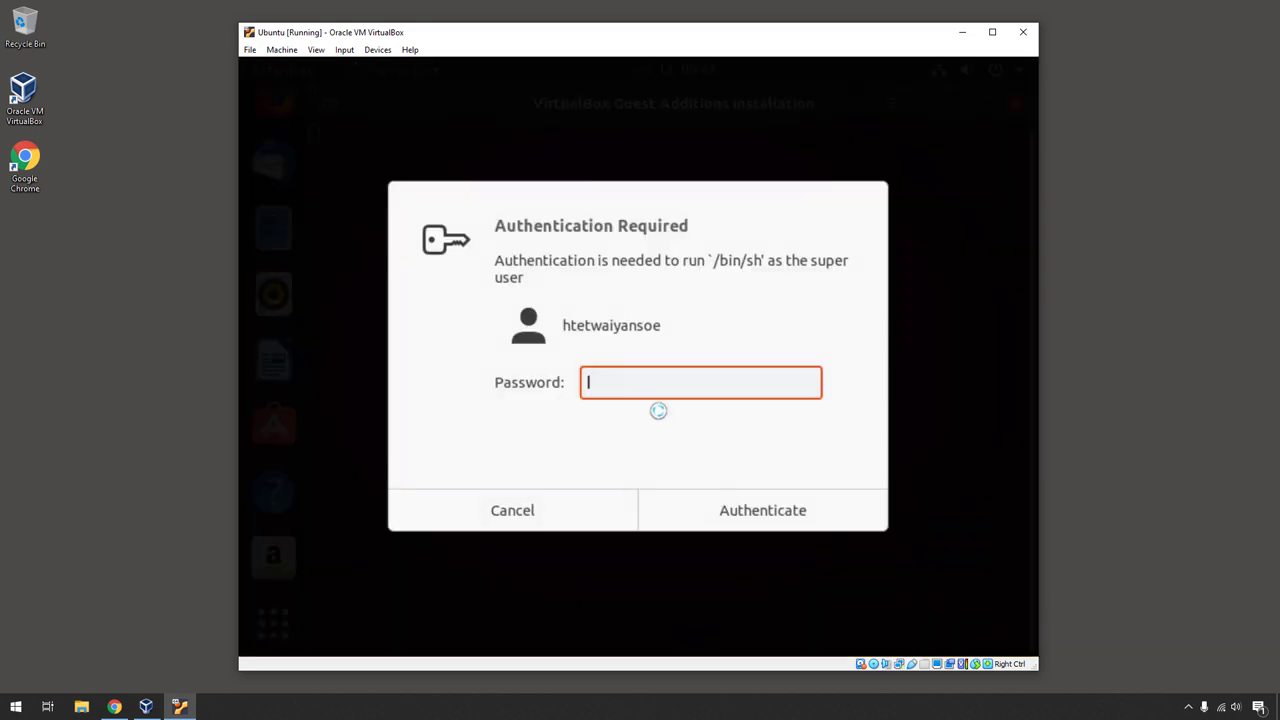
{"action": "type", "text": "**********"}
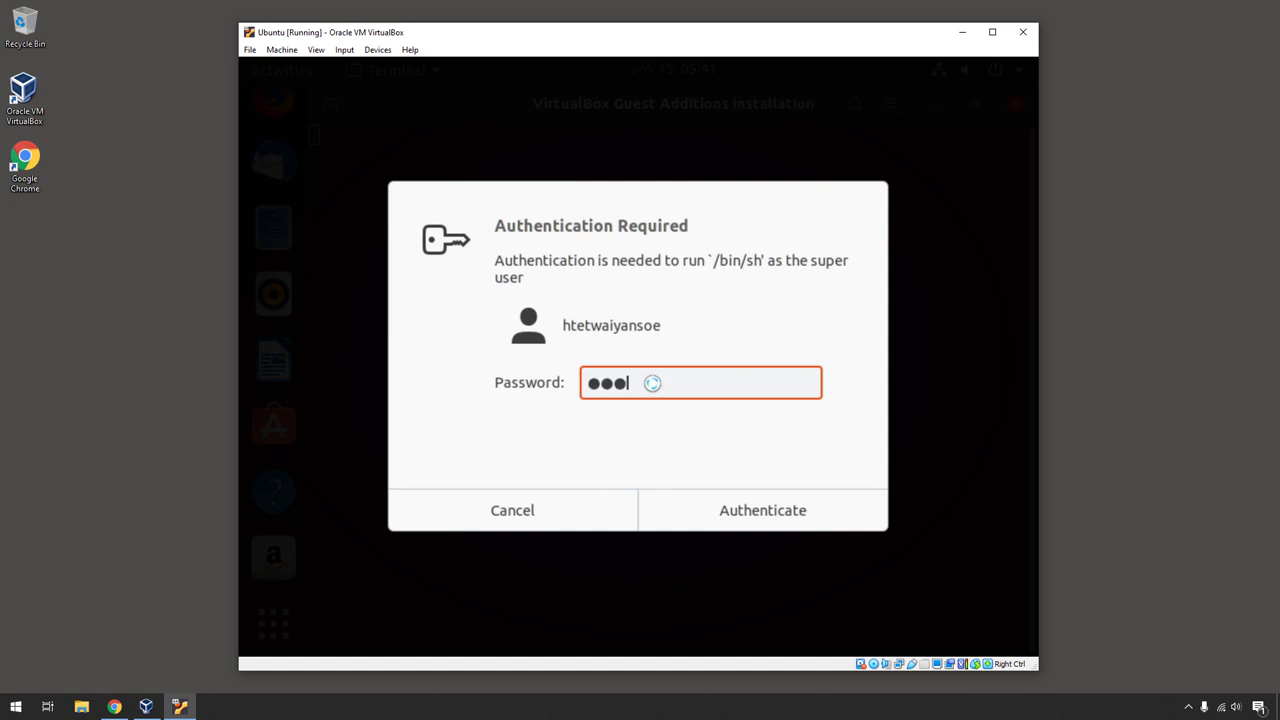
{"action": "left_click", "coordinate": [737, 508]}
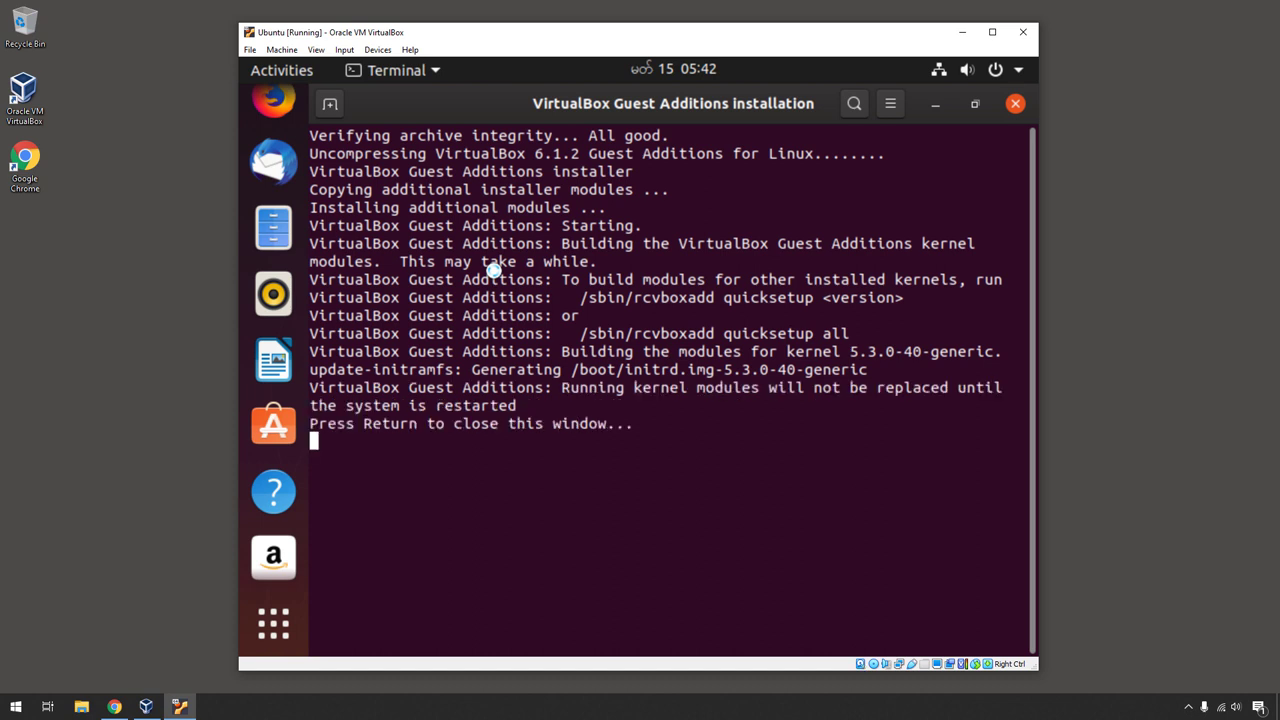
{"action": "key", "text": "Return"}
- Power off the Ubuntu guest from the system menu
{"action": "left_click", "coordinate": [1011, 80]}
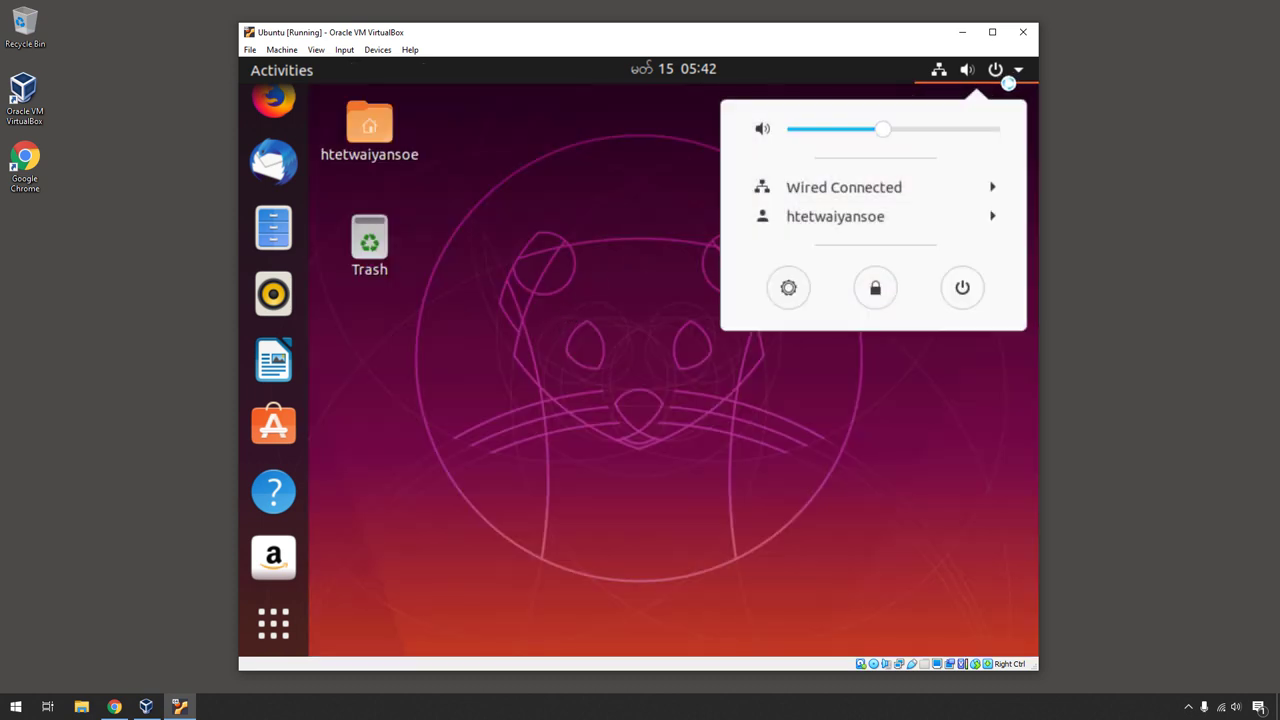
{"action": "left_click", "coordinate": [964, 288]}
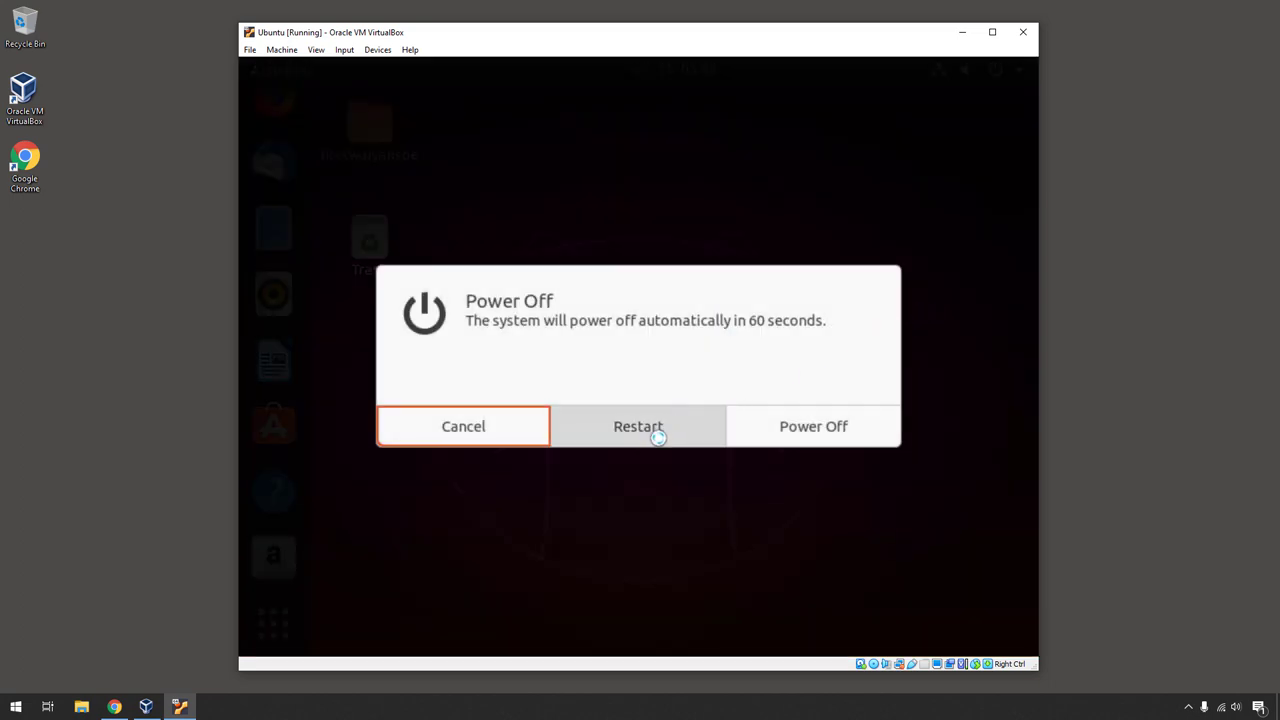
{"action": "left_click", "coordinate": [824, 428]}
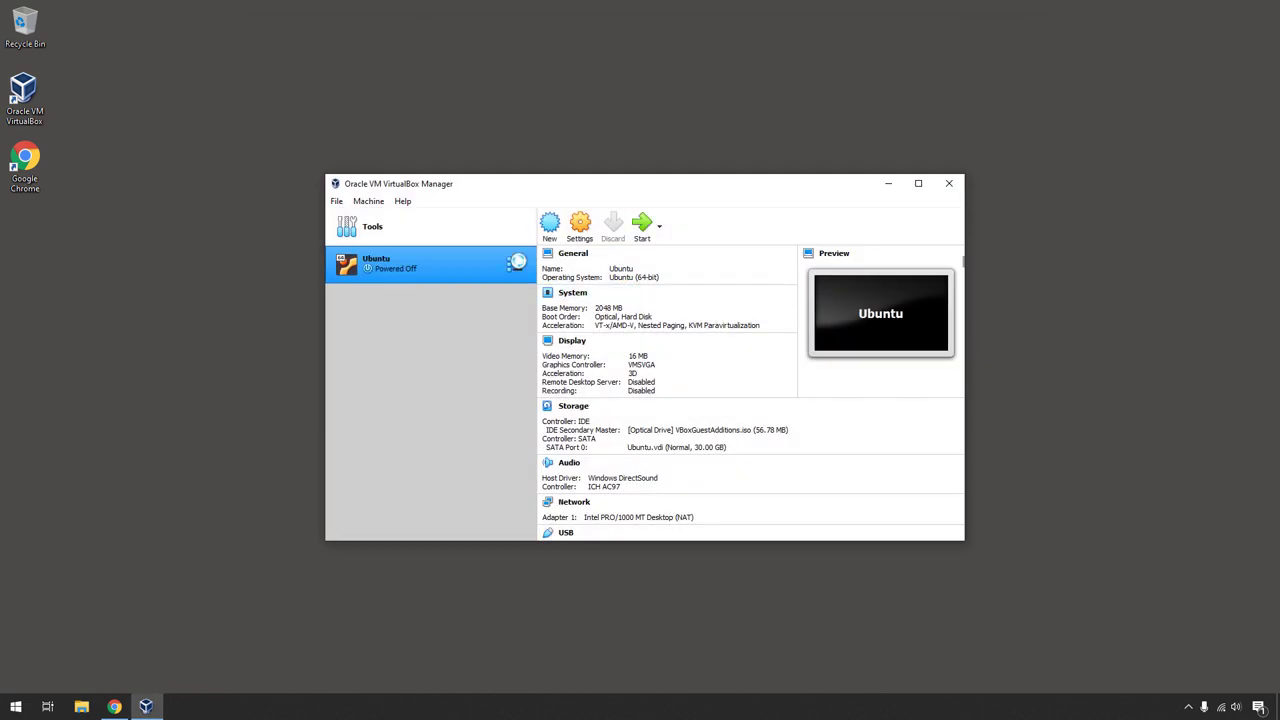
- Raise the Ubuntu machine's video memory to 128 MB in Display settings
{"action": "left_click", "coordinate": [577, 229]}
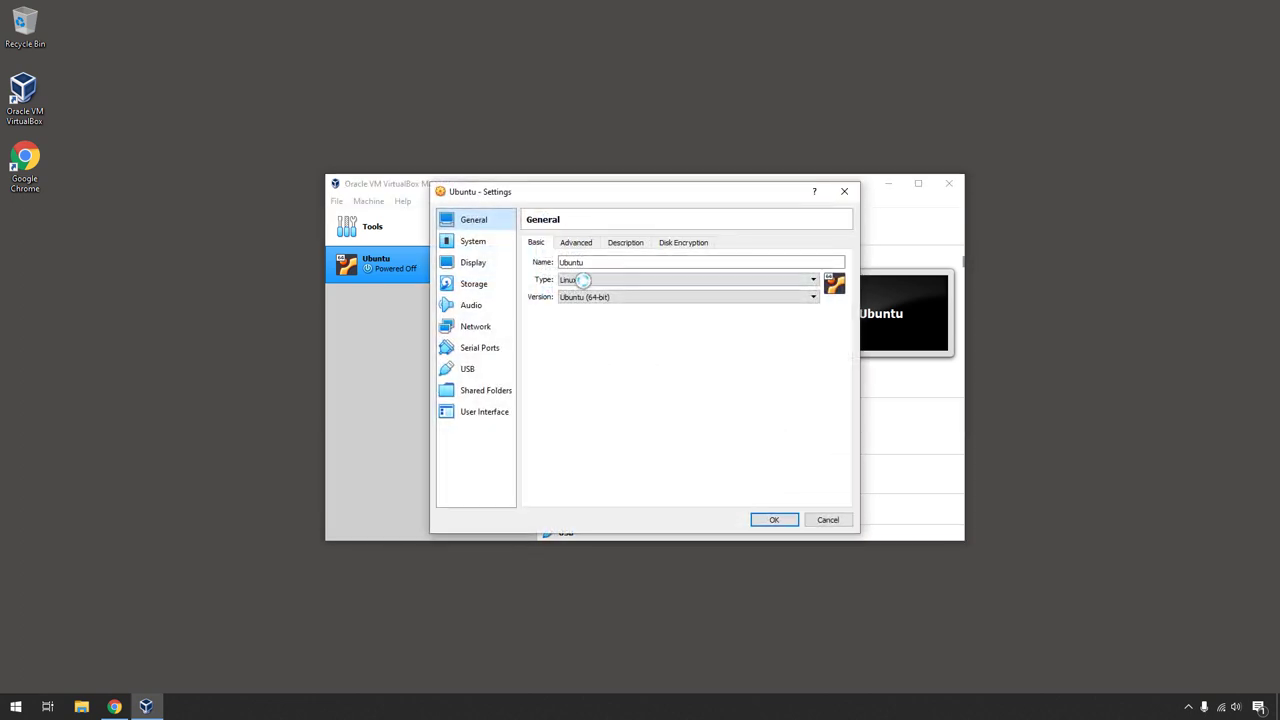
{"action": "left_click", "coordinate": [493, 263]}
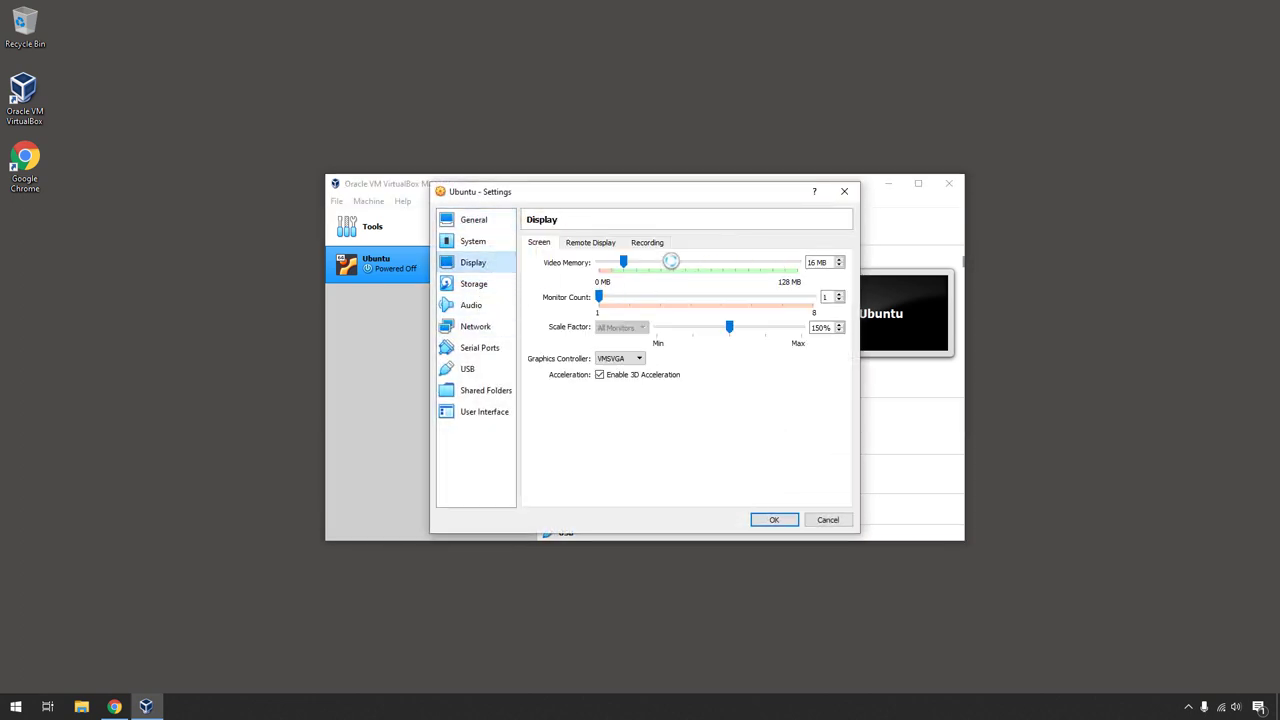
{"action": "left_click_drag", "start_coordinate": [647, 263], "coordinate": [820, 263]}
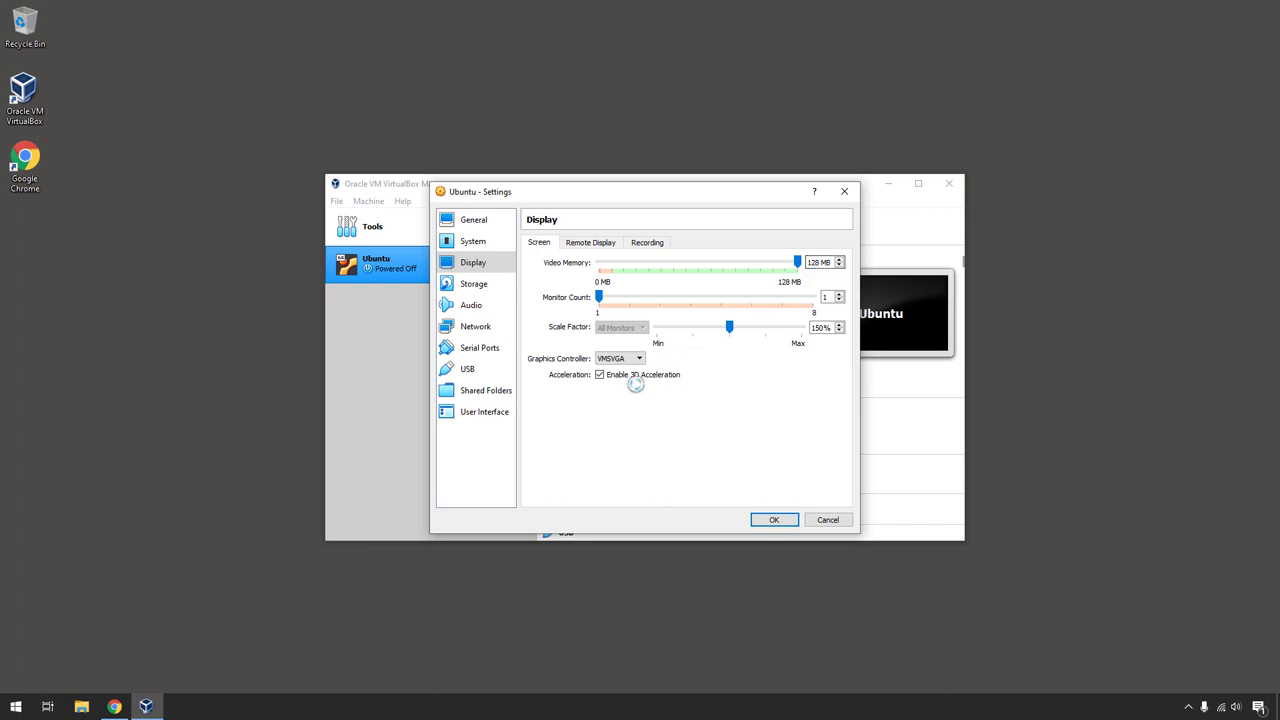
- Check the Guest Additions optical drive, set 4 processors, and save the settings
{"action": "left_click", "coordinate": [480, 283]}
{"action": "left_click", "coordinate": [487, 241]}
{"action": "left_click", "coordinate": [475, 284]}
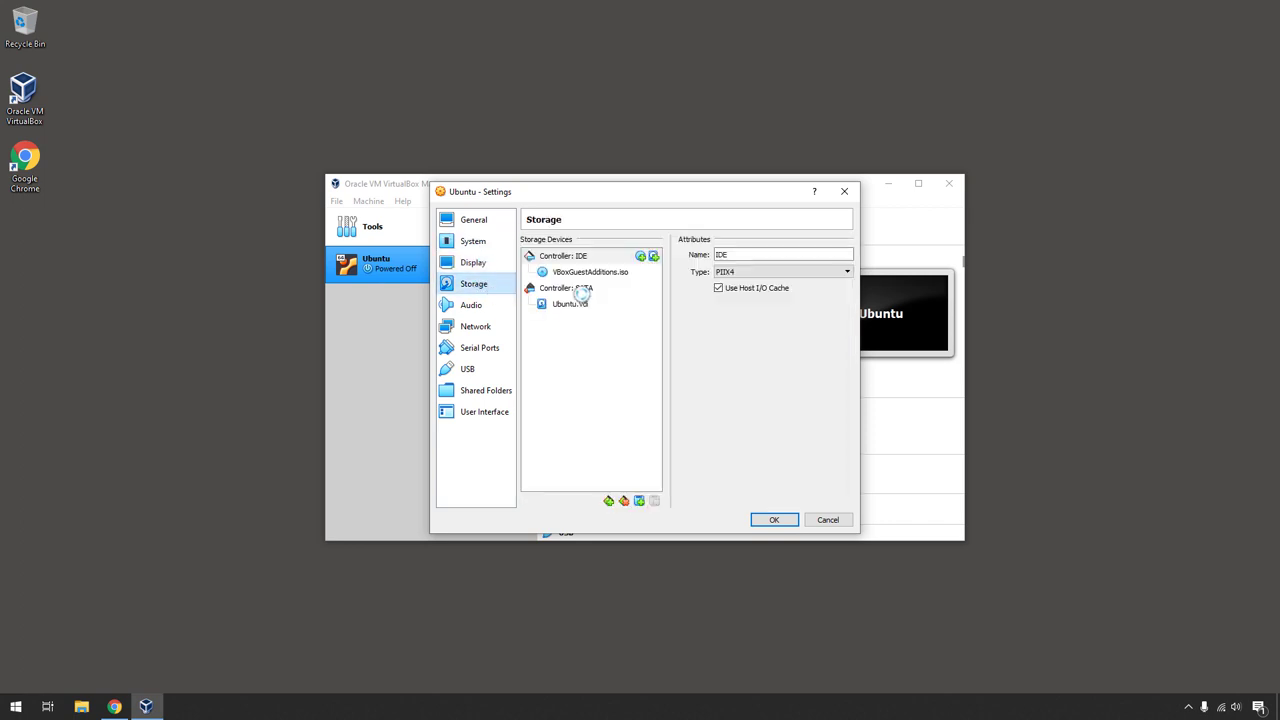
{"action": "left_click", "coordinate": [583, 271]}
{"action": "left_click", "coordinate": [474, 241]}
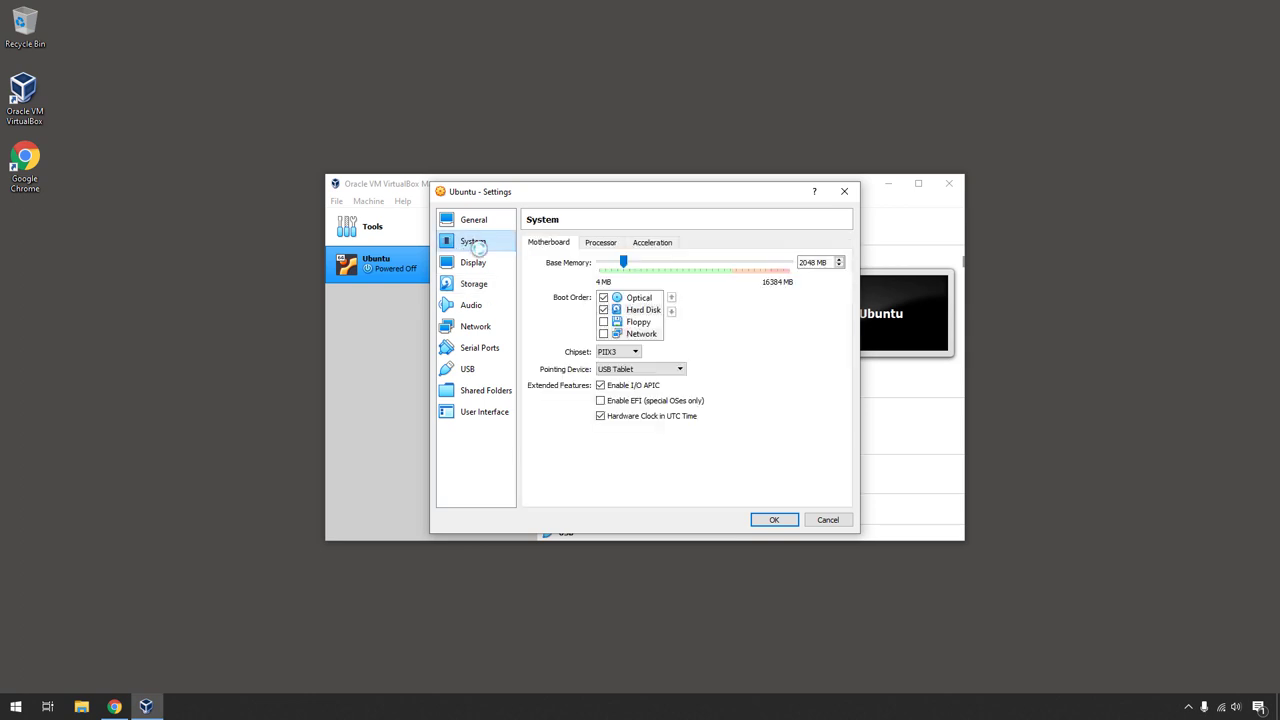
{"action": "left_click", "coordinate": [600, 243]}
{"action": "left_click_drag", "start_coordinate": [605, 263], "coordinate": [639, 264]}
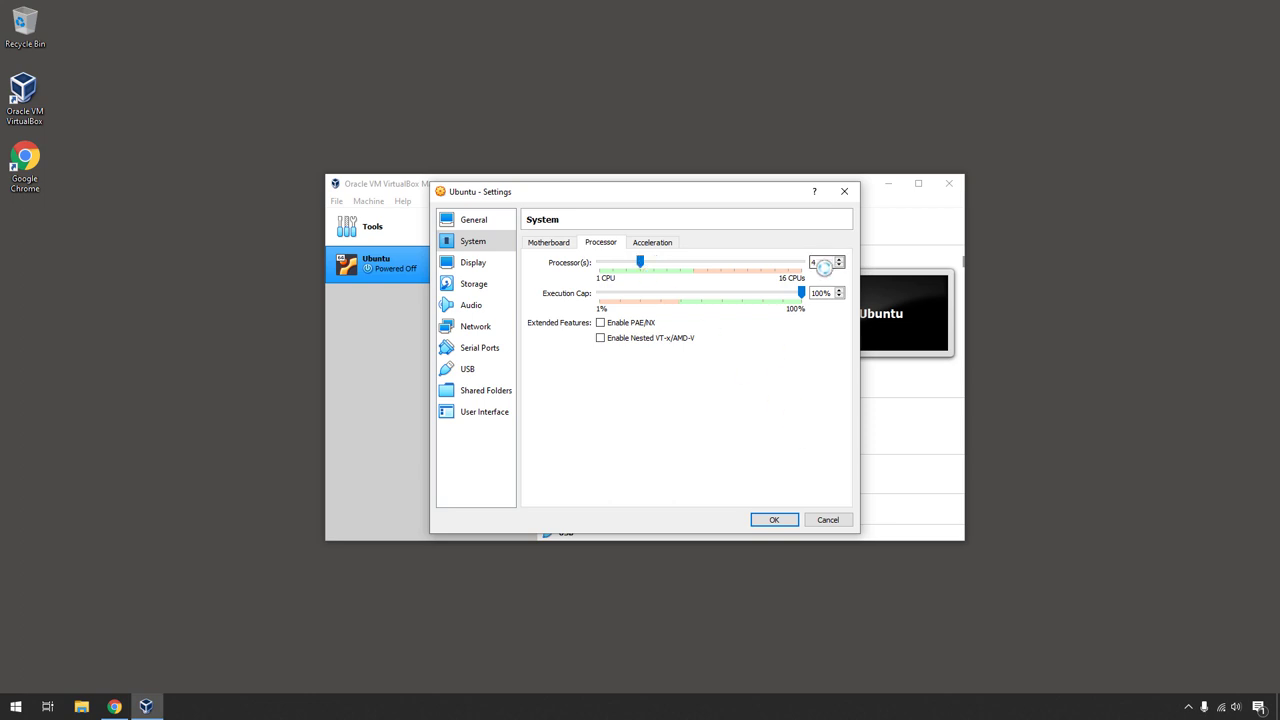
{"action": "left_click", "coordinate": [772, 519]}
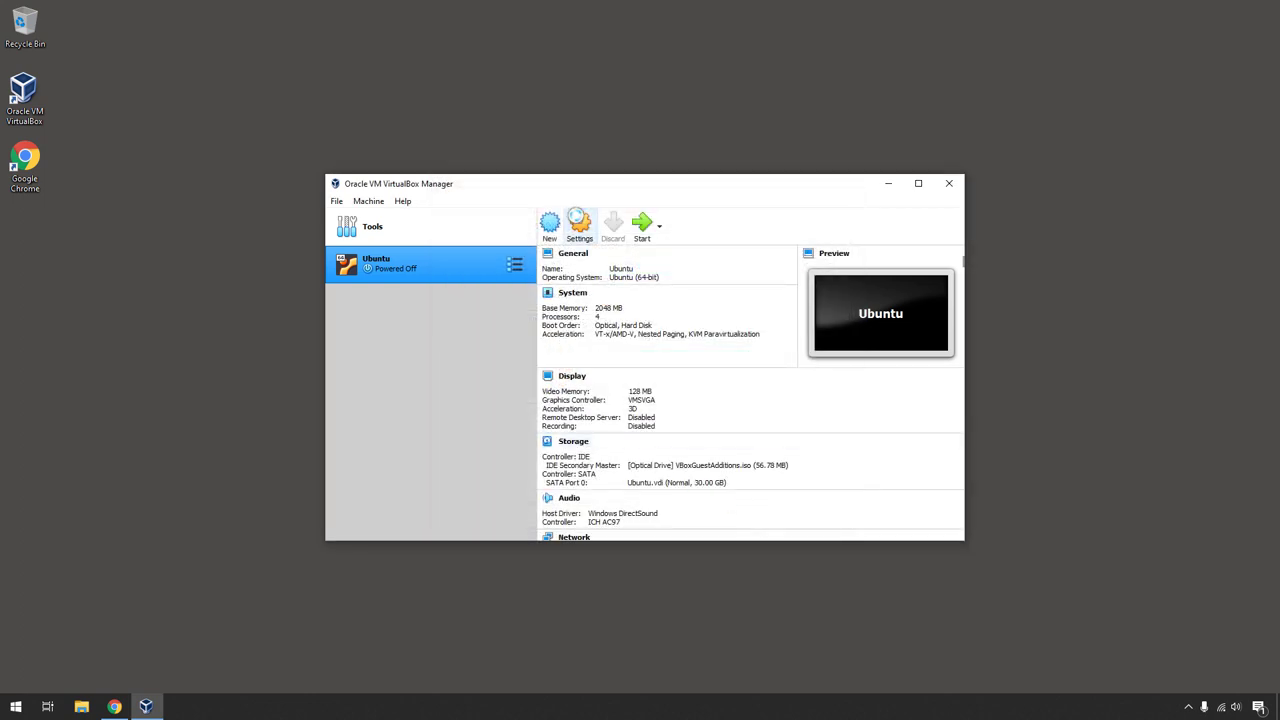
{"action": "left_click", "coordinate": [638, 224]}
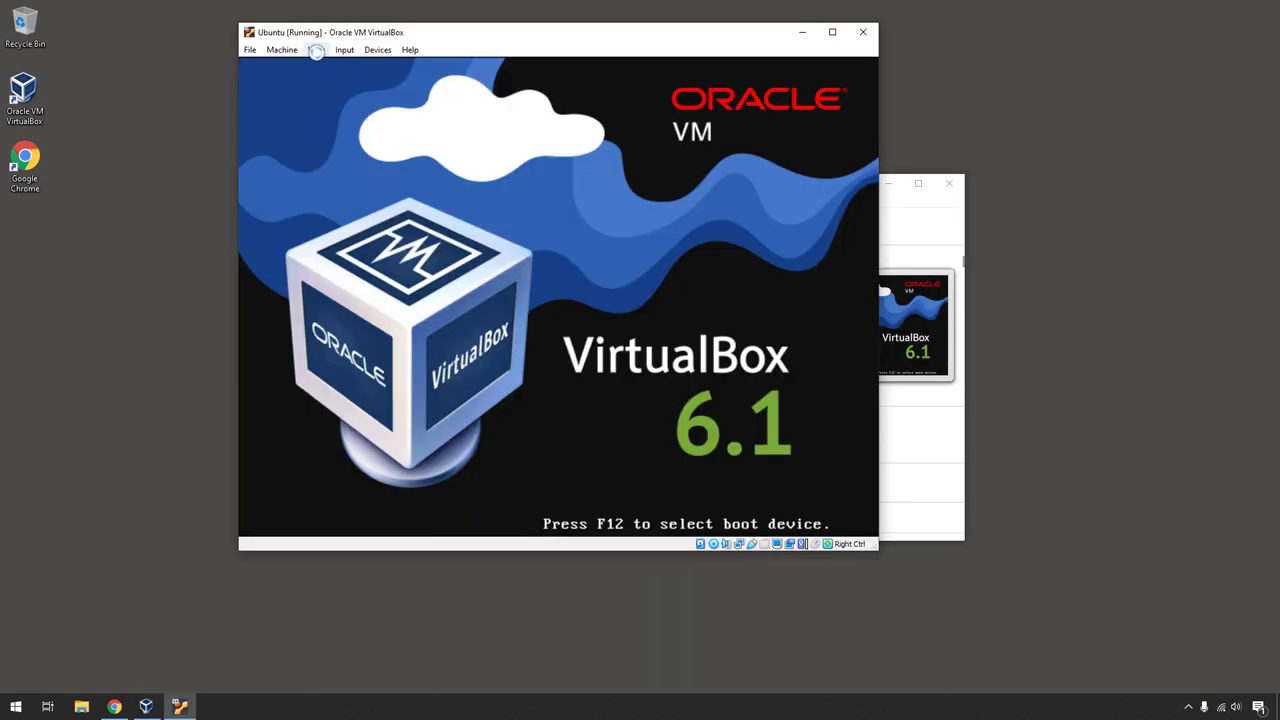
{"action": "left_click", "coordinate": [316, 50]}
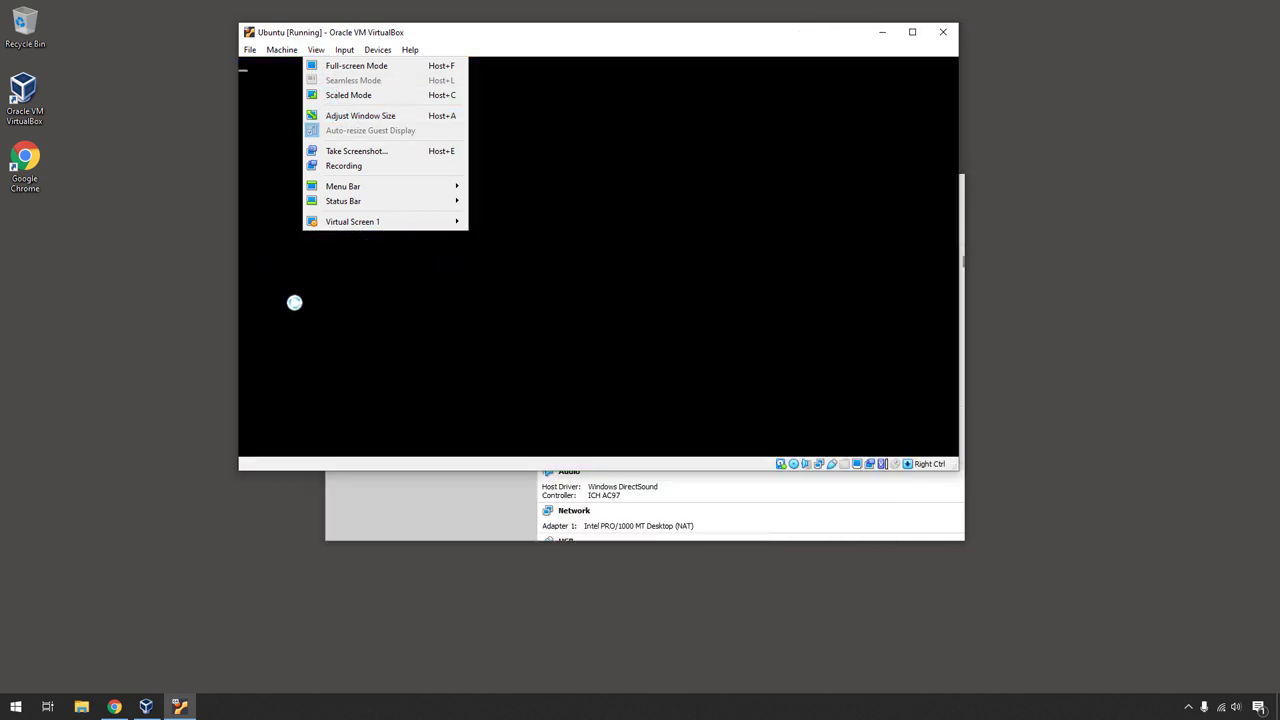
{"action": "left_click", "coordinate": [300, 321]}
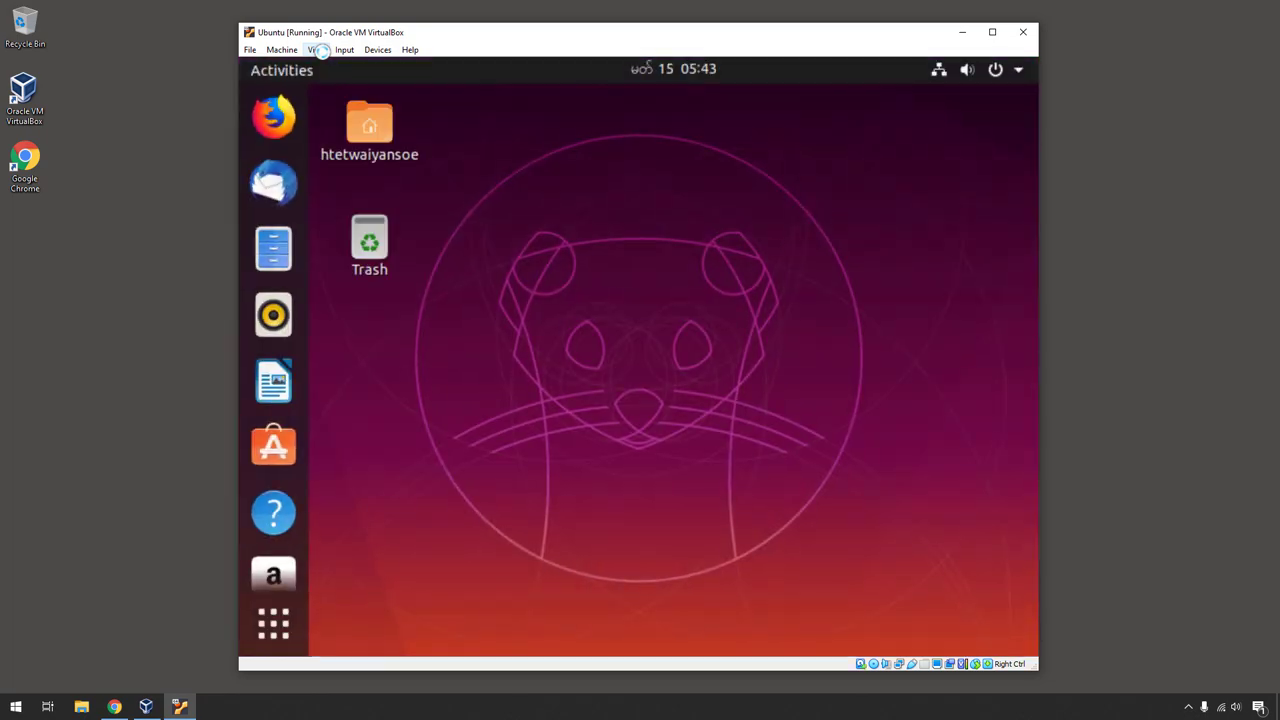
{"action": "left_click", "coordinate": [320, 50]}
{"action": "left_click", "coordinate": [344, 66]}
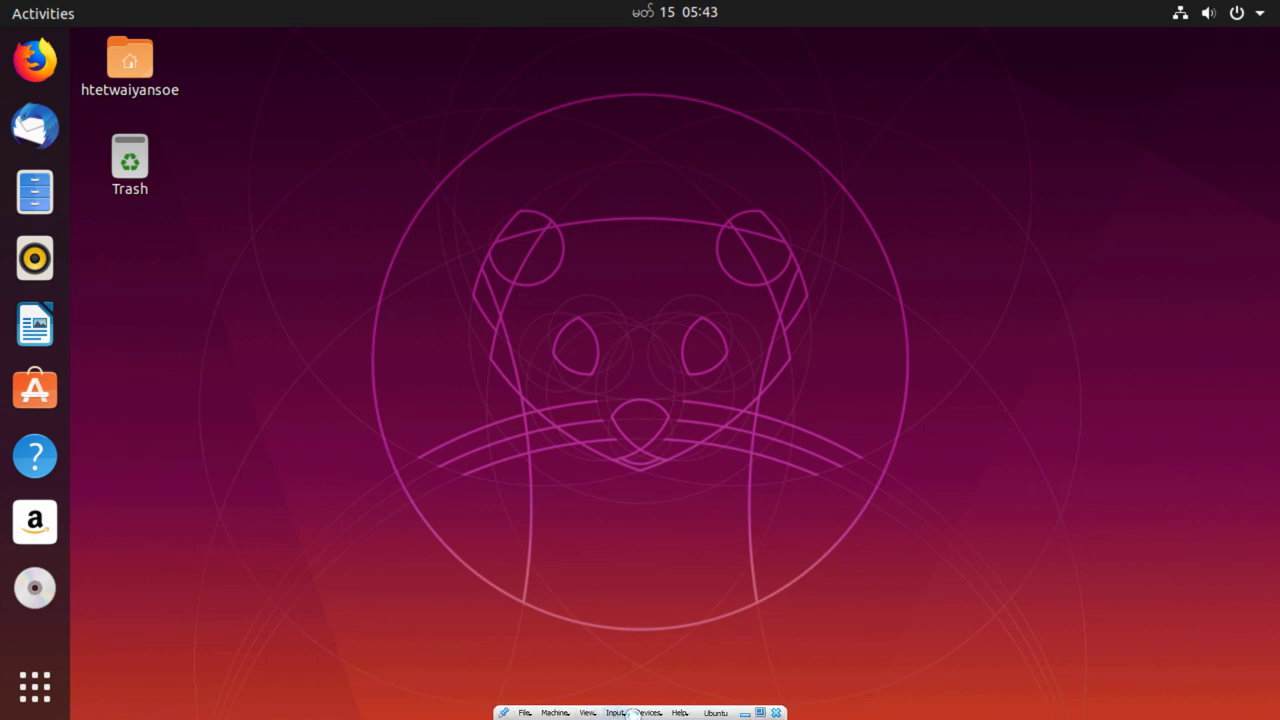
{"action": "left_click", "coordinate": [762, 712]}
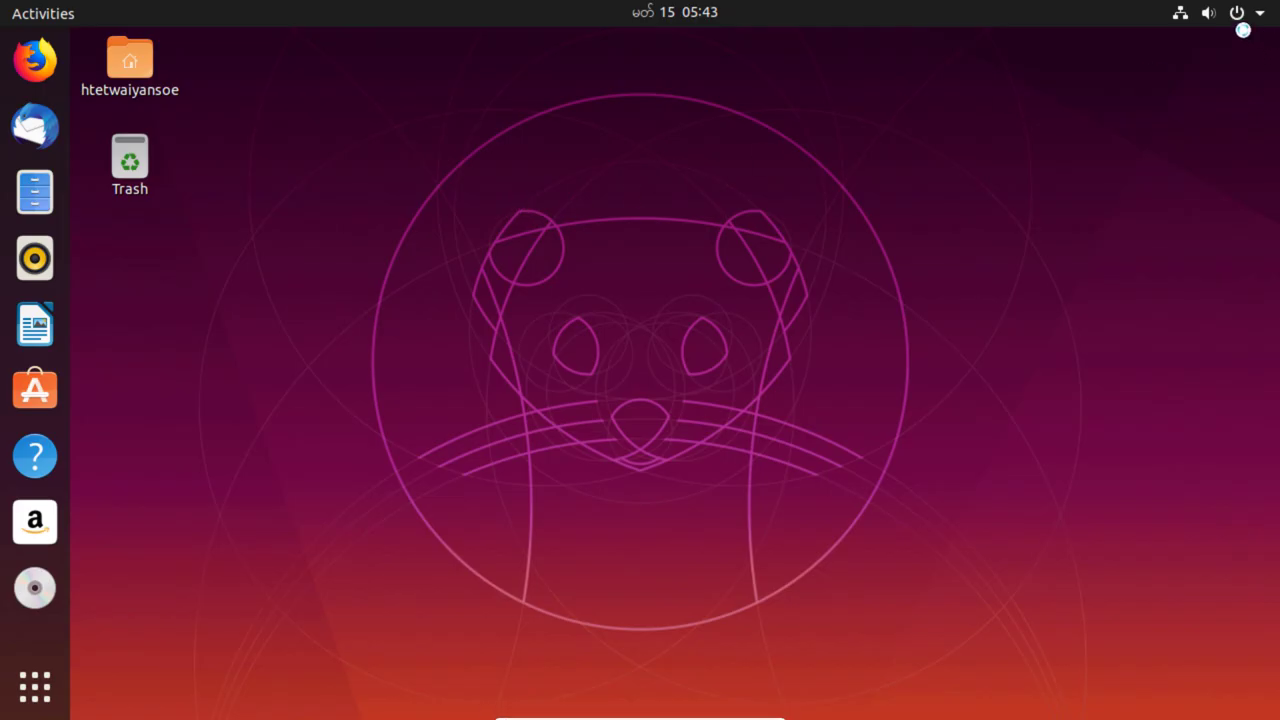
{"action": "left_click", "coordinate": [1237, 12]}
{"action": "left_click", "coordinate": [1204, 231]}
{"action": "left_click", "coordinate": [826, 438]}
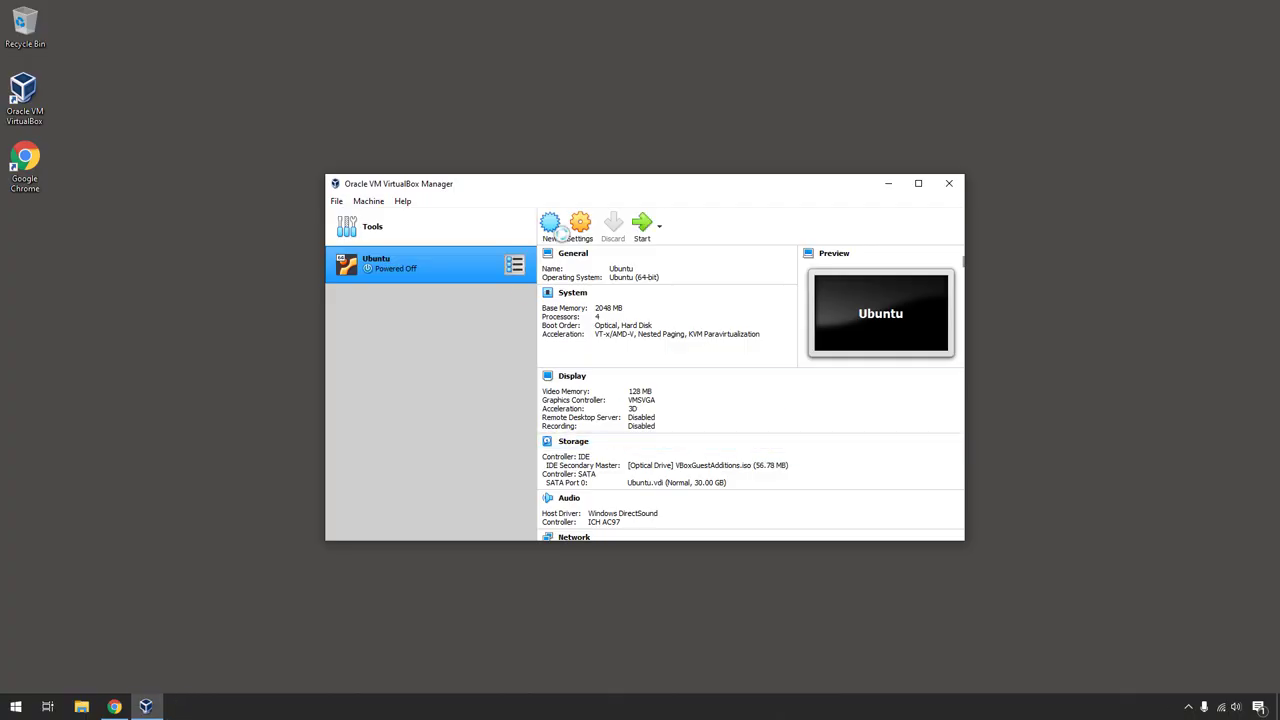
- Save the Display settings at 100% scale factor and boot the Ubuntu VM full-screen
{"action": "left_click", "coordinate": [580, 224]}
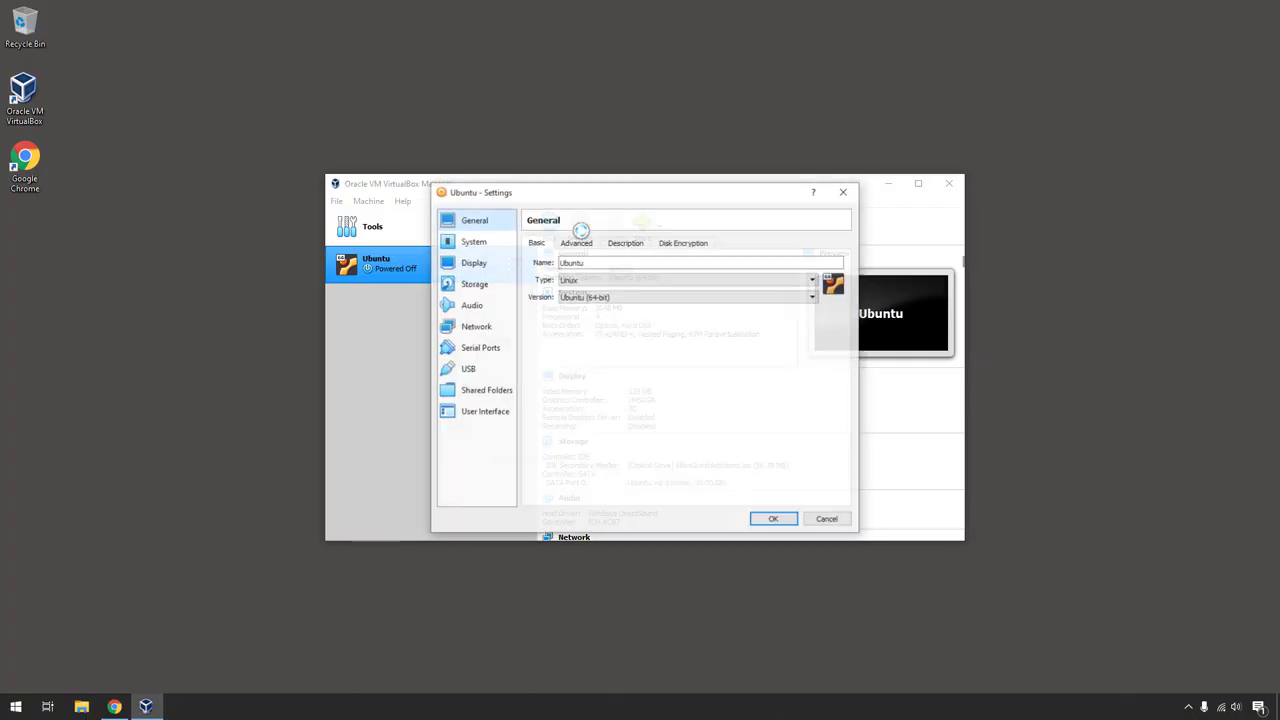
{"action": "left_click", "coordinate": [476, 262]}
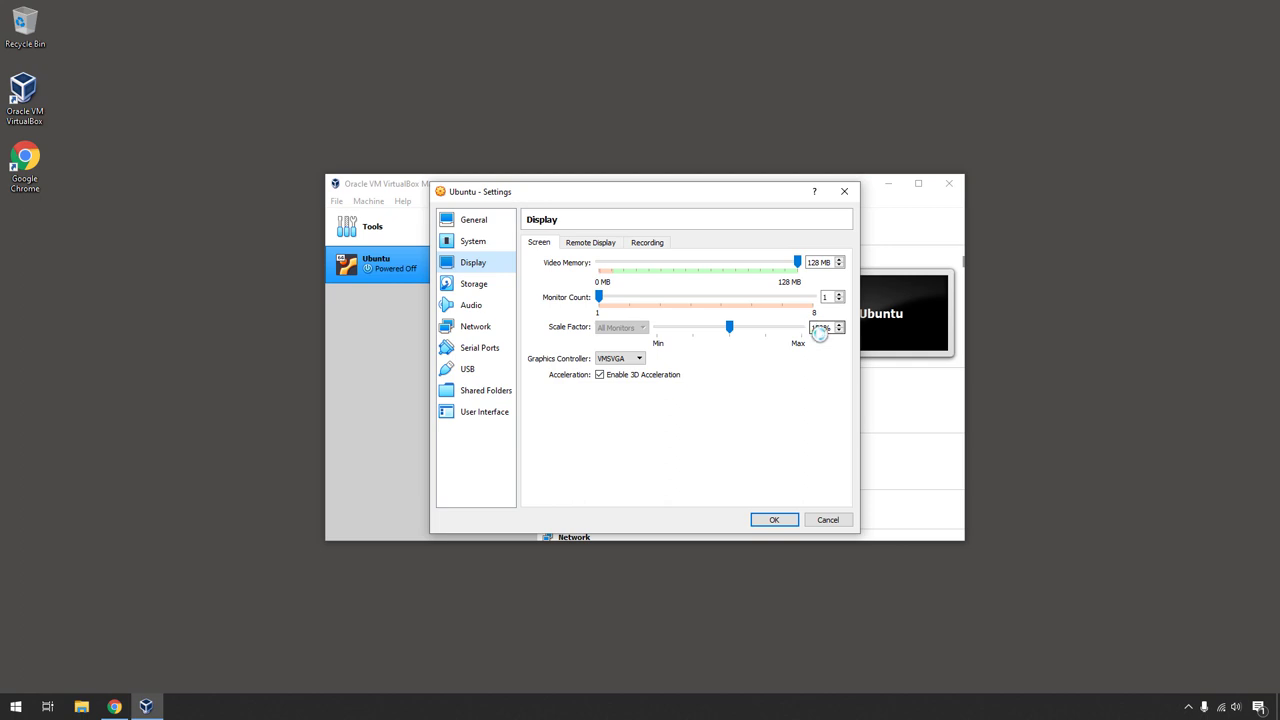
{"action": "left_click", "coordinate": [771, 519]}
{"action": "left_click", "coordinate": [641, 224]}
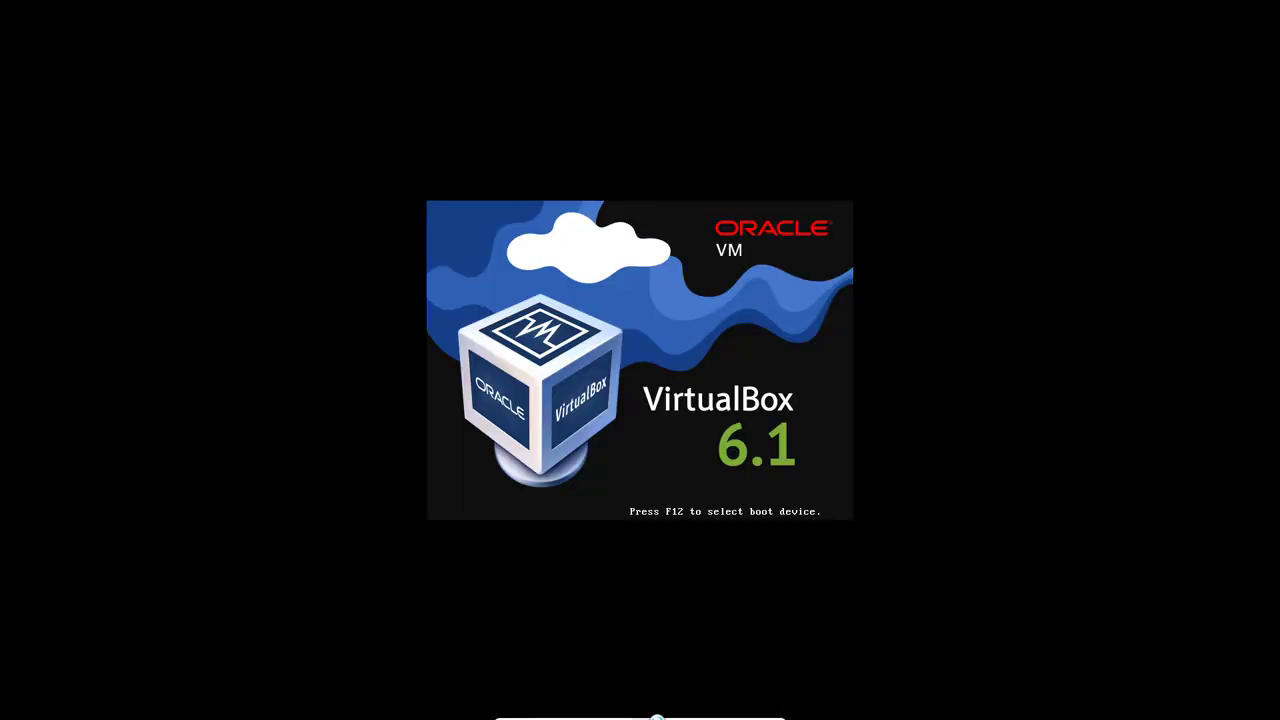
{"action": "left_click", "coordinate": [590, 718]}
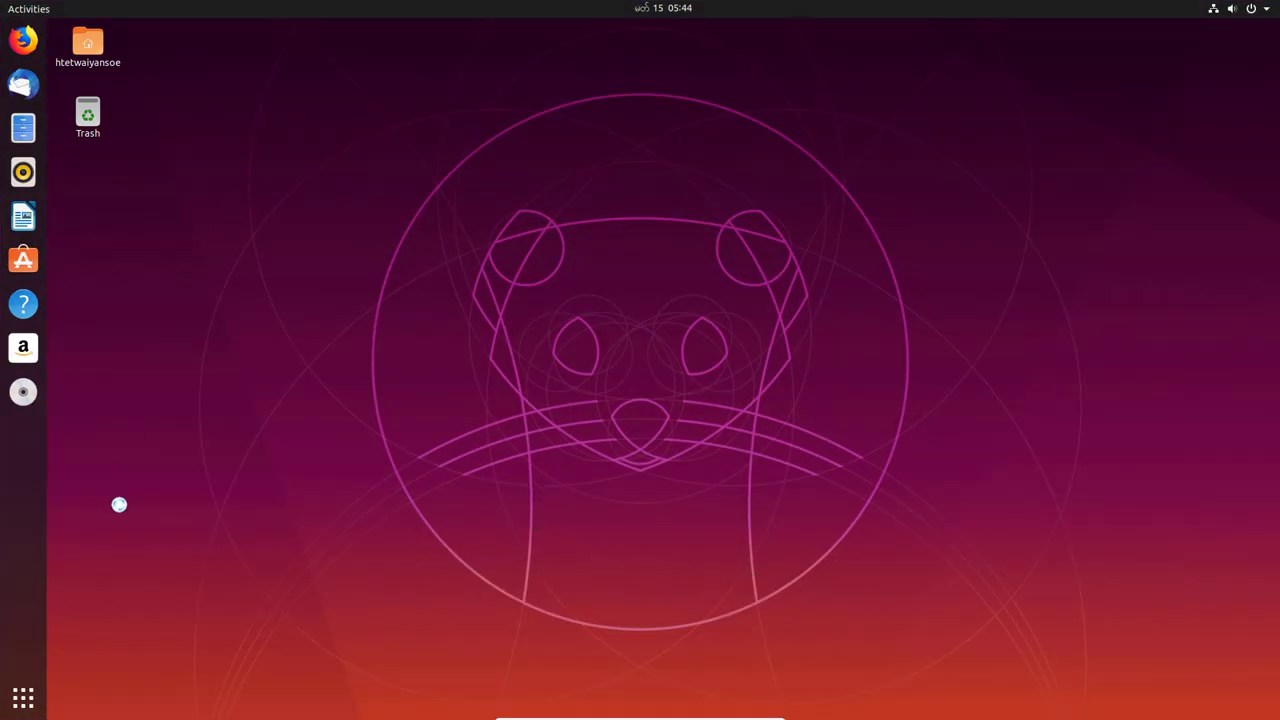
- Search 'ter' in the application overview and launch a maximized Terminal
{"action": "left_click", "coordinate": [22, 693]}
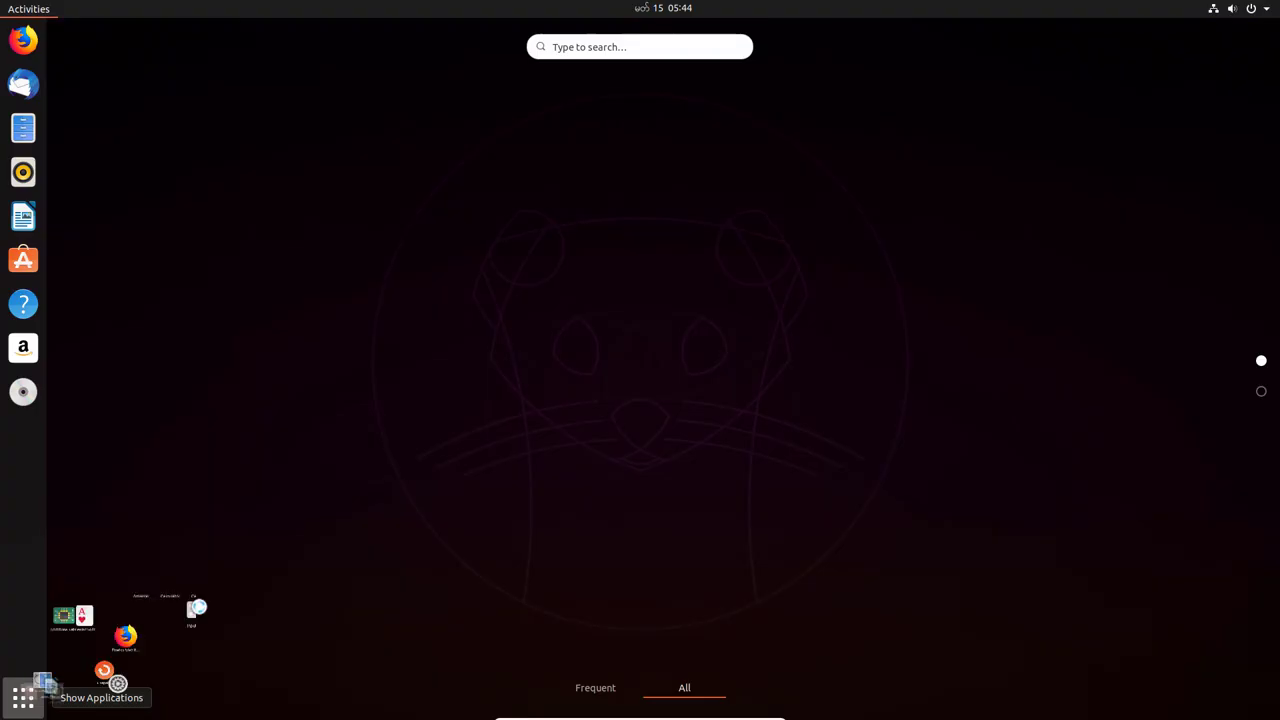
{"action": "left_click", "coordinate": [618, 48]}
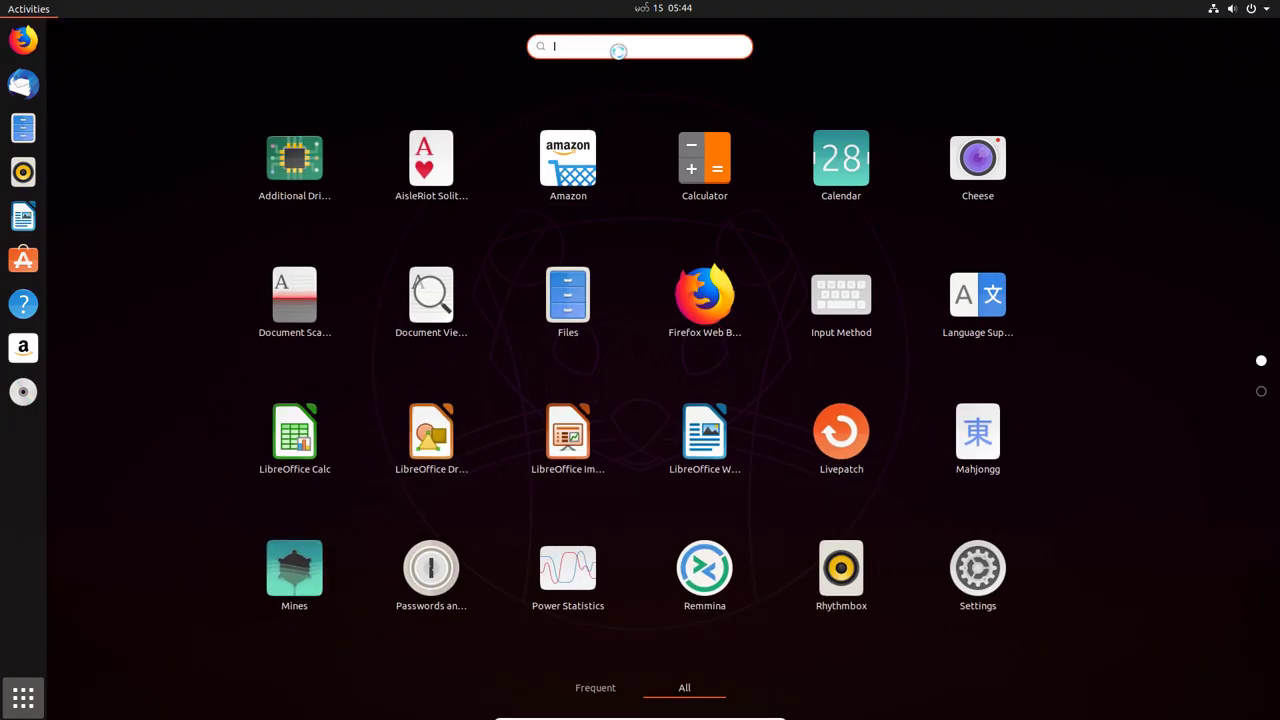
{"action": "type", "text": "ter"}
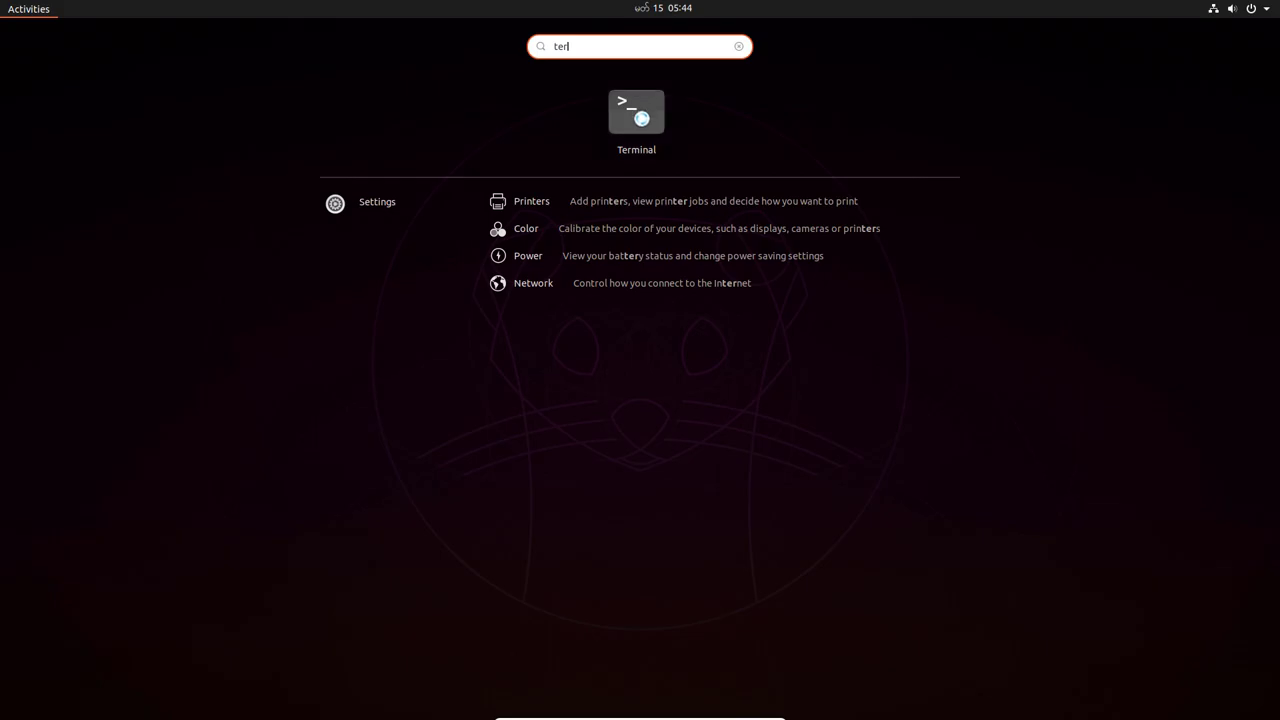
{"action": "left_click", "coordinate": [641, 118]}
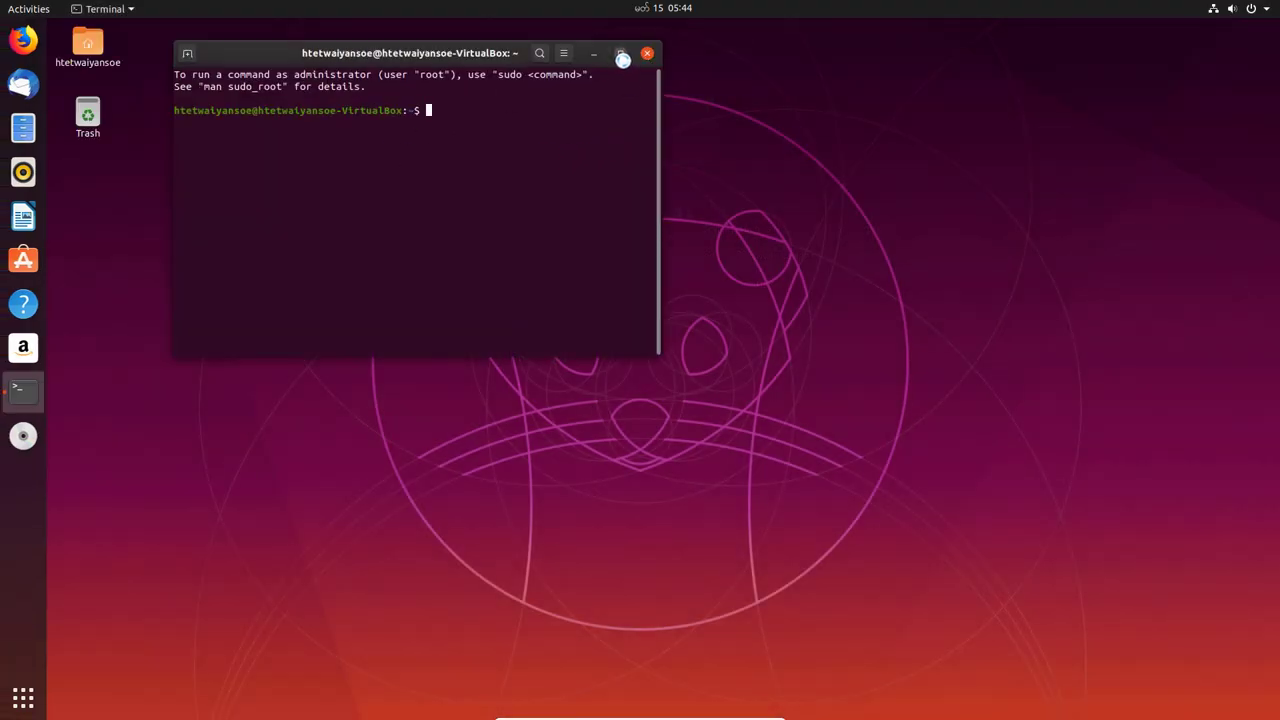
{"action": "left_click", "coordinate": [620, 54]}
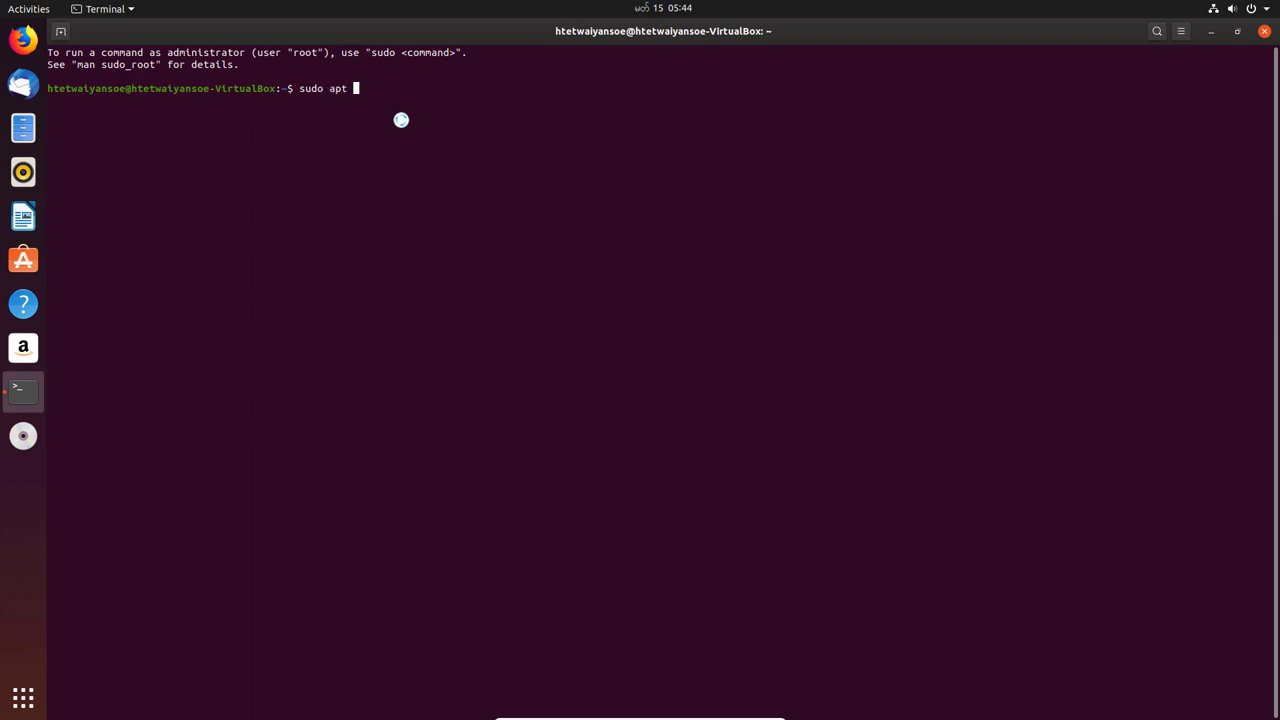
- Run sudo apt update -y with the sudo password, then sudo apt upgrade -y
{"action": "type", "text": "y"}
{"action": "key", "text": "Return"}
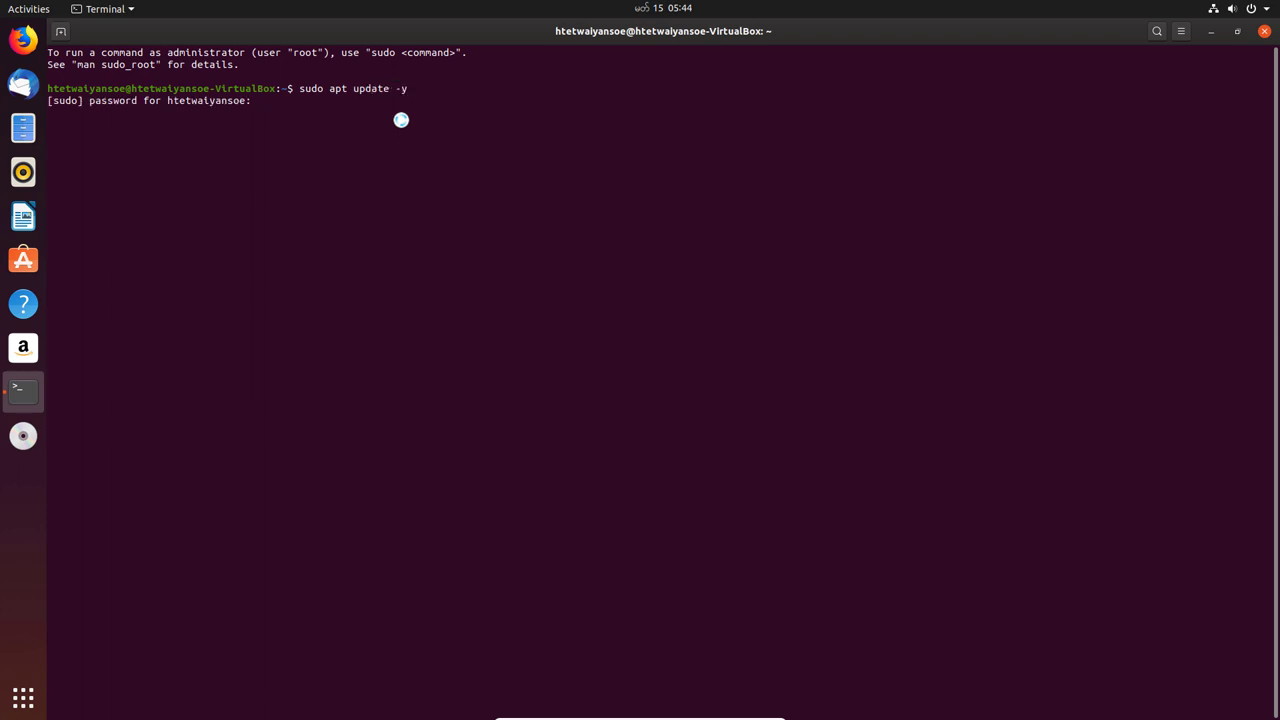
{"action": "key", "text": "Return"}
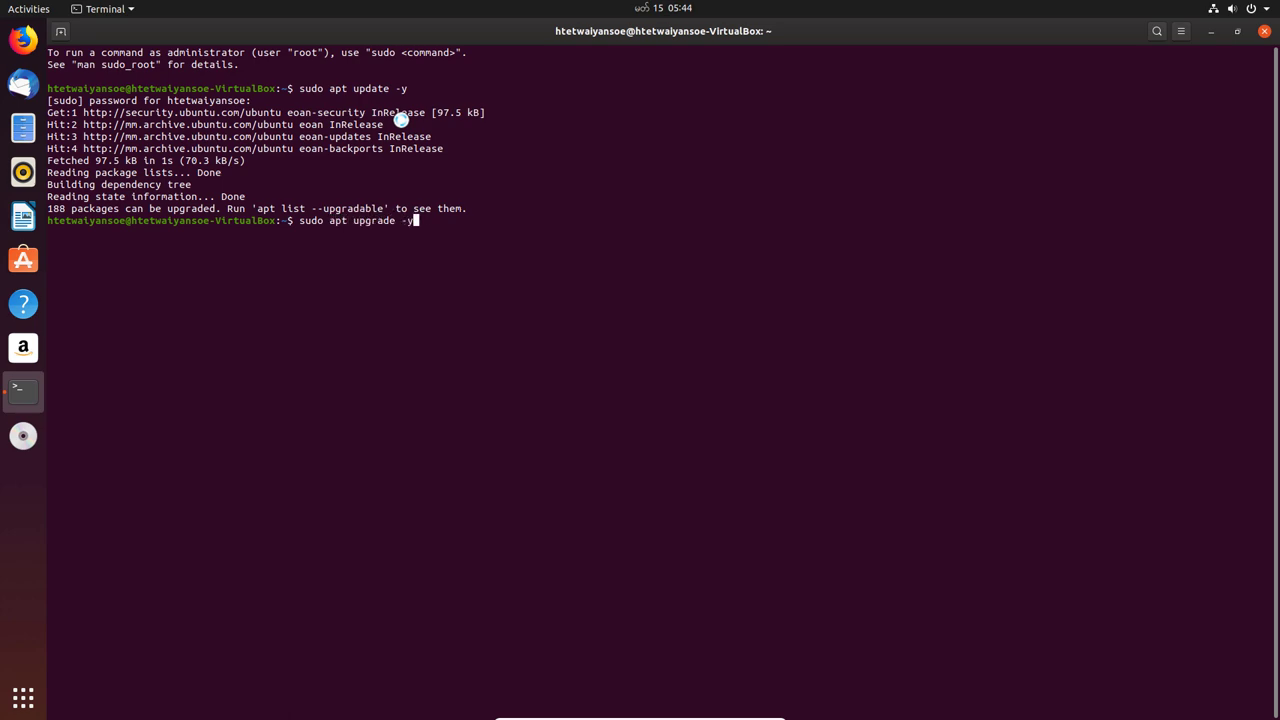
{"action": "key", "text": "Return"}
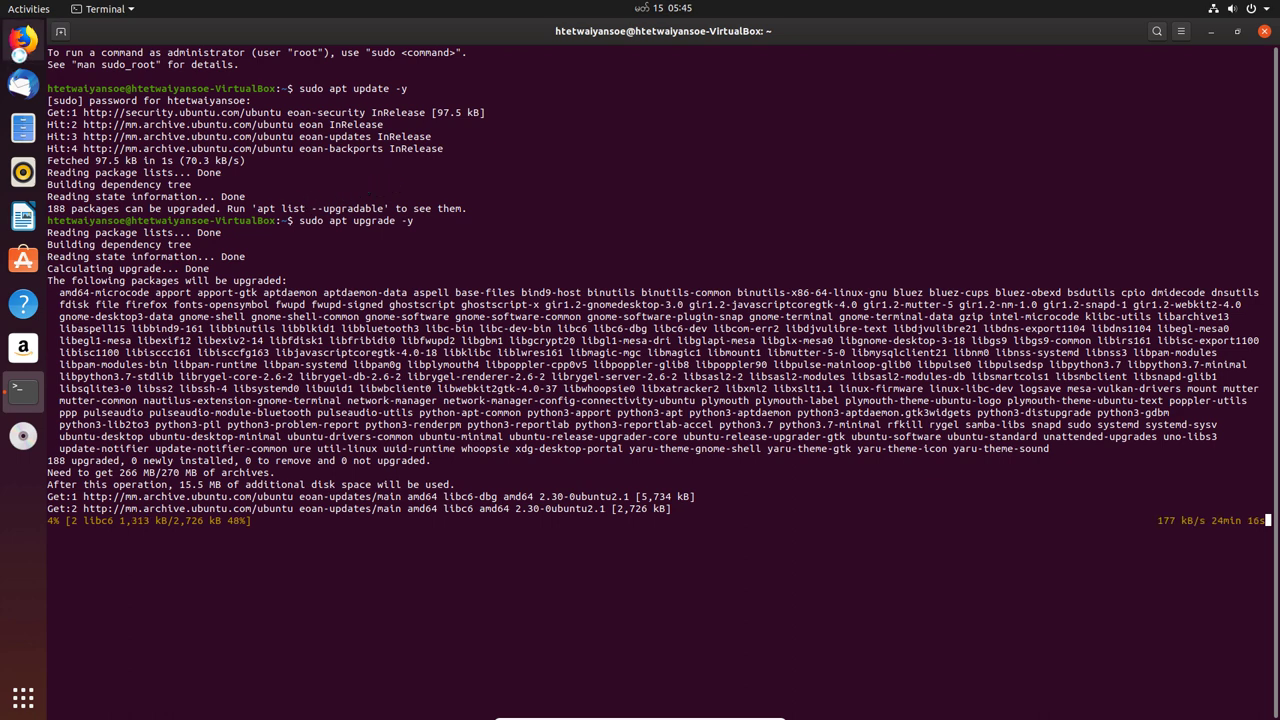
- Remove Thunderbird Mail, Help and Amazon from the dock favourites, keeping Ubuntu Software
{"action": "right_click", "coordinate": [23, 84]}
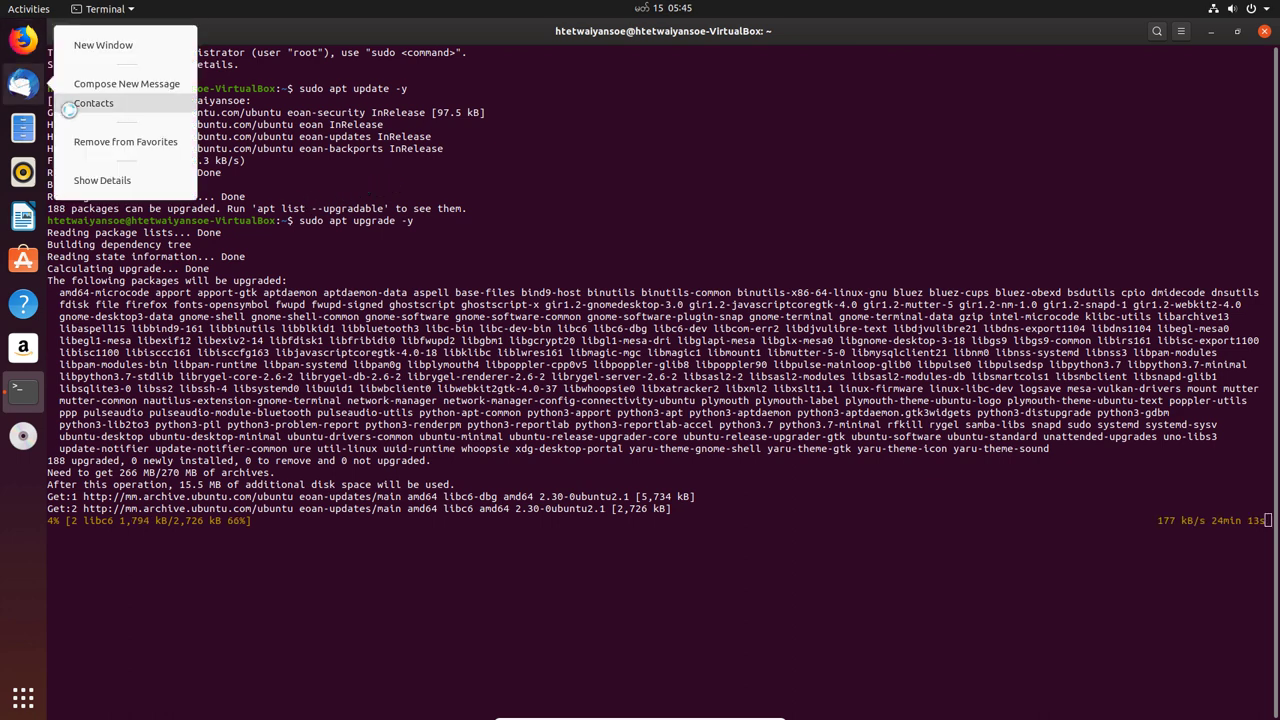
{"action": "left_click", "coordinate": [100, 141]}
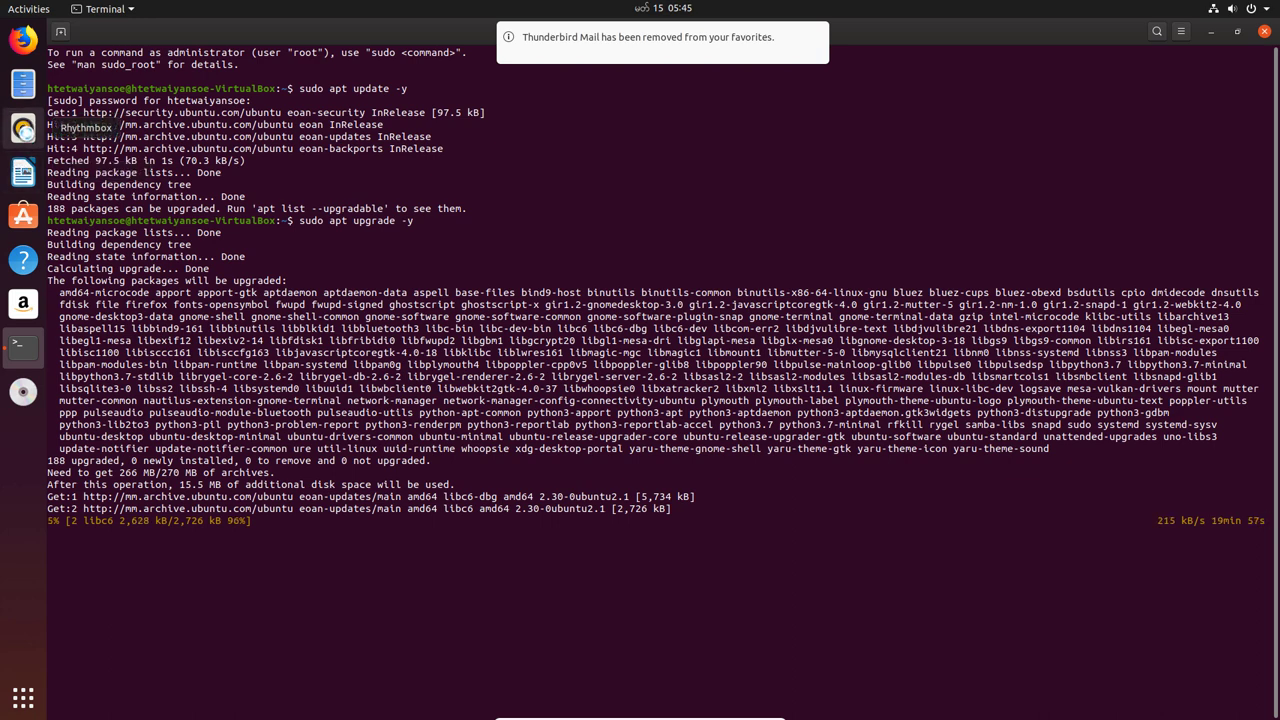
{"action": "right_click", "coordinate": [28, 216]}
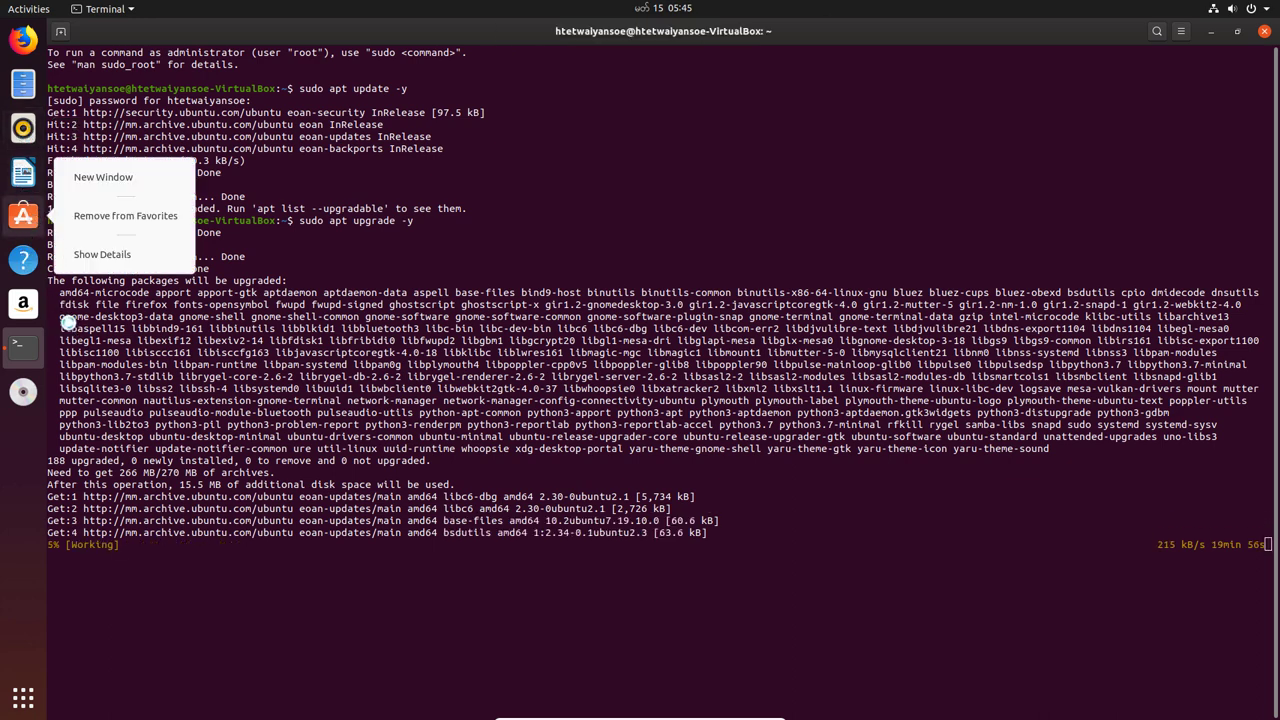
{"action": "left_click", "coordinate": [36, 272]}
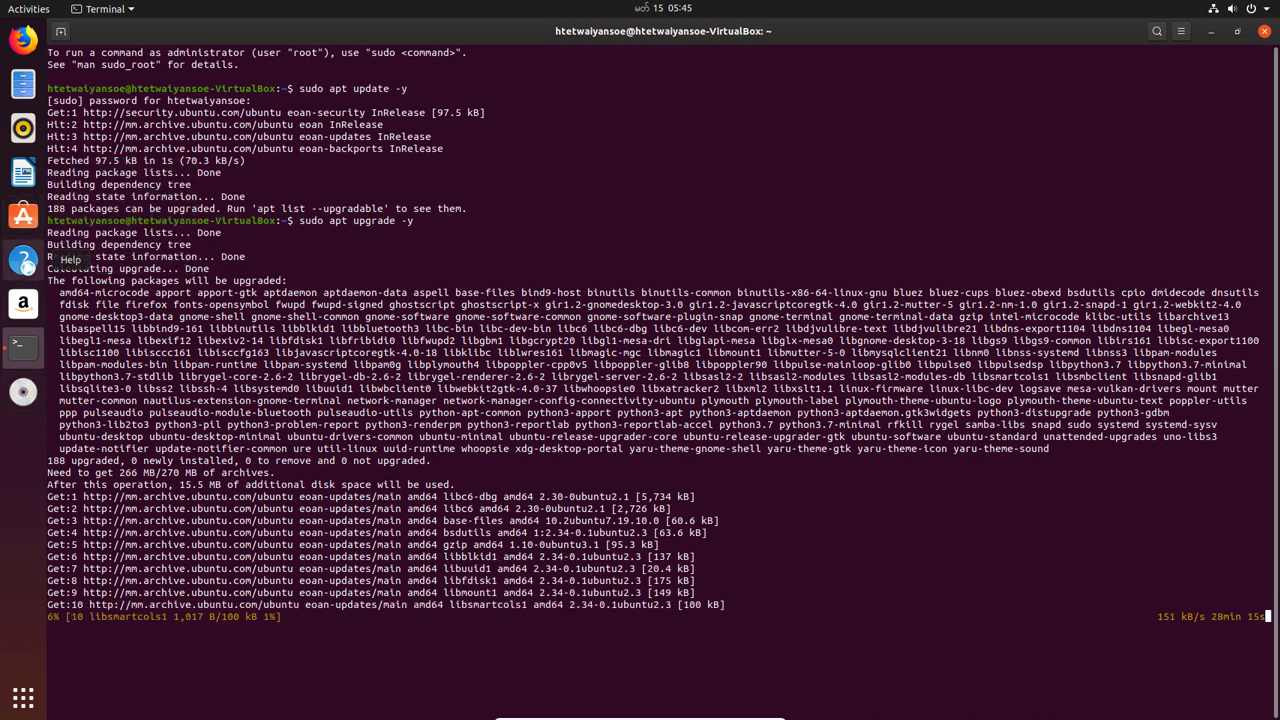
{"action": "right_click", "coordinate": [23, 260]}
{"action": "left_click", "coordinate": [106, 259]}
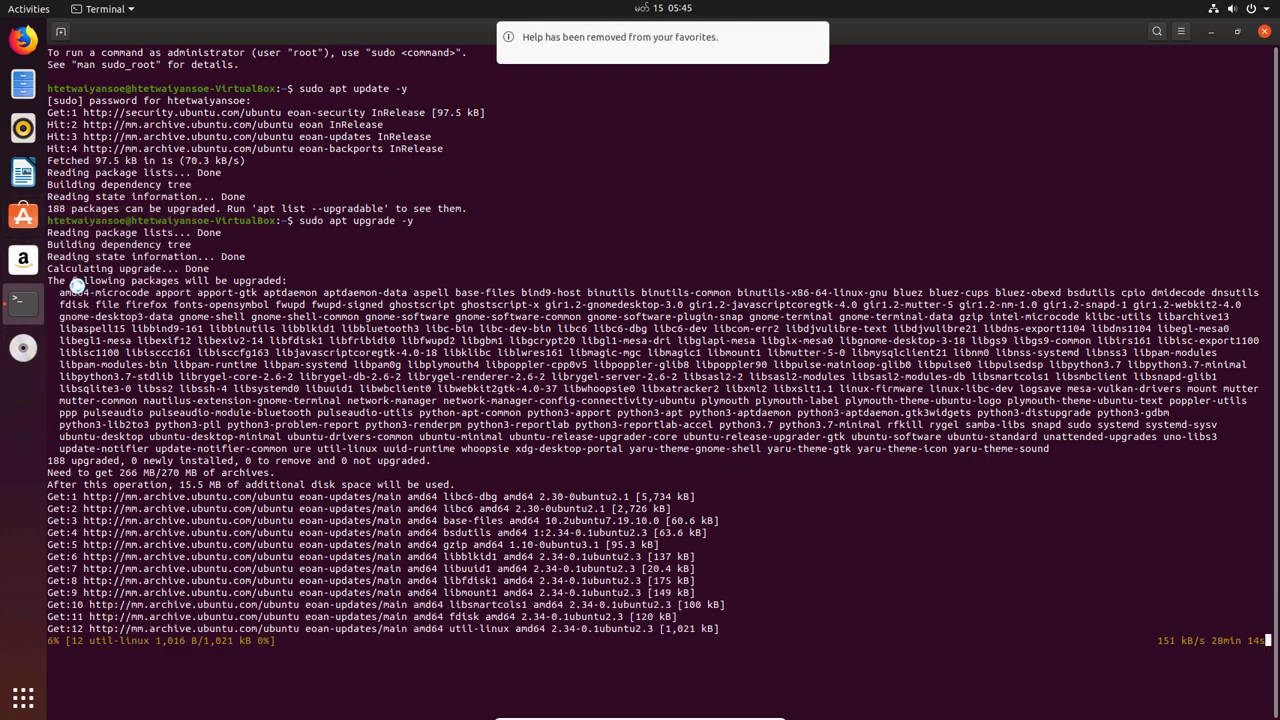
{"action": "right_click", "coordinate": [27, 268]}
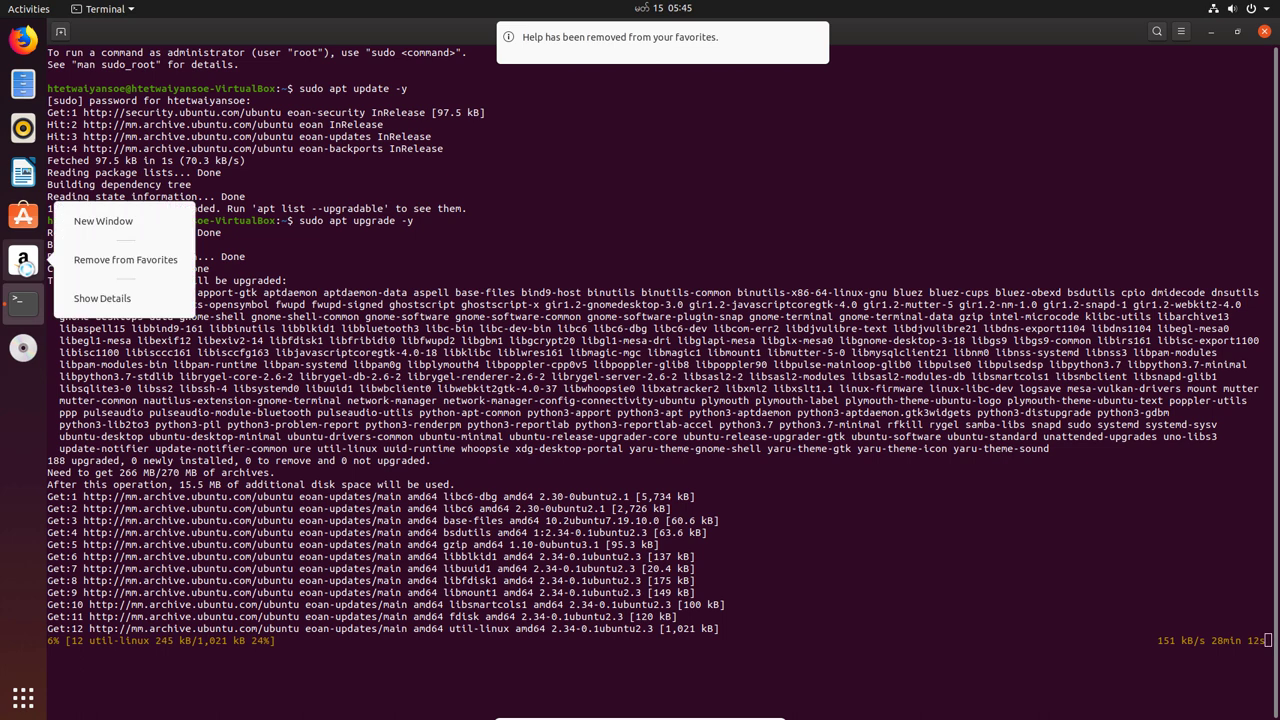
{"action": "left_click", "coordinate": [125, 259]}
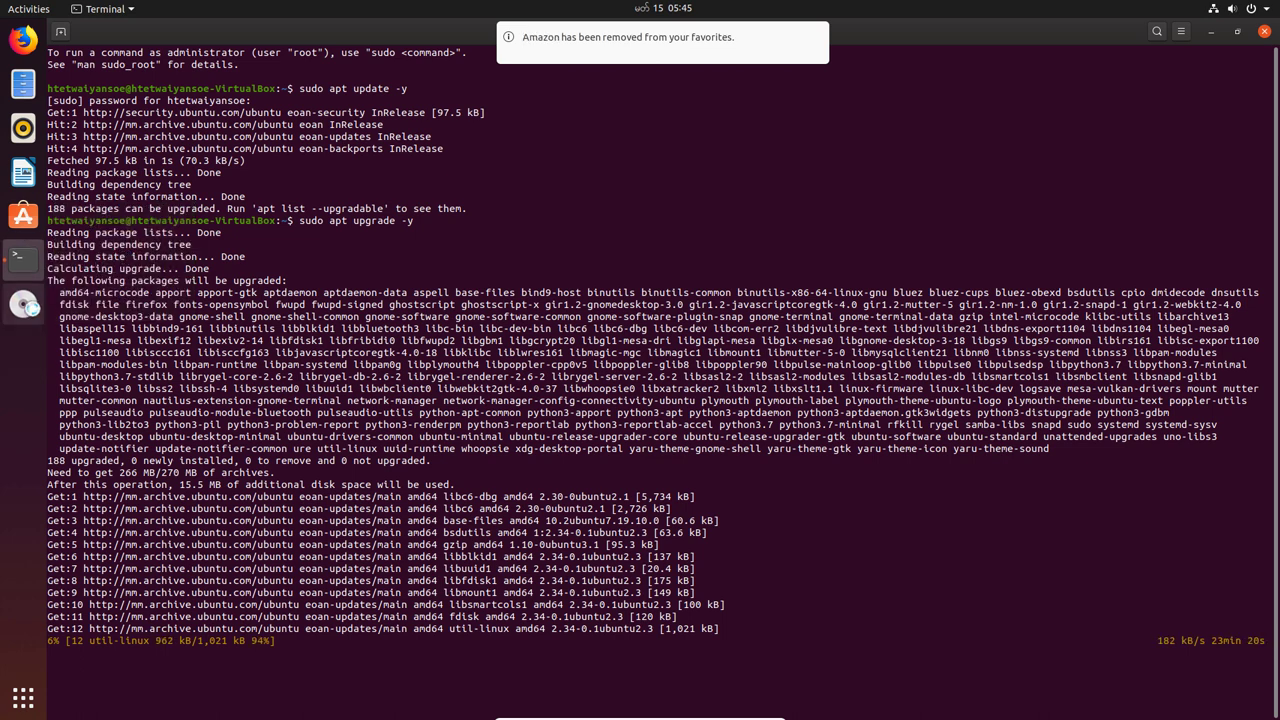
{"action": "right_click", "coordinate": [22, 303]}
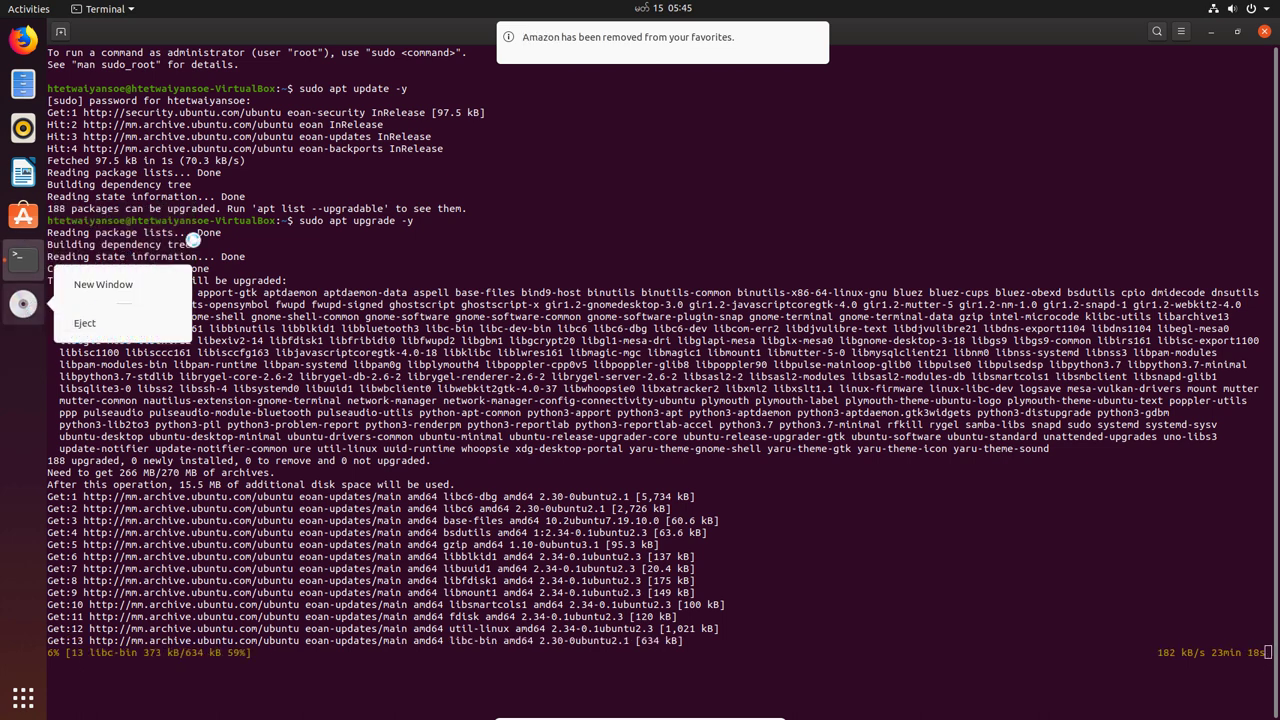
{"action": "left_click", "coordinate": [196, 232]}
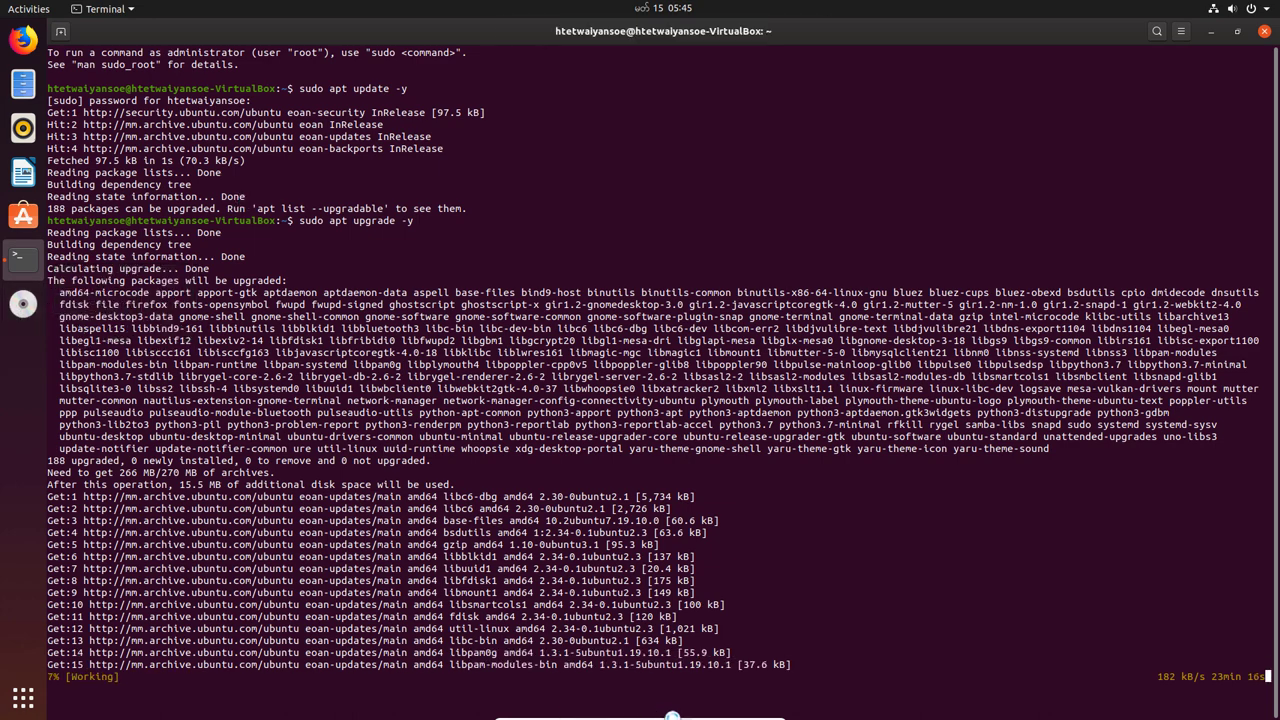
- Minimize the terminal window and show all installed applications
{"action": "mouse_move", "coordinate": [640, 712]}
{"action": "left_click", "coordinate": [587, 712]}
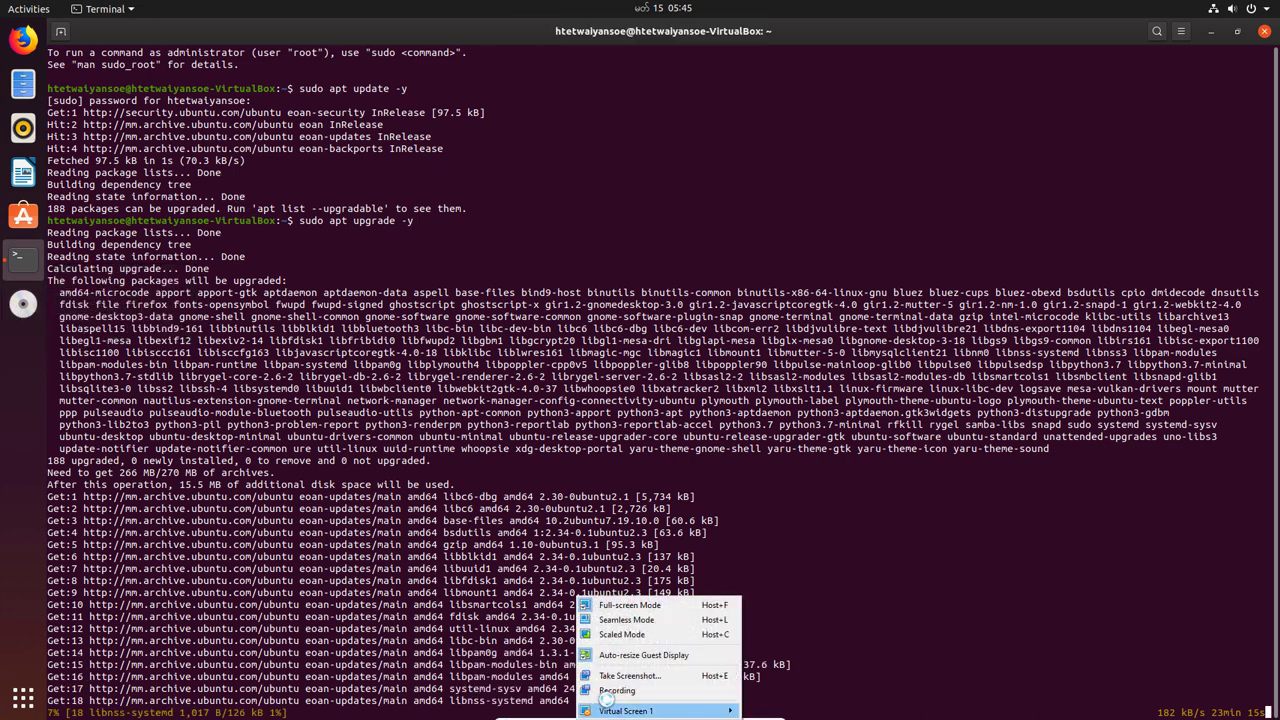
{"action": "left_click", "coordinate": [478, 580]}
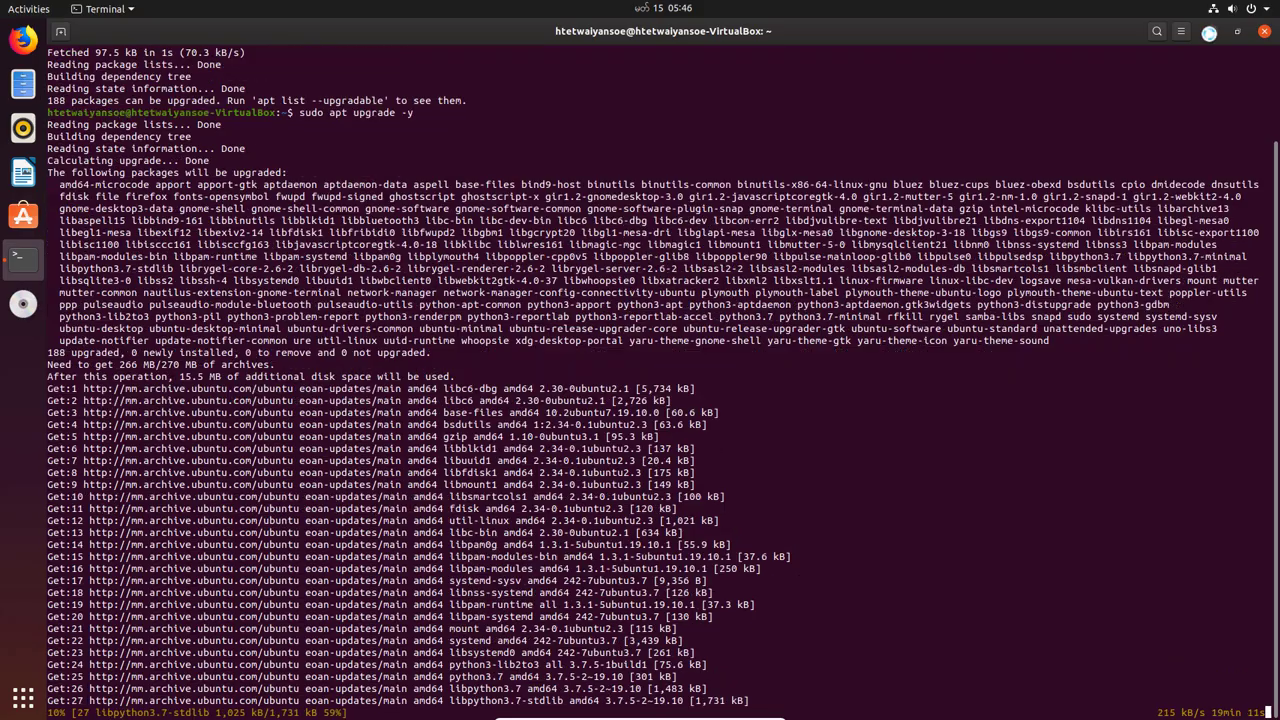
{"action": "left_click", "coordinate": [1211, 31]}
{"action": "left_click", "coordinate": [23, 694]}
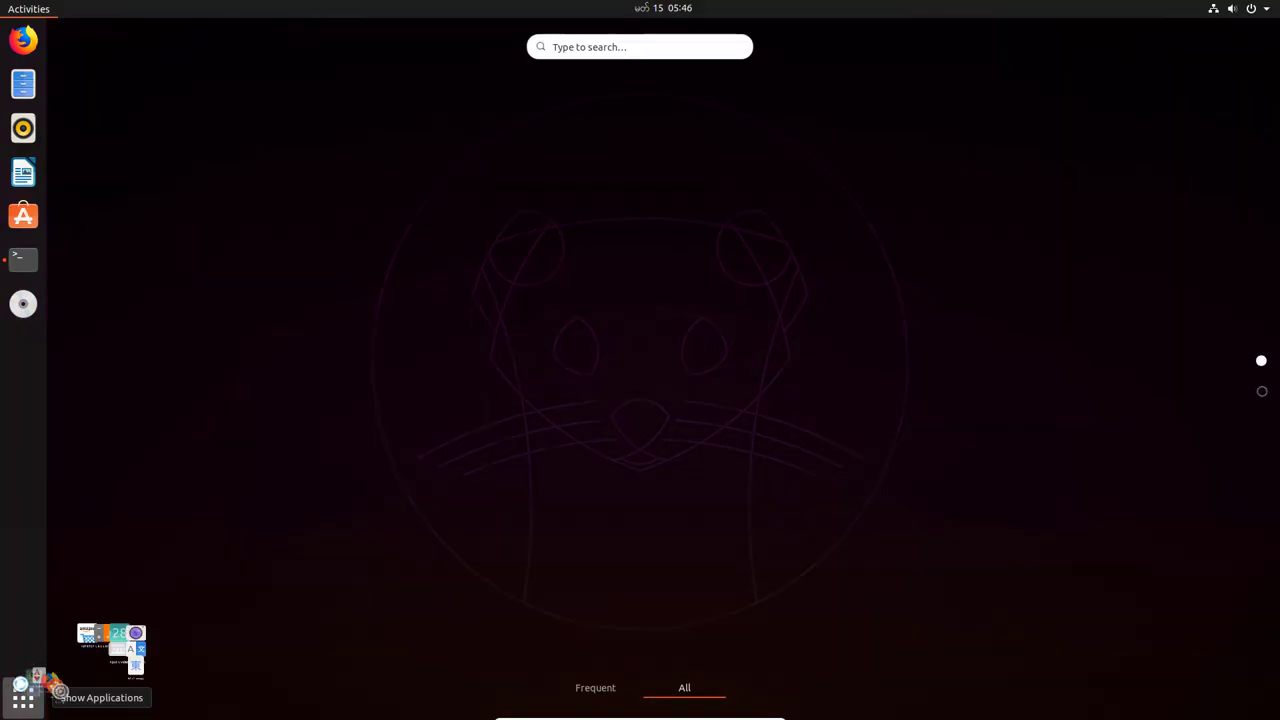
- Search for 'settings' and launch the Settings app
{"action": "scroll", "coordinate": [494, 506], "scroll_direction": "down", "scroll_amount": 5}
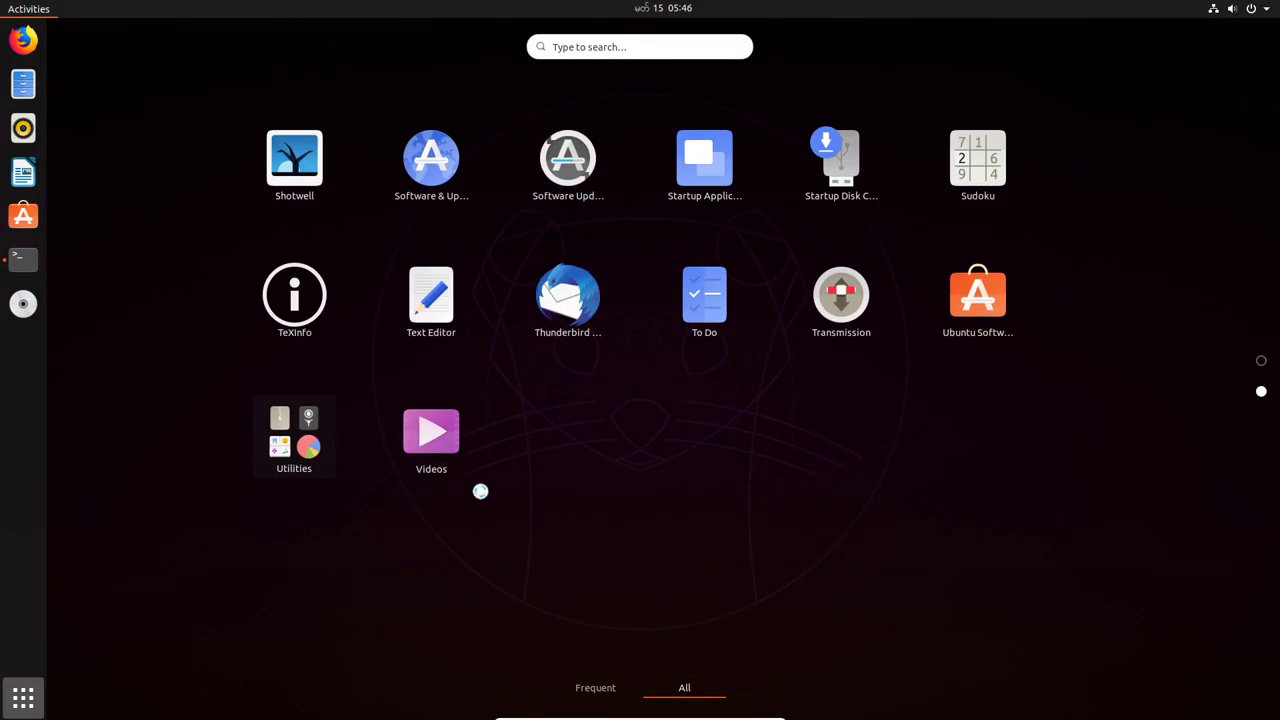
{"action": "scroll", "coordinate": [431, 500], "scroll_direction": "up", "scroll_amount": 3}
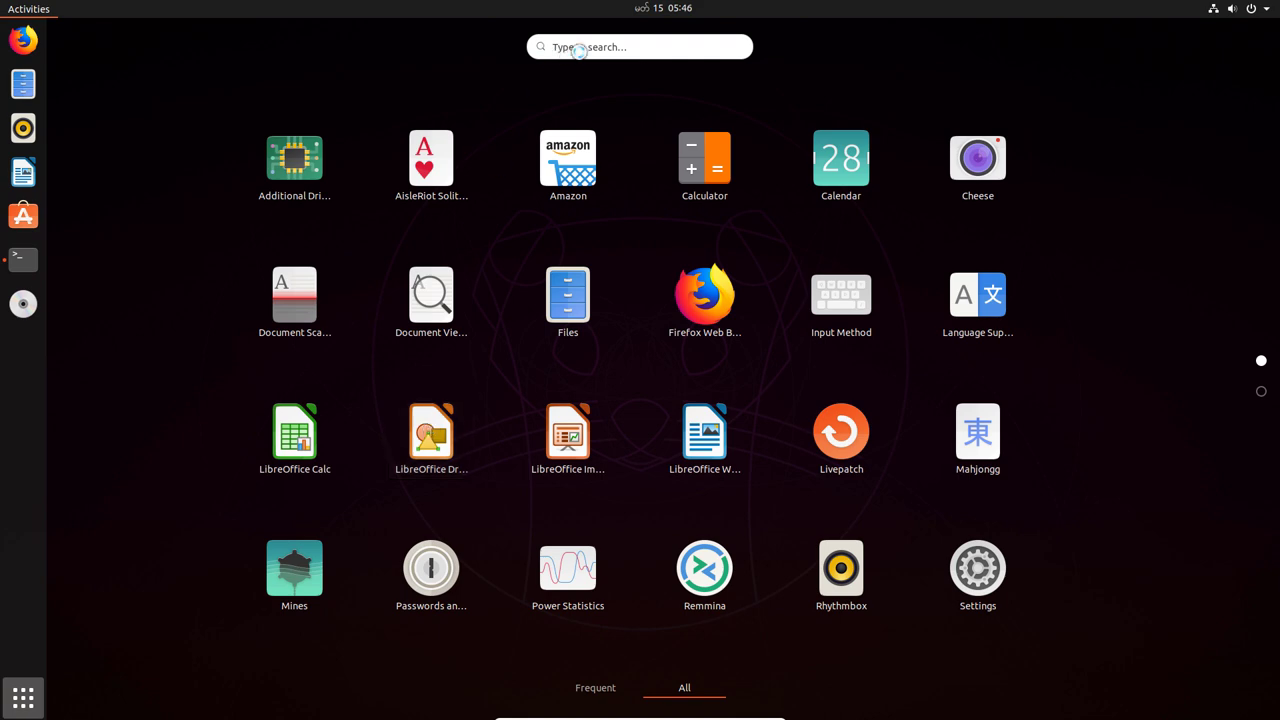
{"action": "left_click", "coordinate": [575, 47]}
{"action": "type", "text": "settings"}
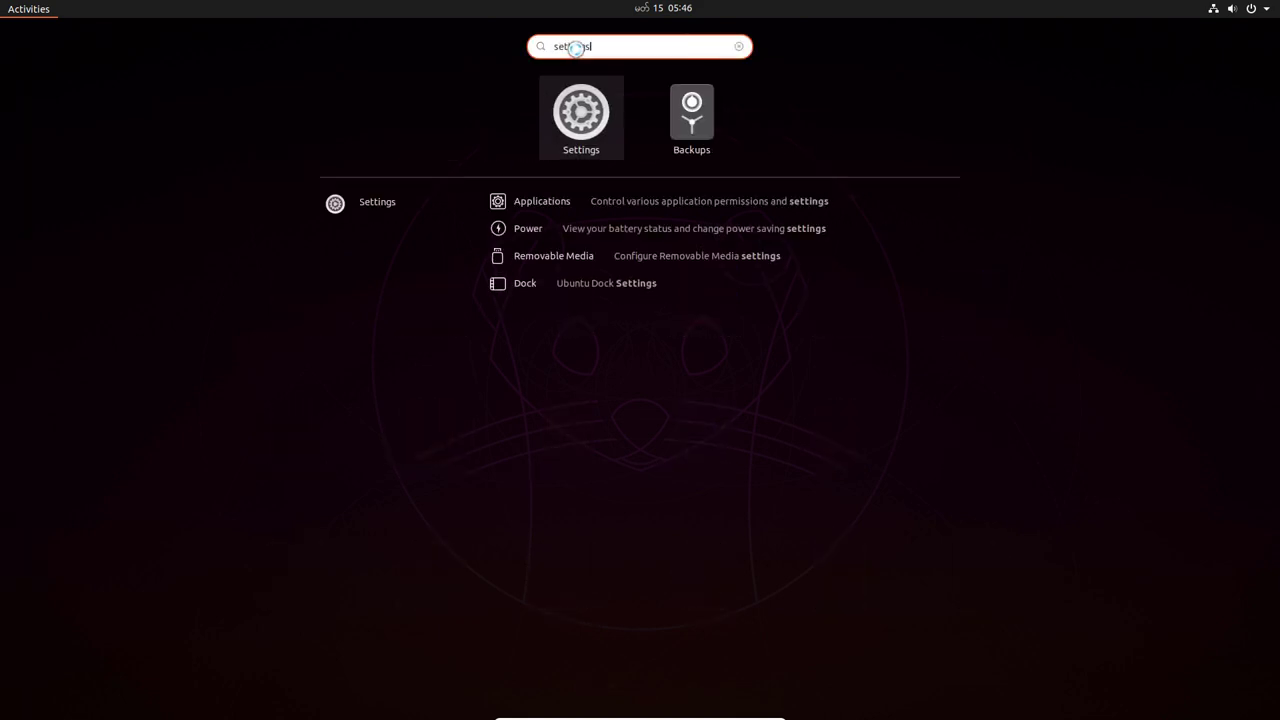
{"action": "left_click", "coordinate": [588, 110]}
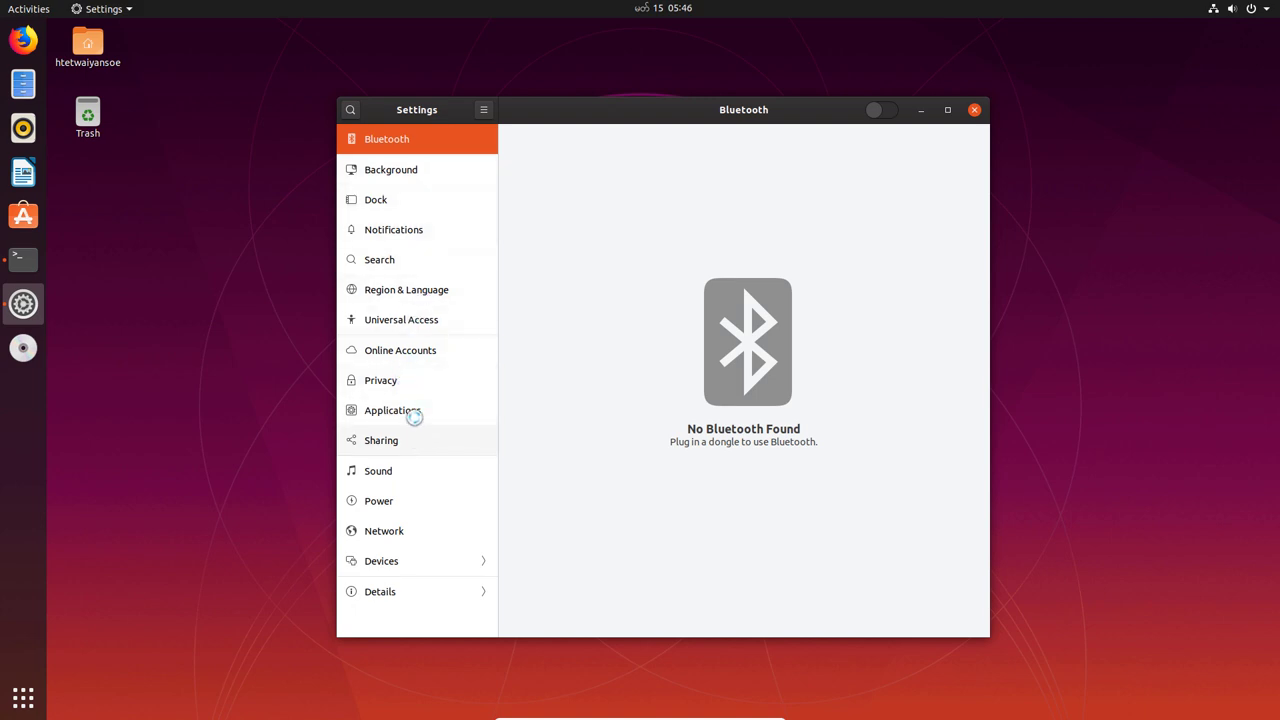
- Set dock icon size to 36, try bottom and right positions, and keep it left
{"action": "left_click", "coordinate": [397, 200]}
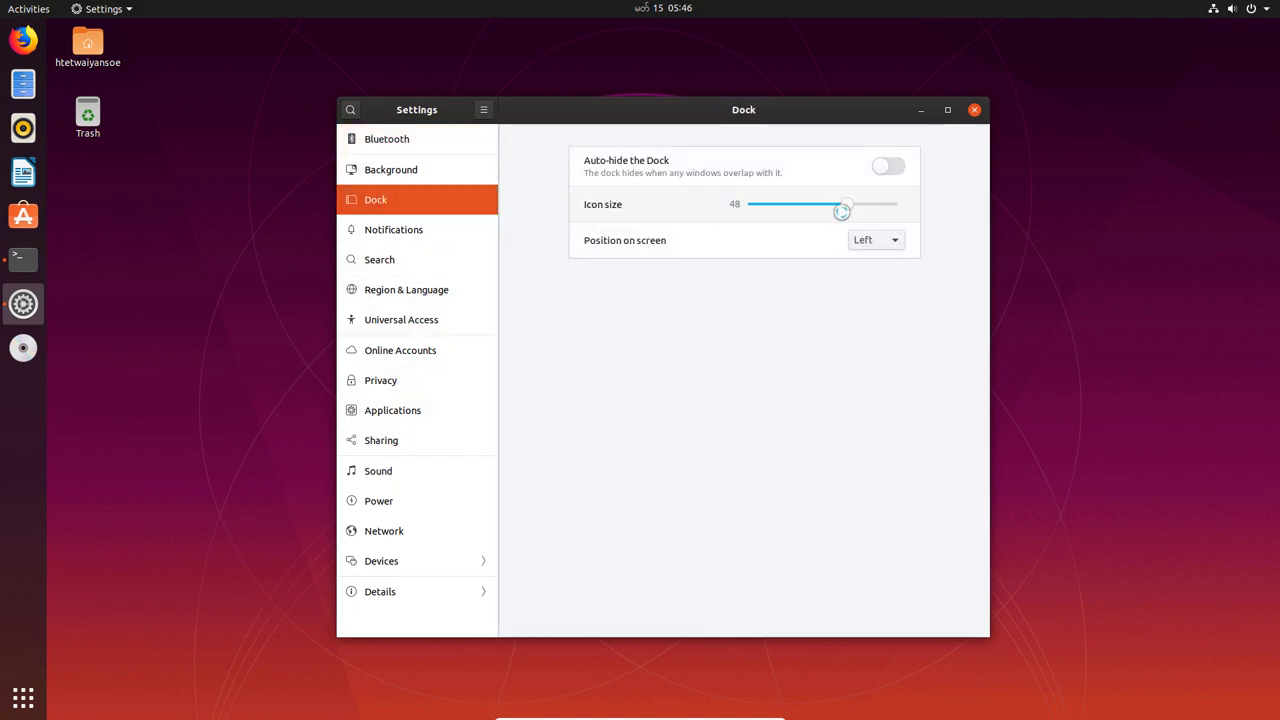
{"action": "left_click_drag", "start_coordinate": [841, 207], "coordinate": [814, 205]}
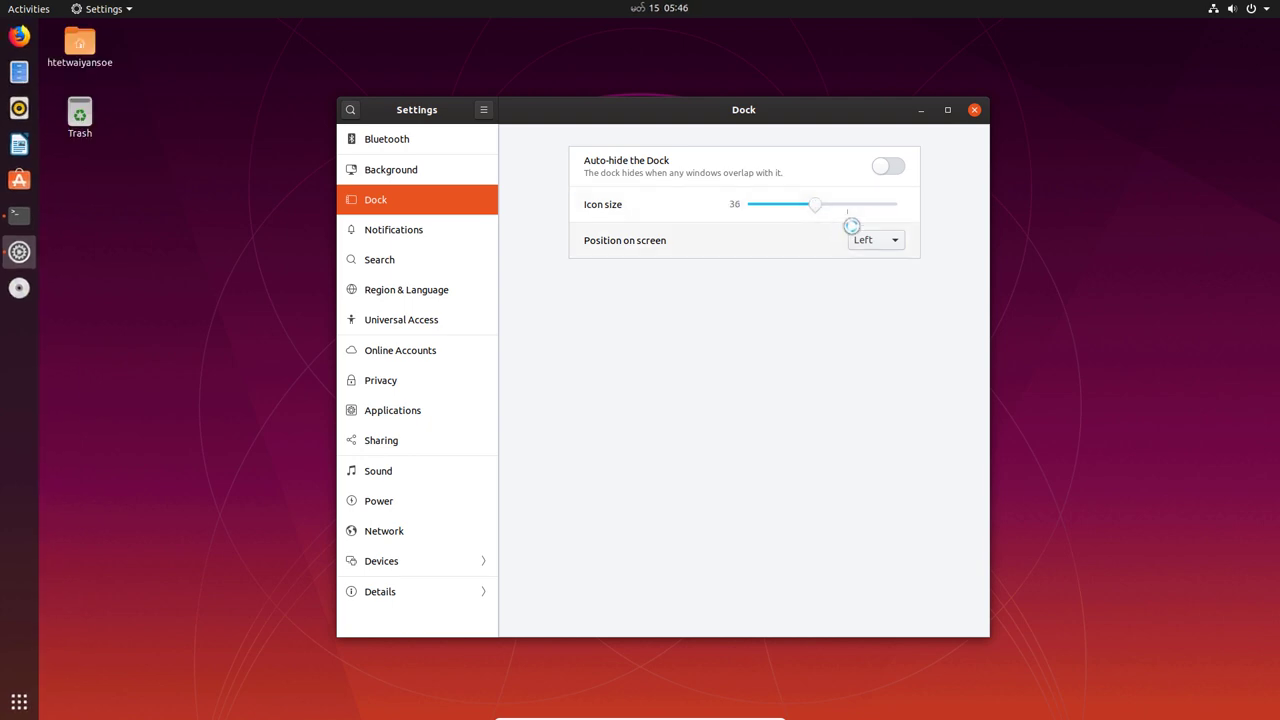
{"action": "left_click", "coordinate": [876, 240]}
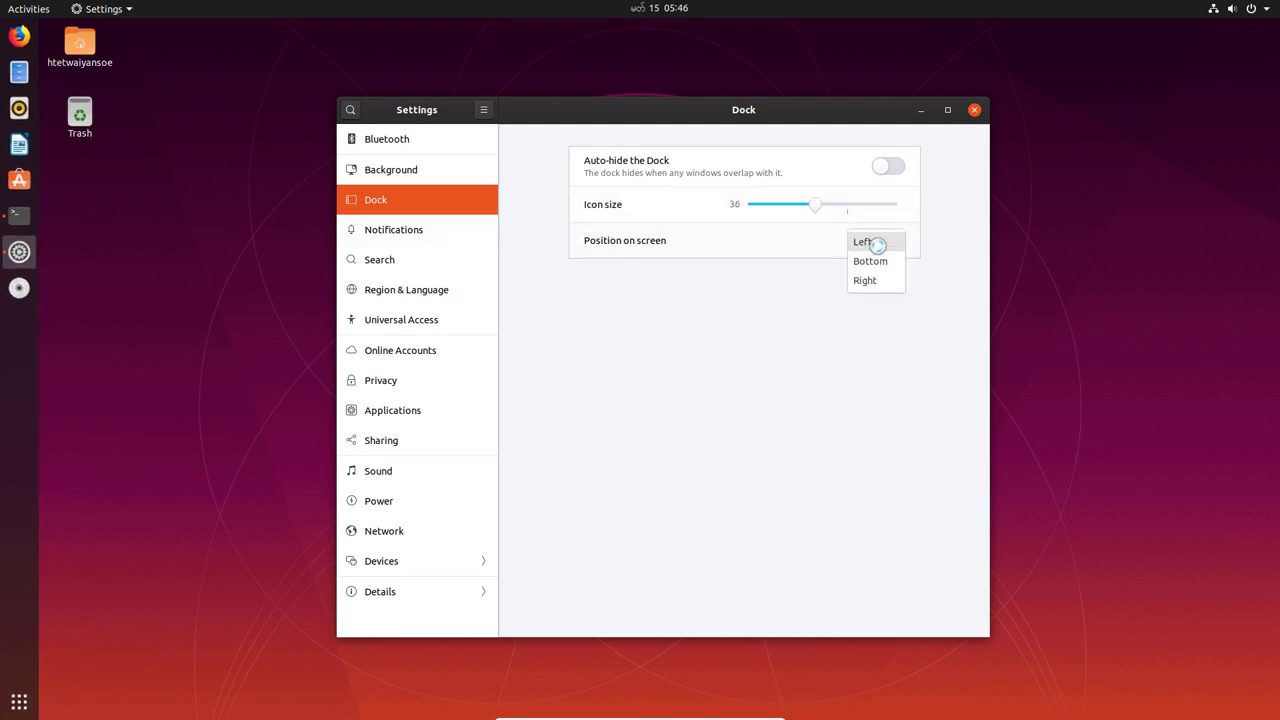
{"action": "left_click", "coordinate": [872, 260]}
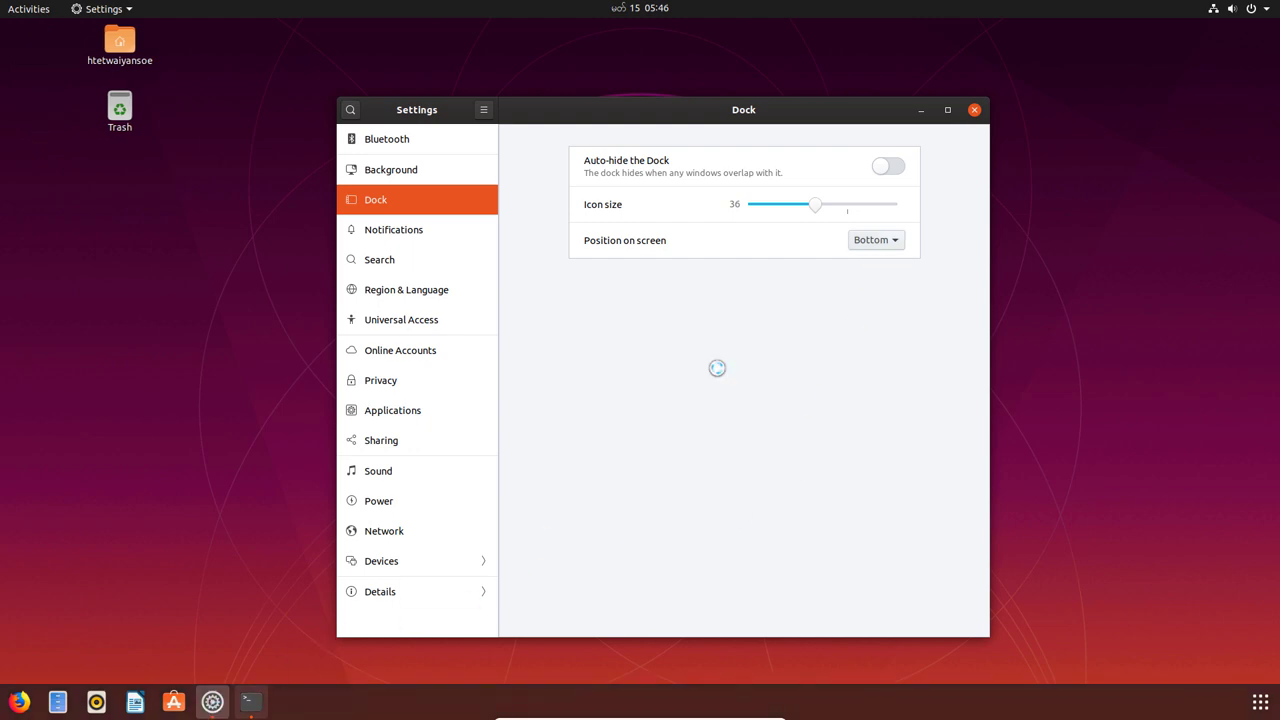
{"action": "left_click", "coordinate": [880, 241]}
{"action": "left_click", "coordinate": [870, 262]}
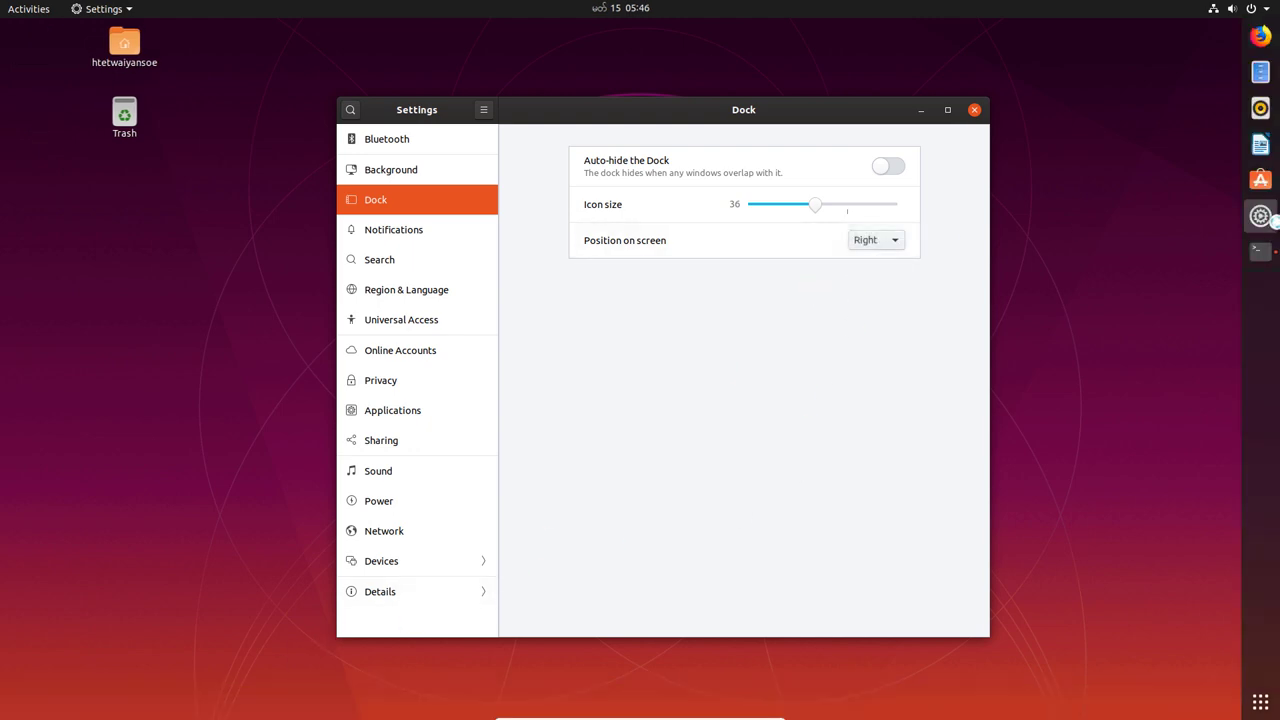
{"action": "left_click", "coordinate": [870, 241]}
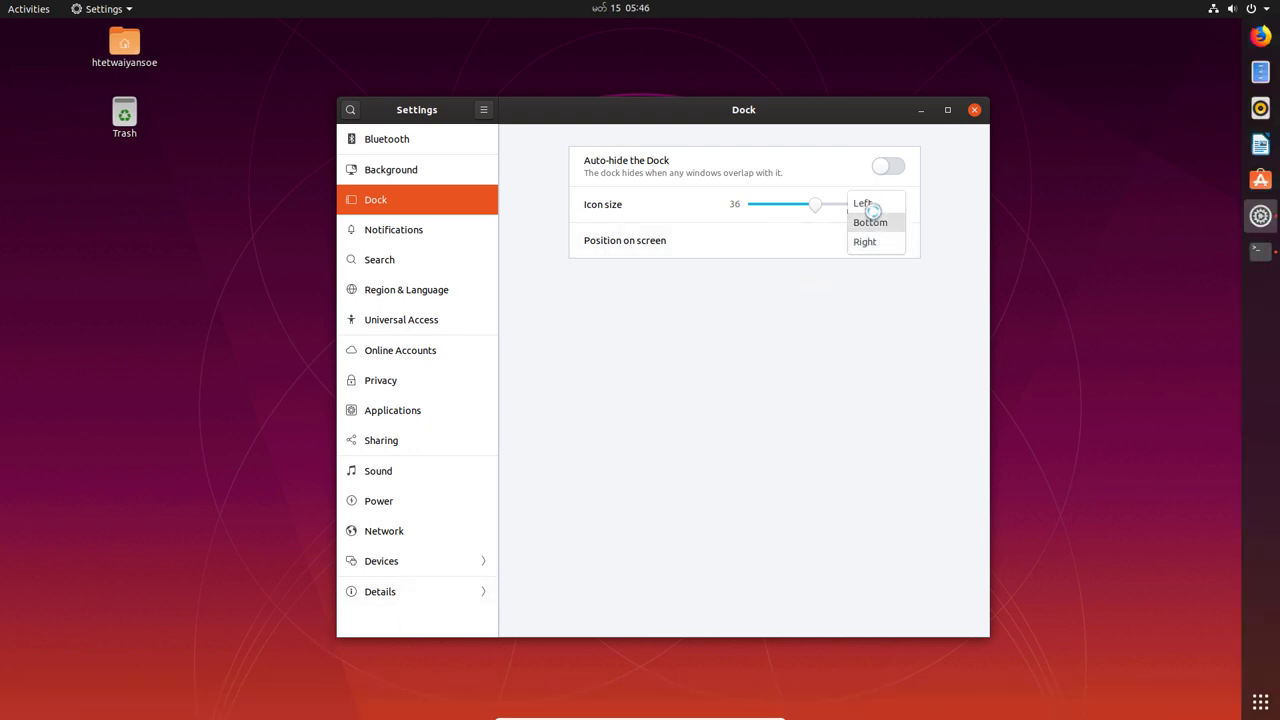
{"action": "left_click", "coordinate": [862, 204]}
{"action": "left_click", "coordinate": [426, 230]}
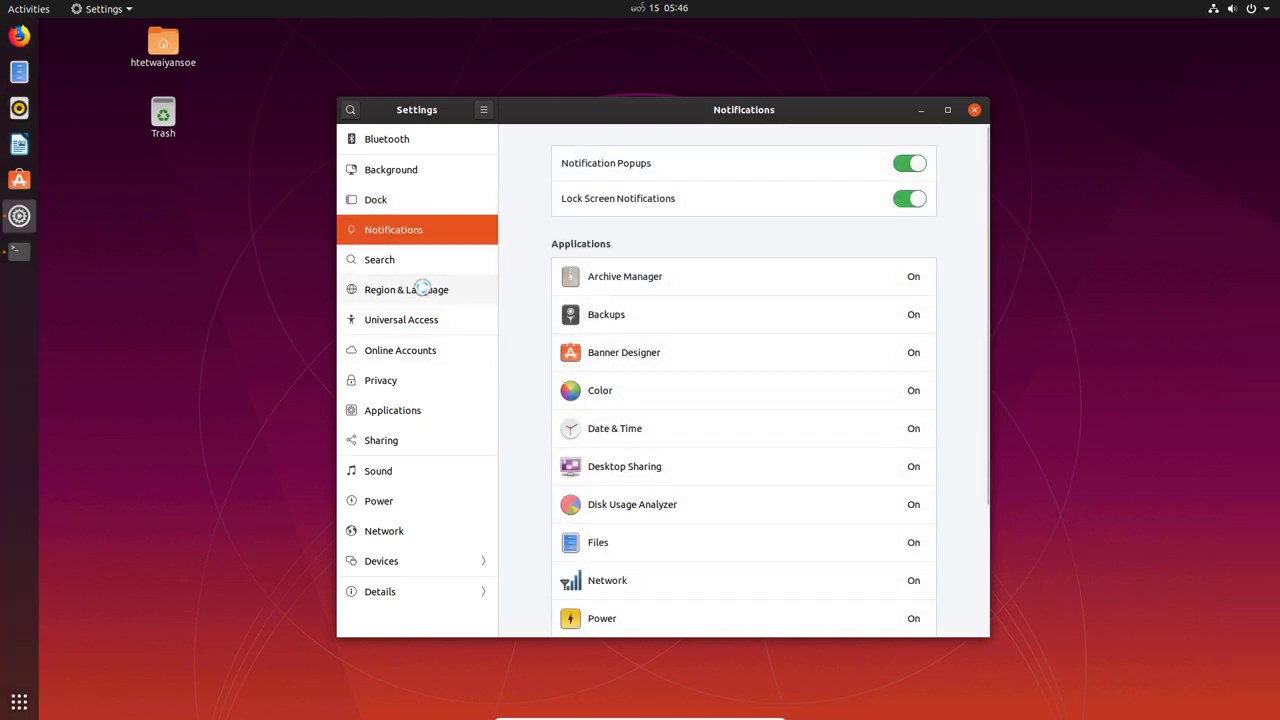
- Change Region & Language Formats to United States and close the calendar popup
{"action": "left_click", "coordinate": [428, 288]}
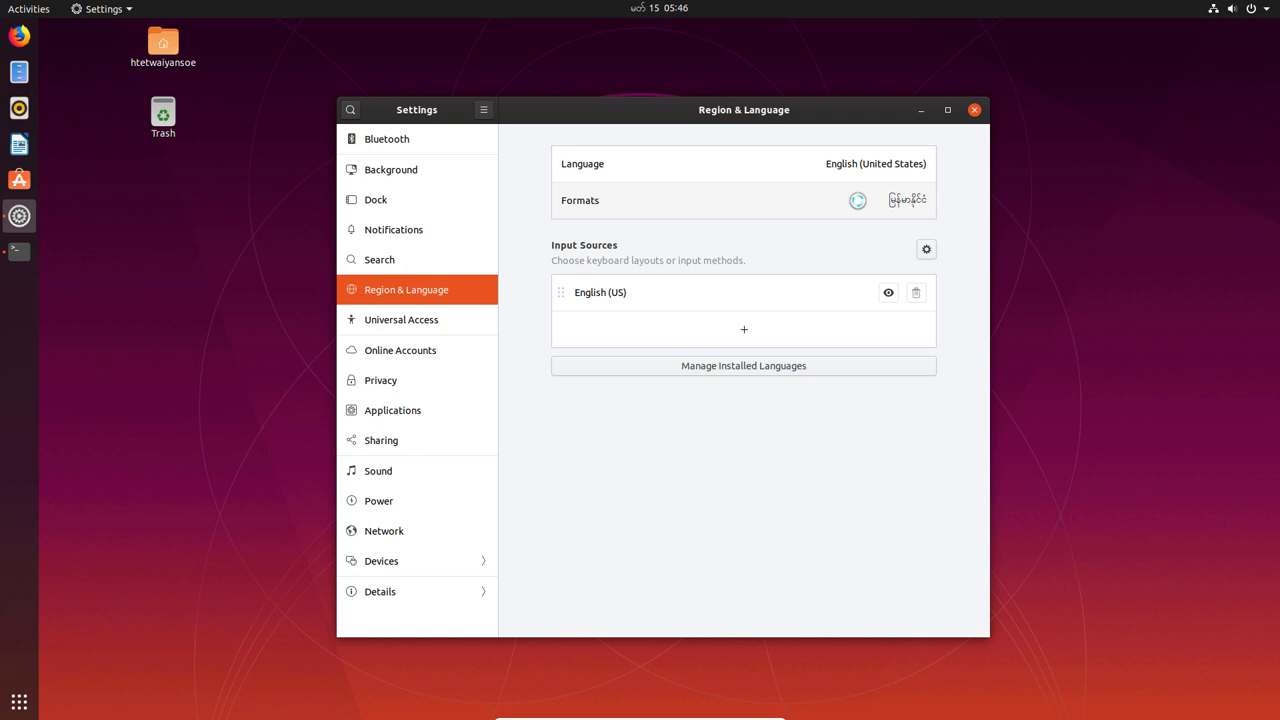
{"action": "left_click", "coordinate": [600, 201]}
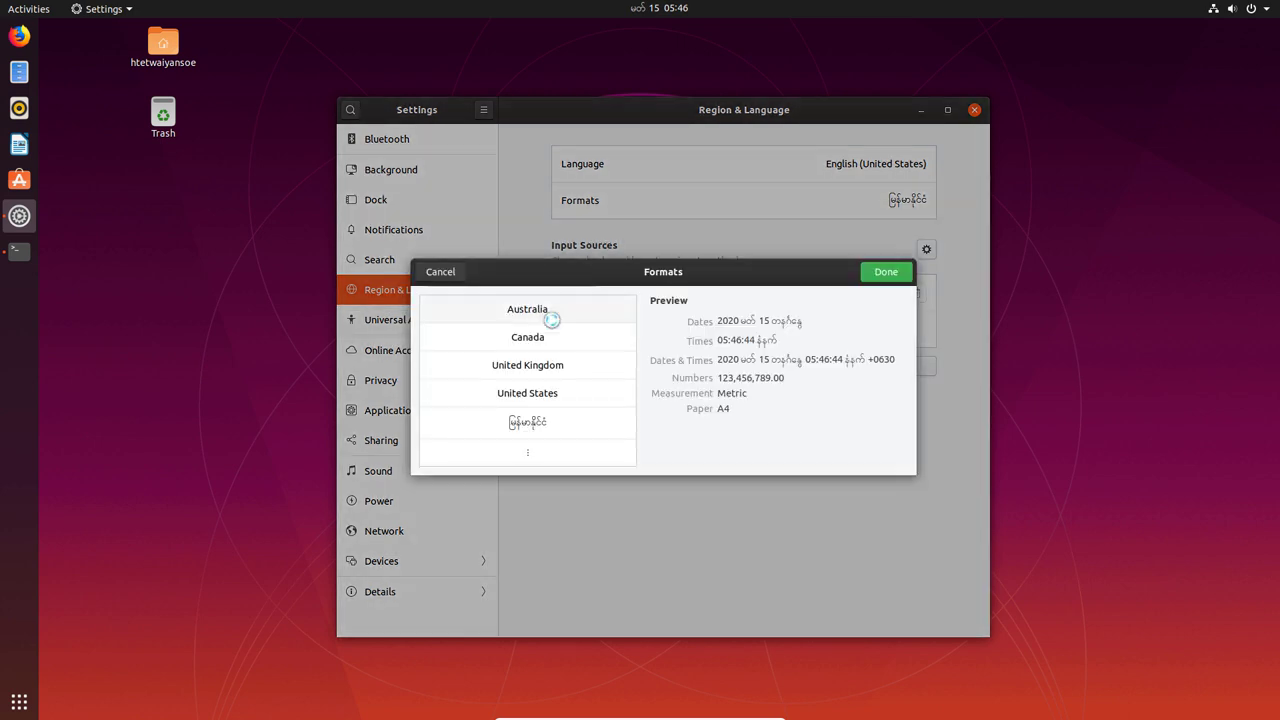
{"action": "left_click", "coordinate": [550, 393]}
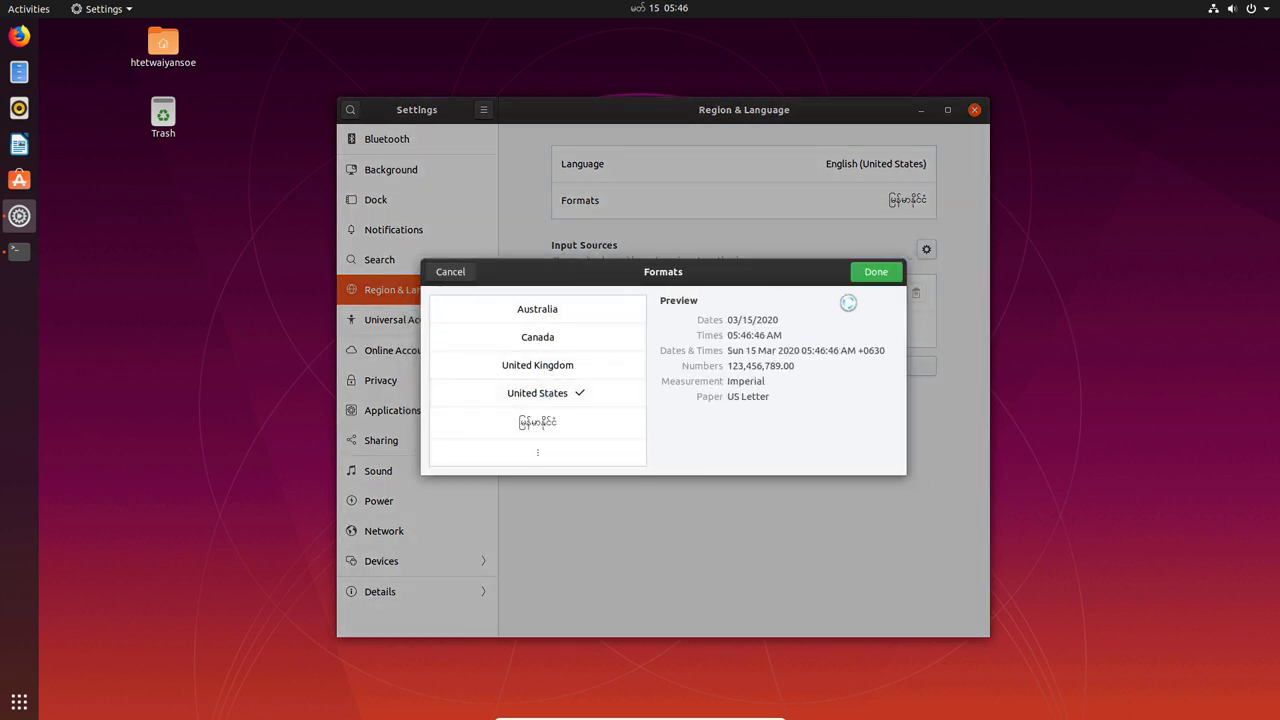
{"action": "left_click", "coordinate": [885, 277]}
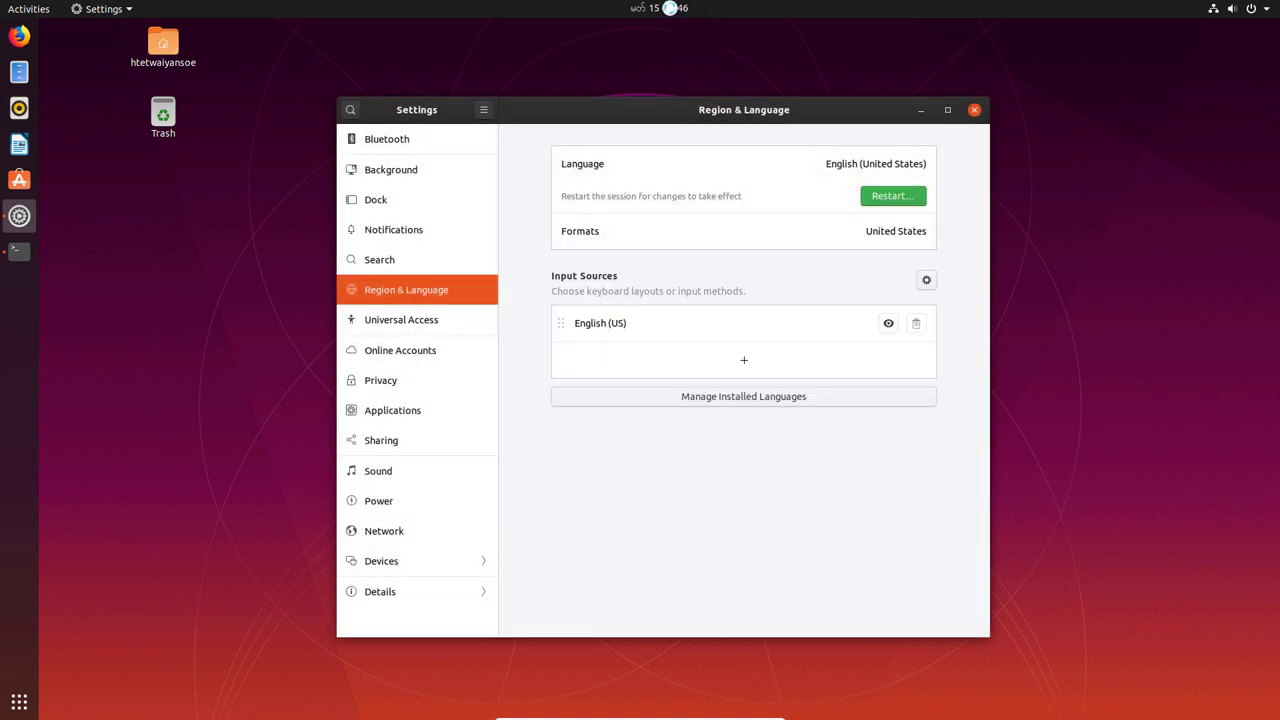
{"action": "left_click", "coordinate": [669, 8]}
{"action": "left_click", "coordinate": [669, 8]}
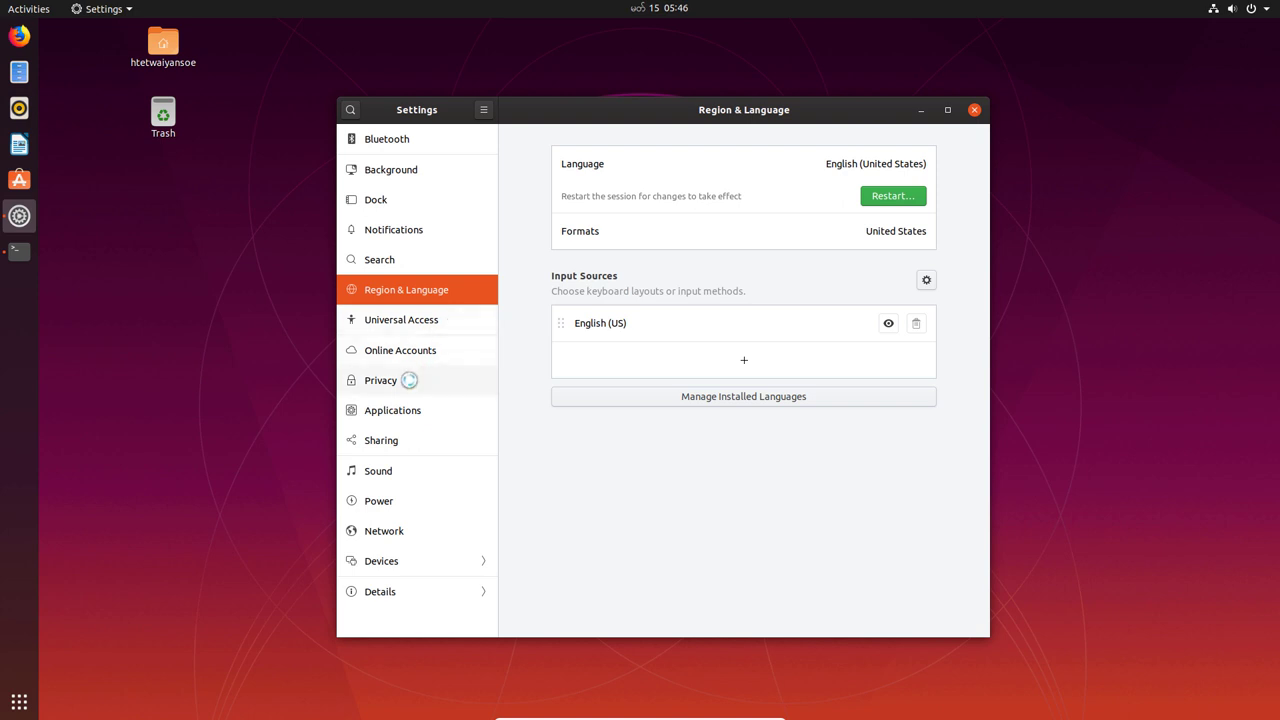
- Browse the Applications, Sharing, Sound, Power and Network settings panels
{"action": "left_click", "coordinate": [414, 413]}
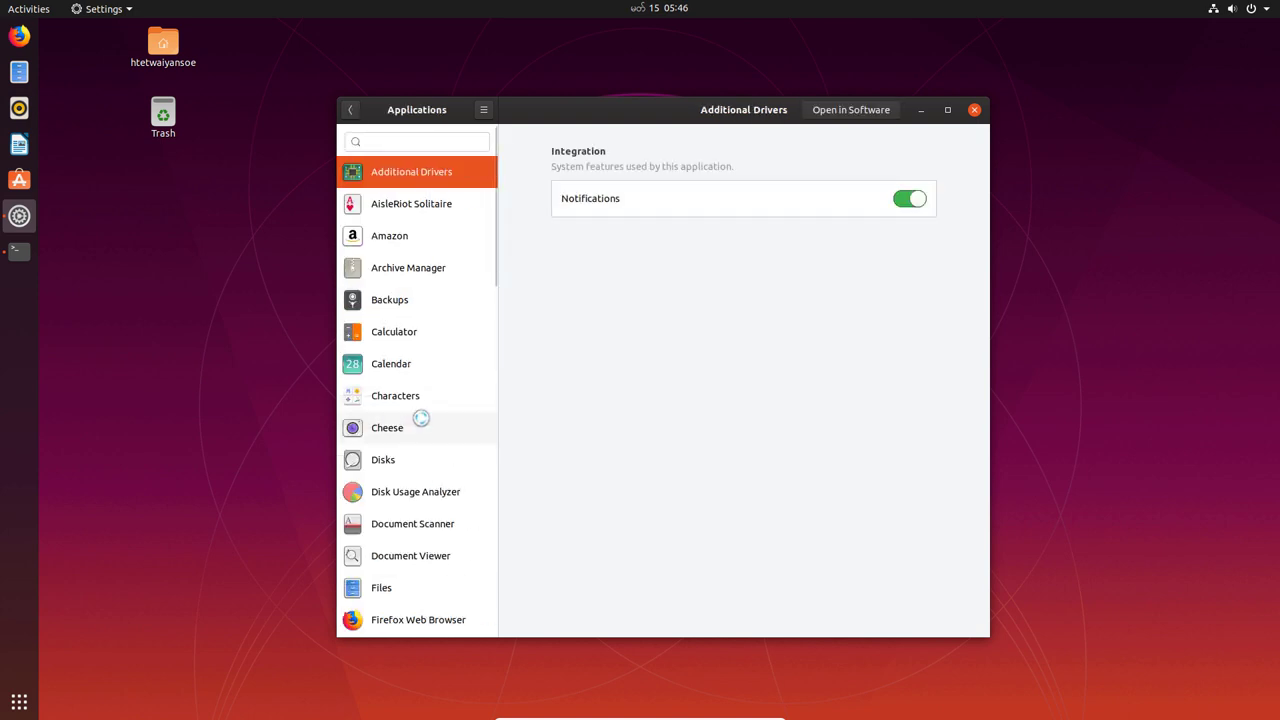
{"action": "left_click", "coordinate": [350, 110]}
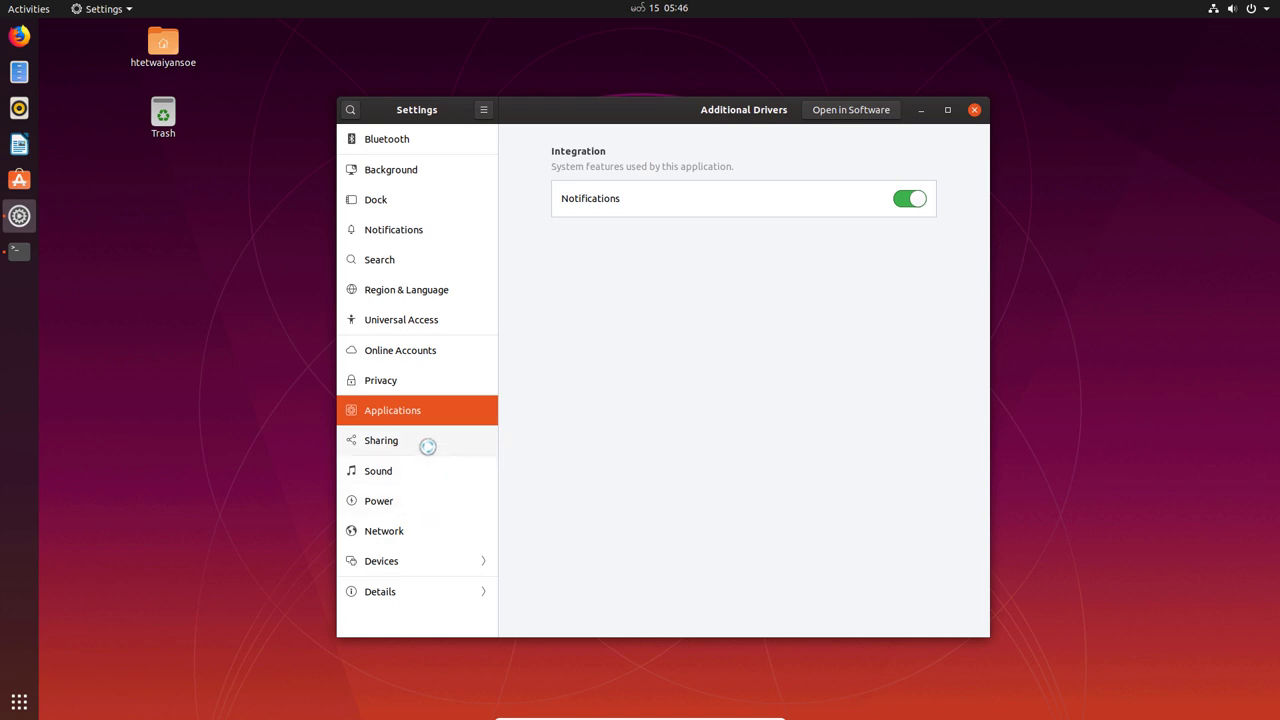
{"action": "left_click", "coordinate": [426, 446]}
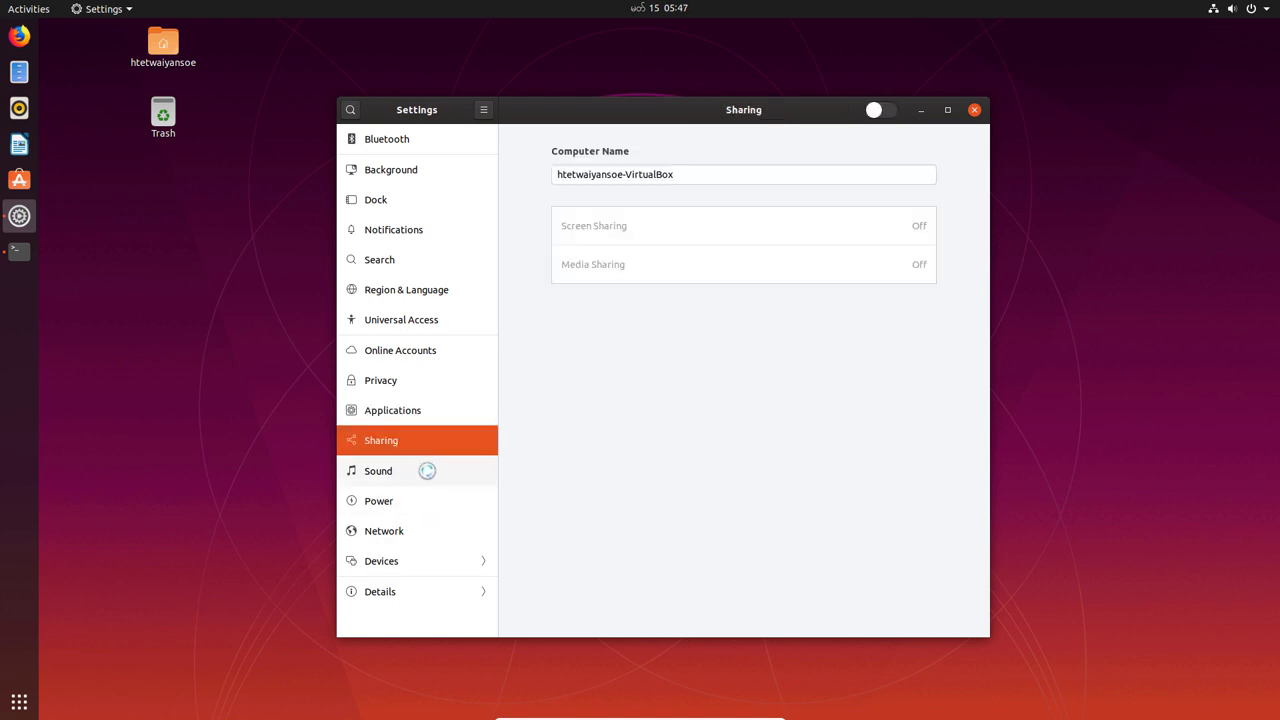
{"action": "left_click", "coordinate": [405, 474]}
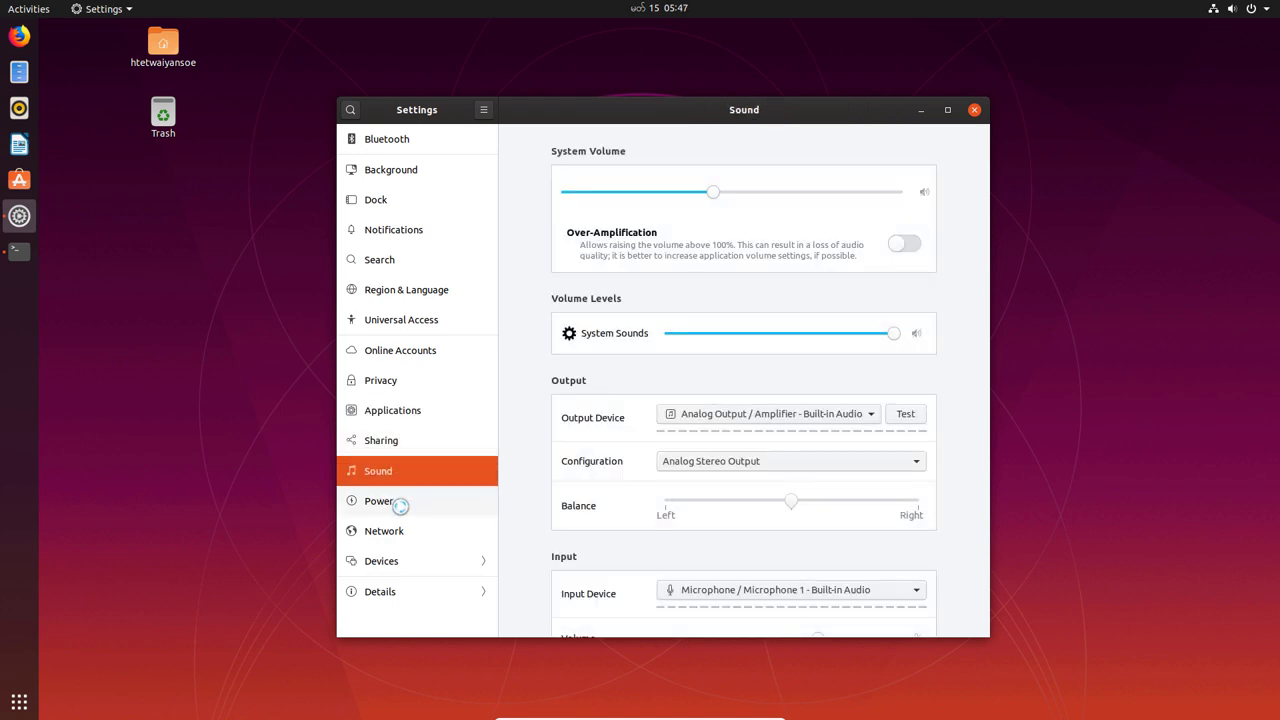
{"action": "left_click", "coordinate": [400, 503]}
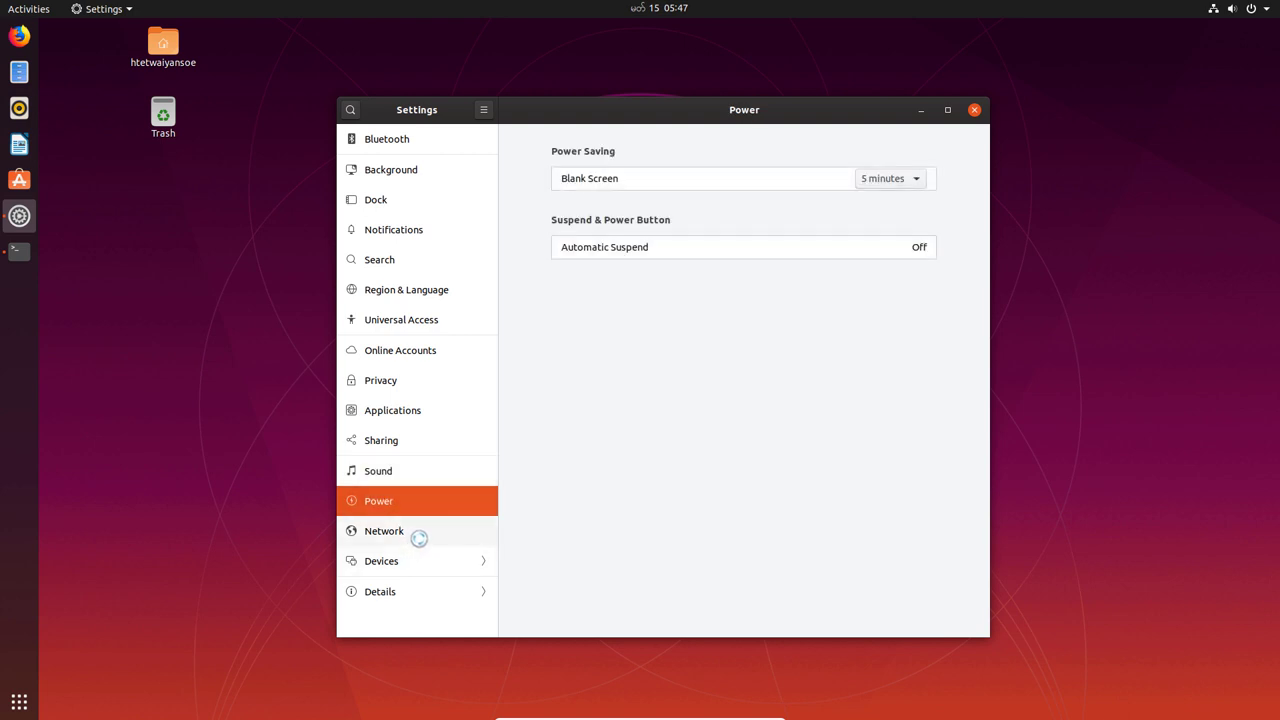
{"action": "left_click", "coordinate": [418, 536]}
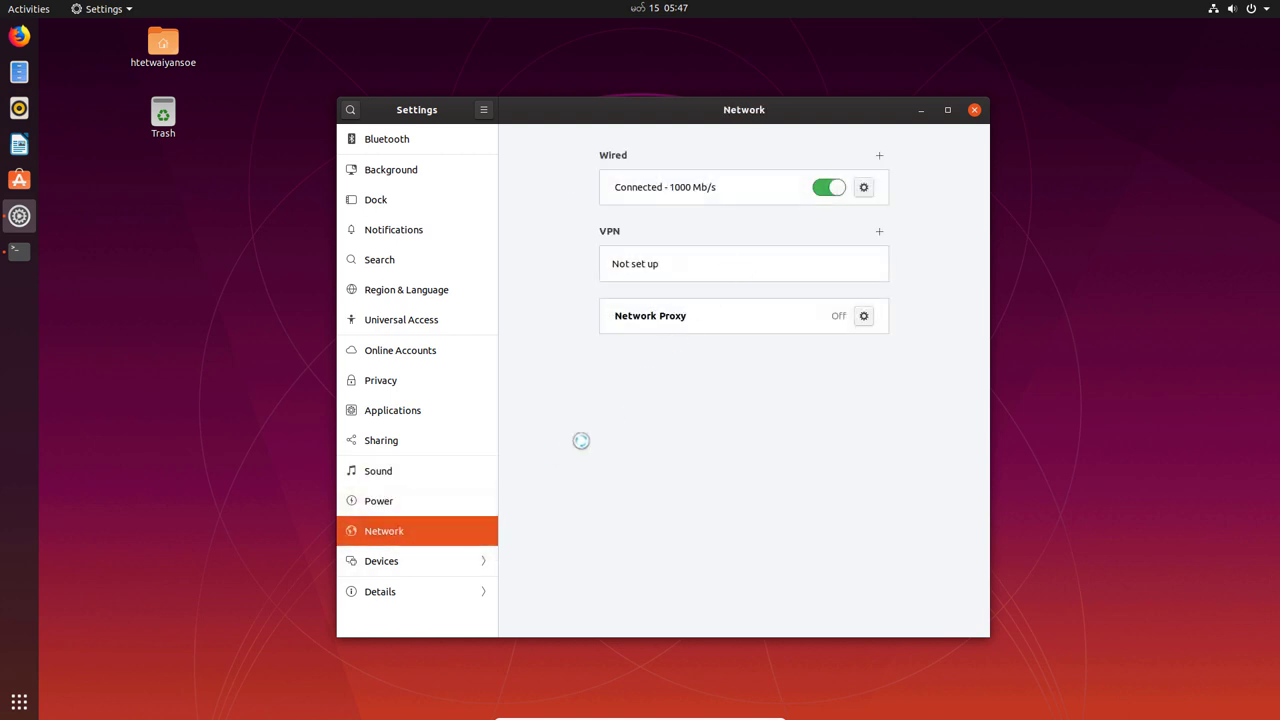
- View Keyboard Shortcuts, Mouse & Touchpad, Background and Bluetooth, ending on Online Accounts
{"action": "left_click", "coordinate": [413, 563]}
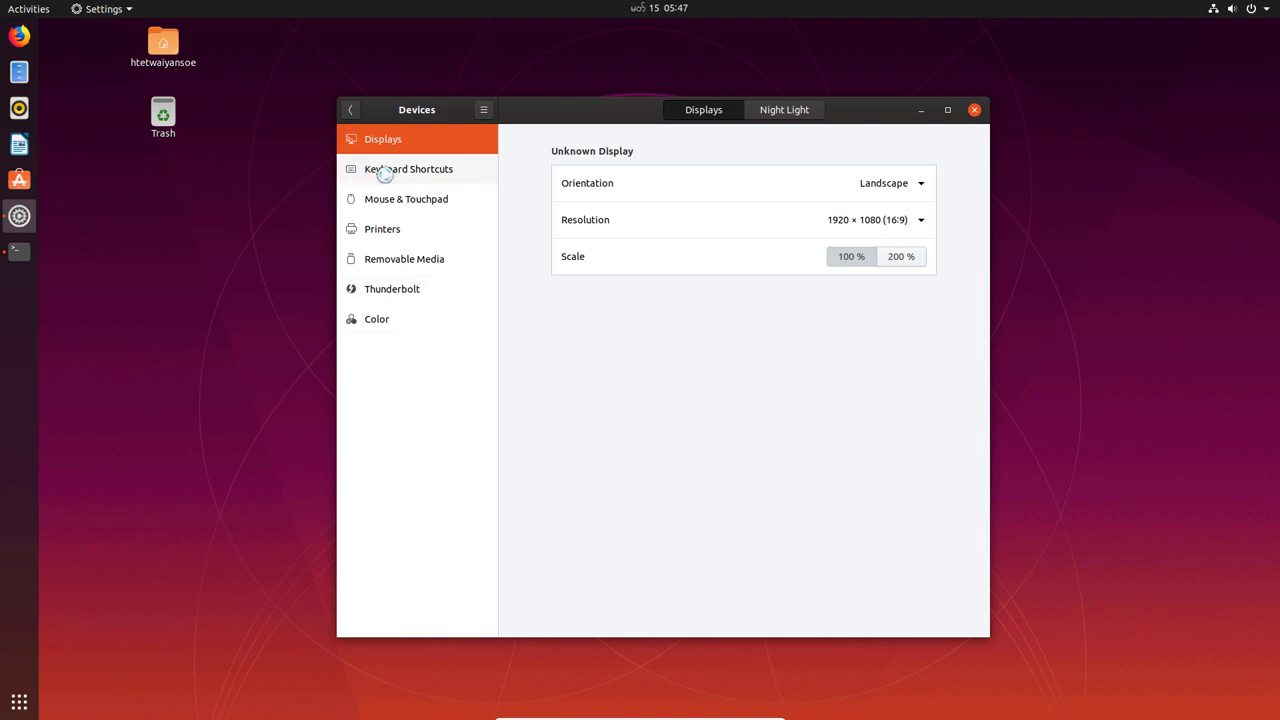
{"action": "left_click", "coordinate": [434, 176]}
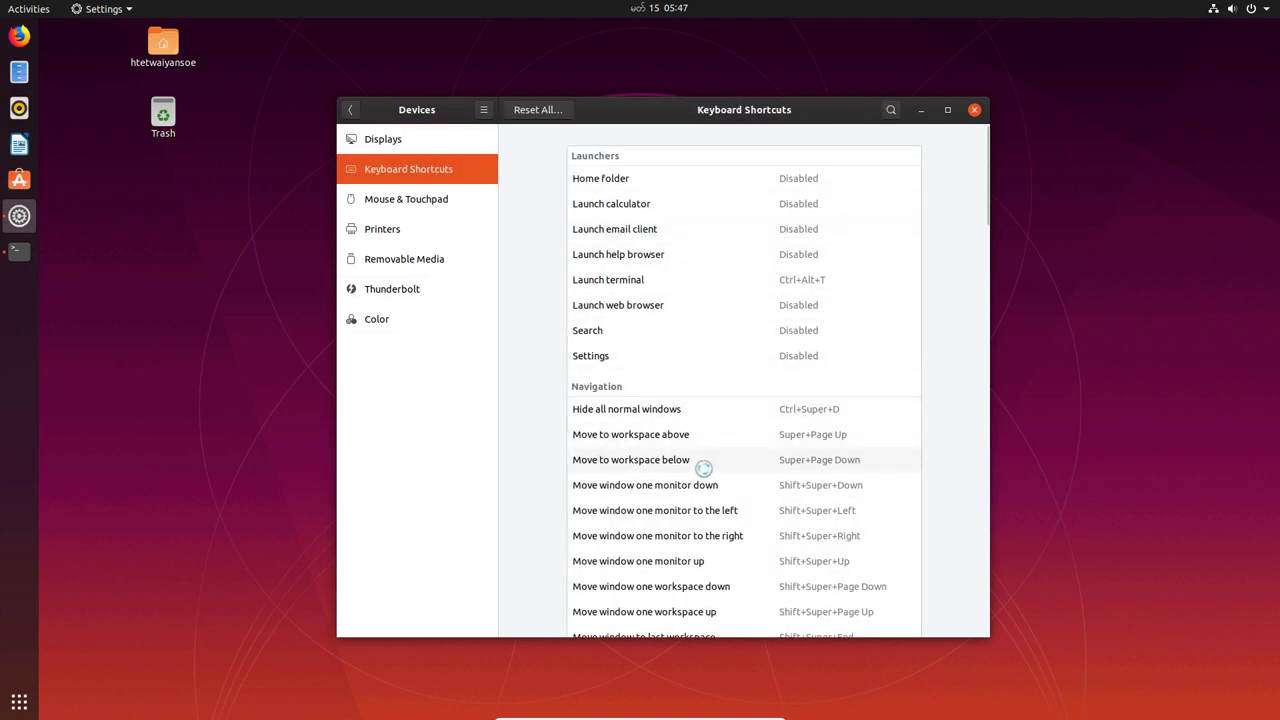
{"action": "left_click", "coordinate": [434, 200]}
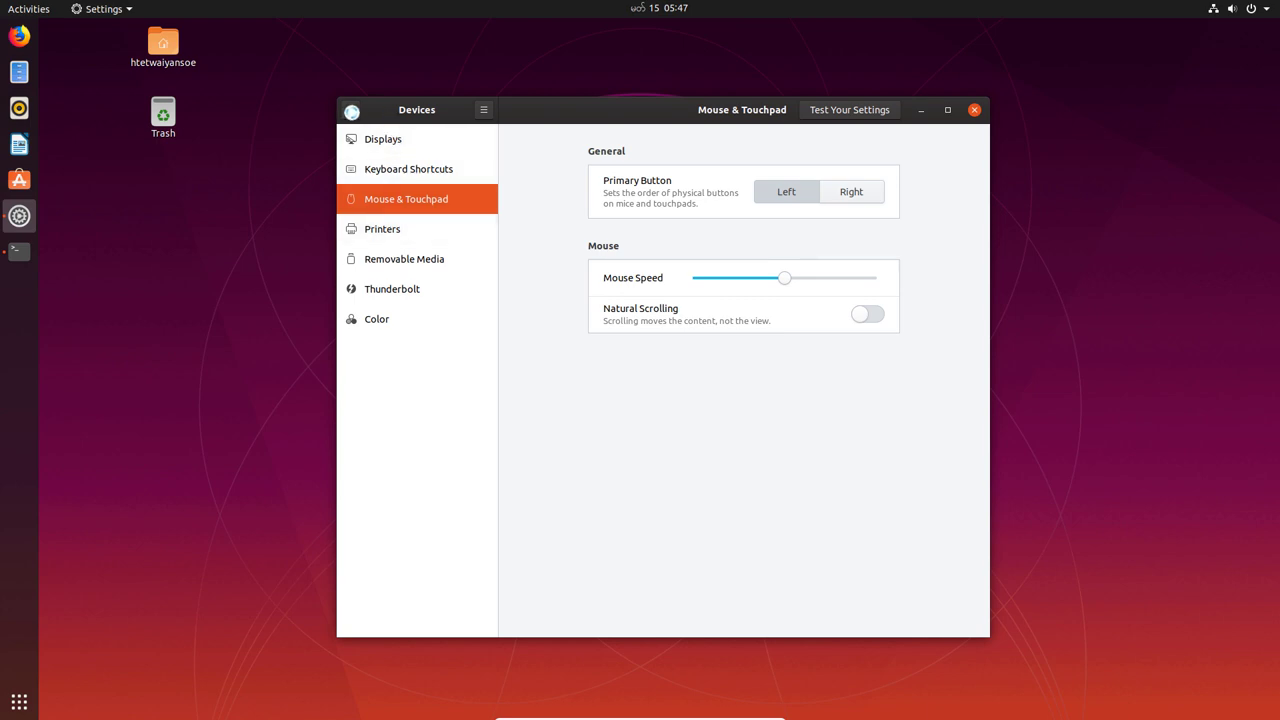
{"action": "left_click", "coordinate": [351, 110]}
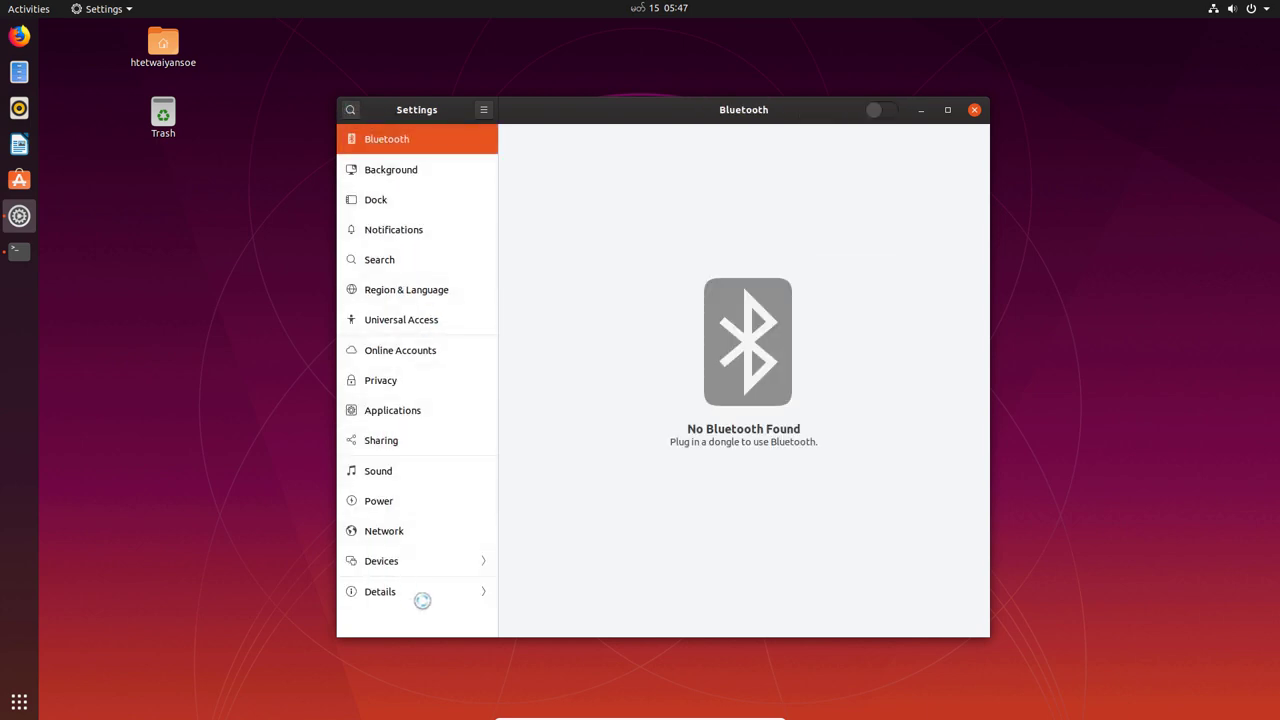
{"action": "left_click", "coordinate": [423, 171]}
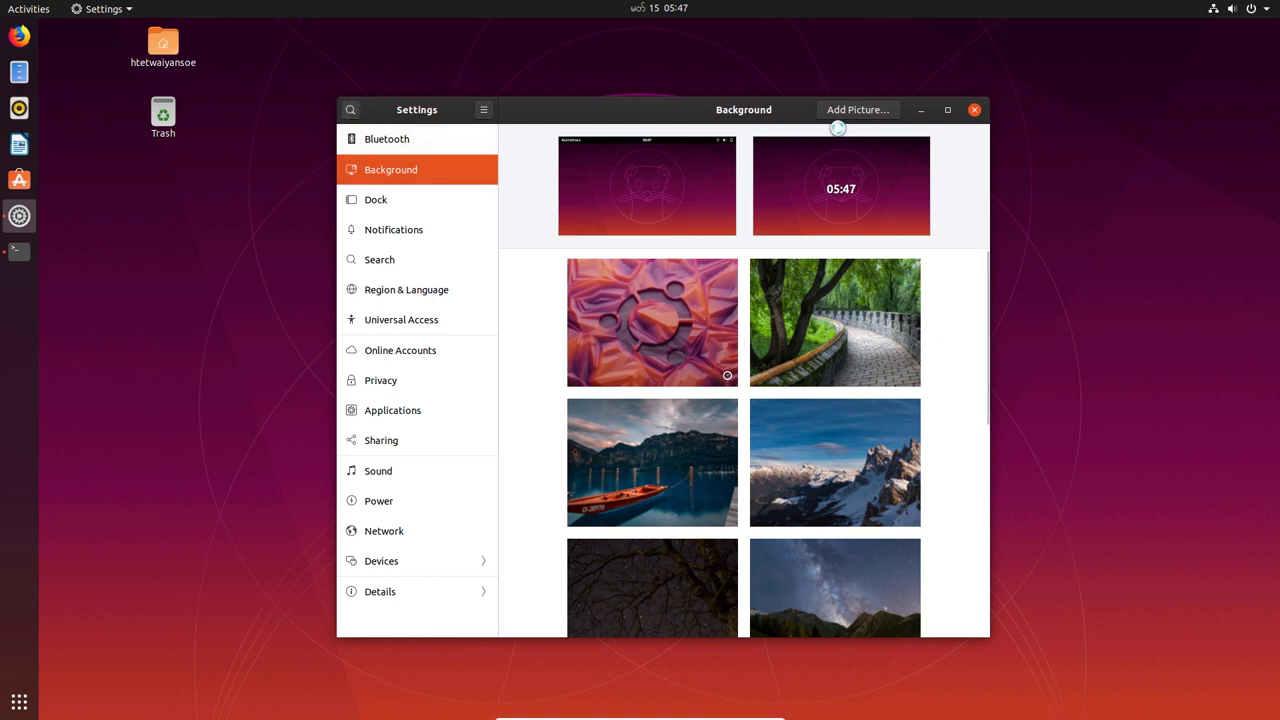
{"action": "left_click", "coordinate": [431, 140]}
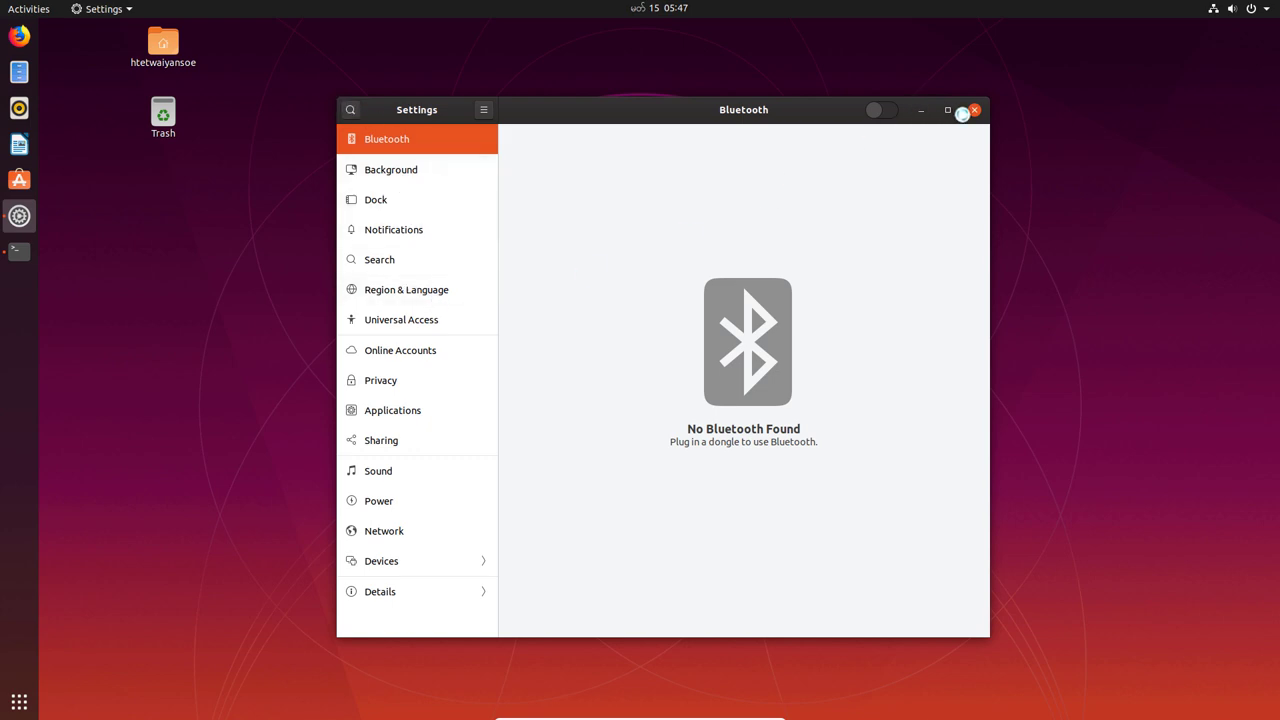
{"action": "left_click", "coordinate": [455, 350]}
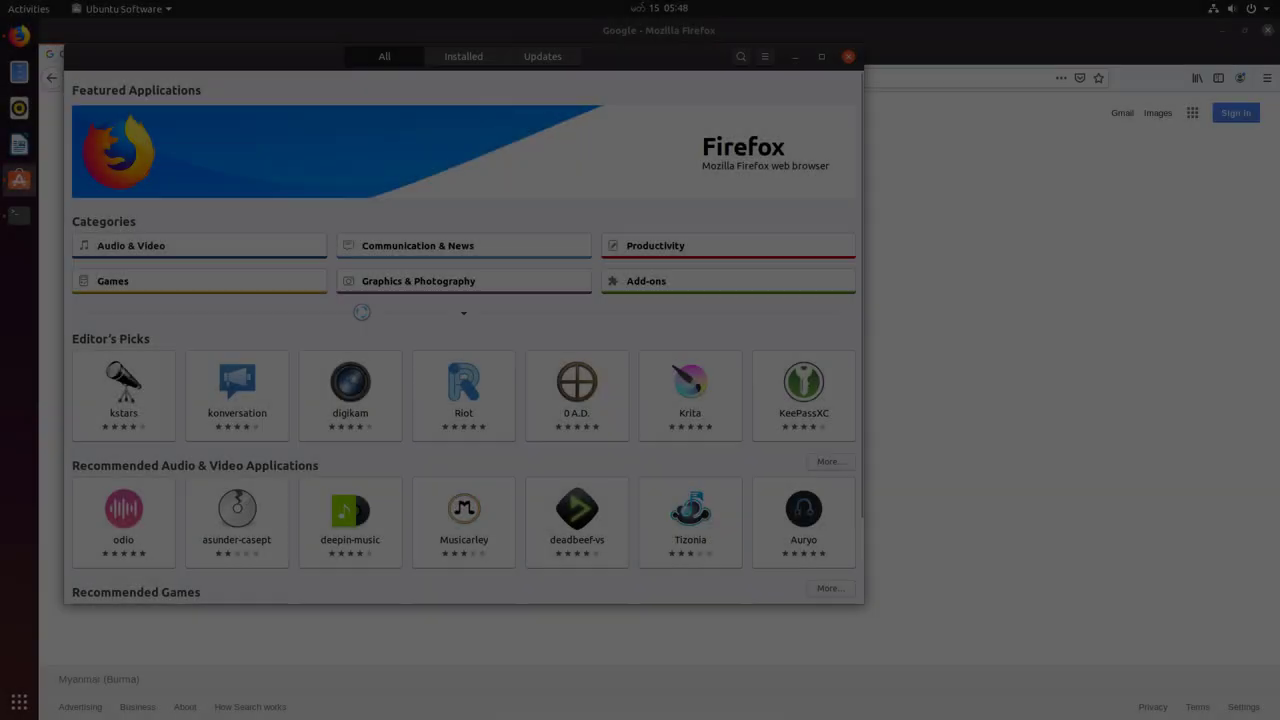
- Search 'vs co' and install Visual Studio Code, authorizing with the account password
{"action": "left_click", "coordinate": [741, 56]}
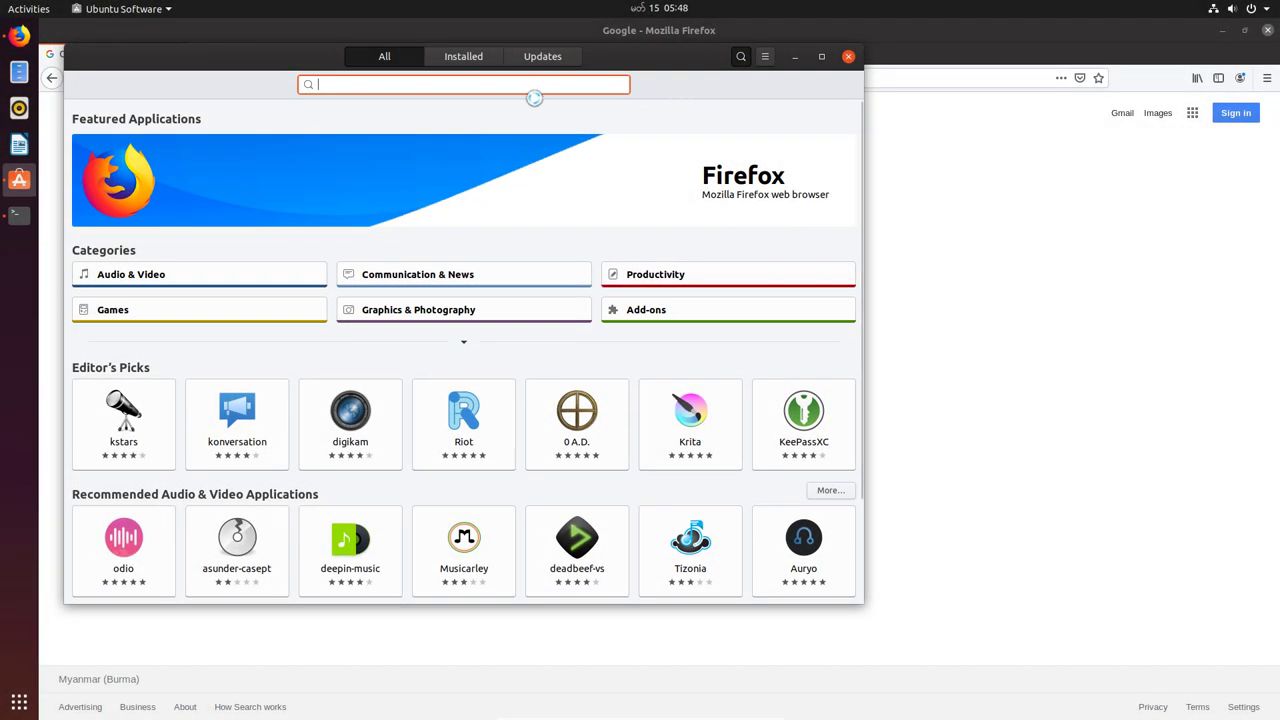
{"action": "type", "text": "vs co"}
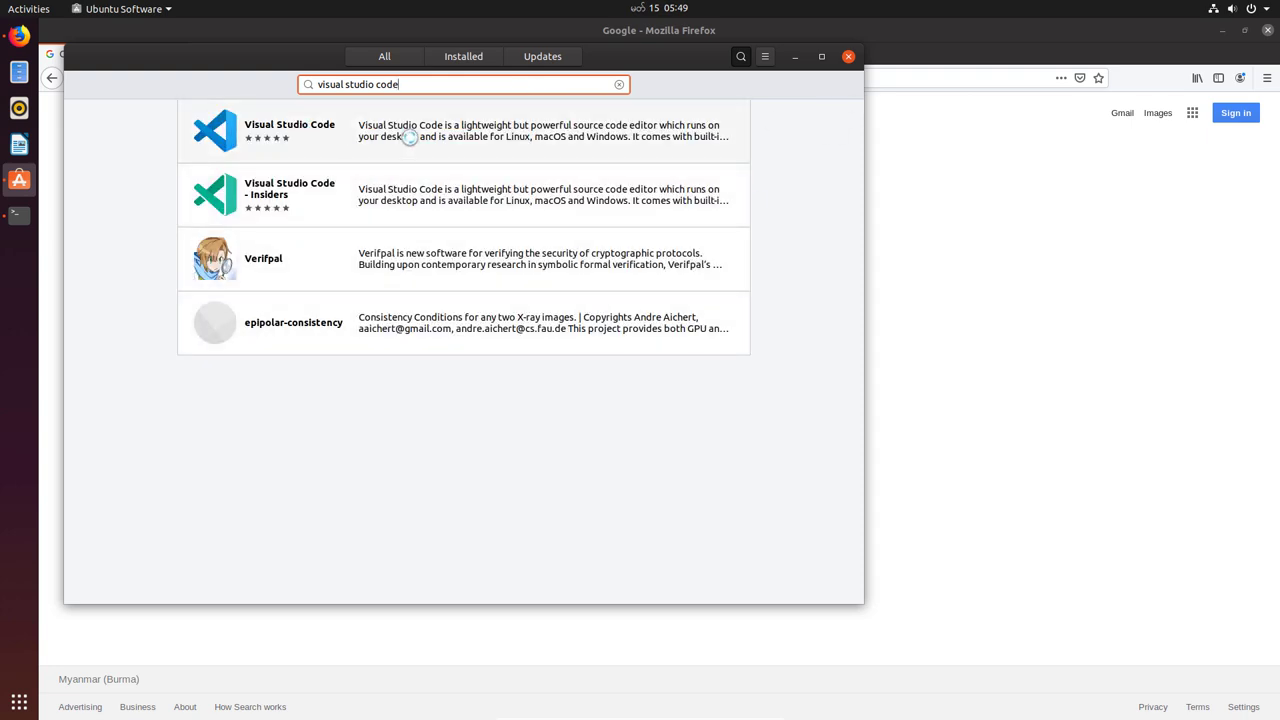
{"action": "left_click", "coordinate": [410, 137]}
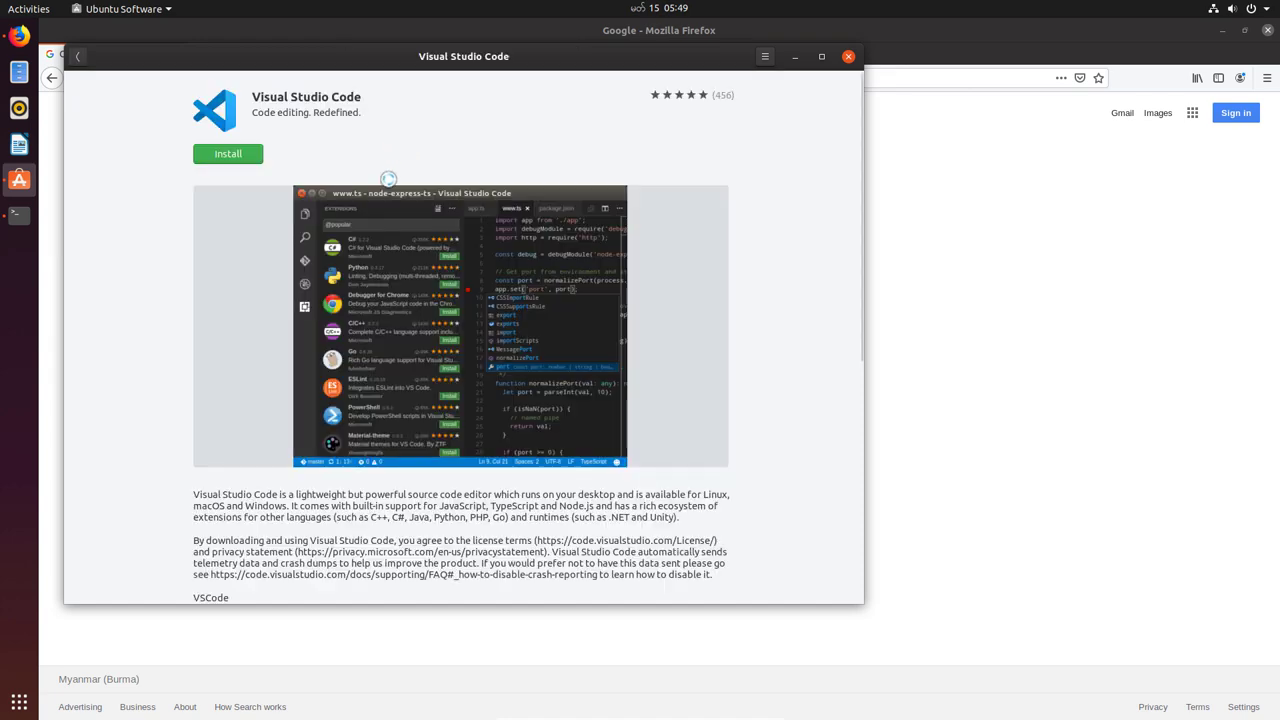
{"action": "left_click", "coordinate": [240, 160]}
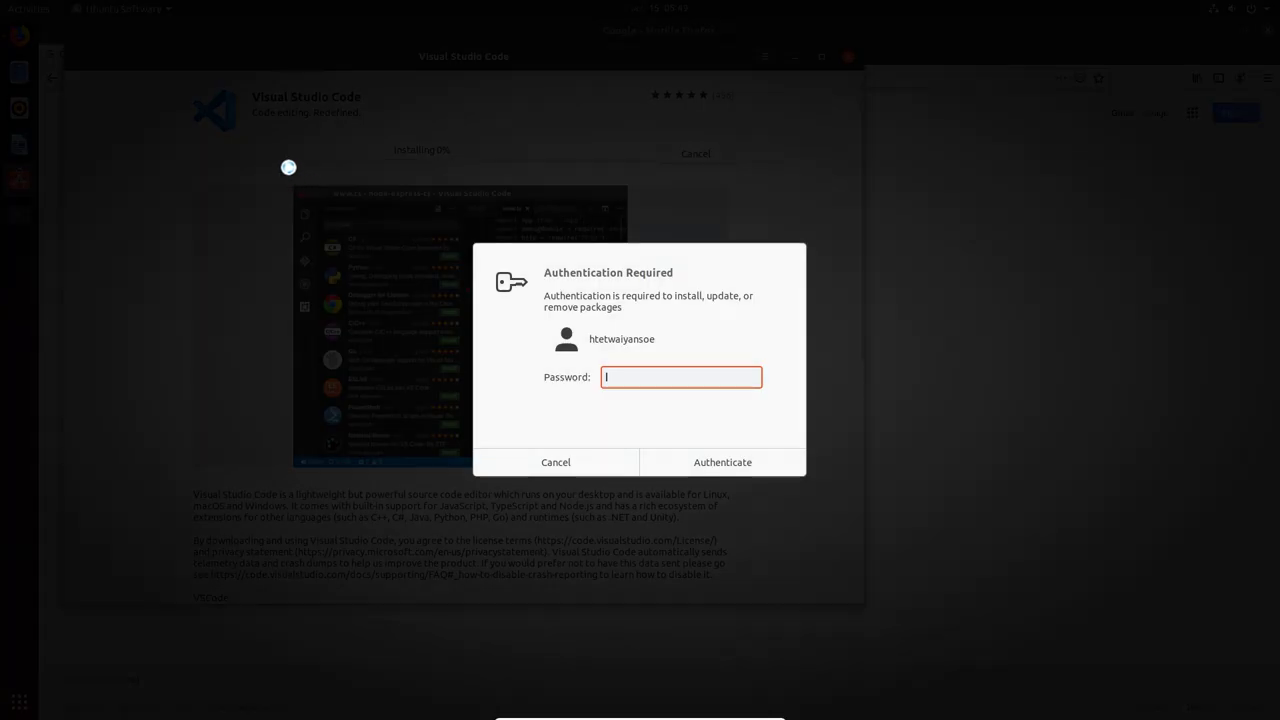
{"action": "type", "text": "••••••••••"}
{"action": "left_click", "coordinate": [731, 457]}
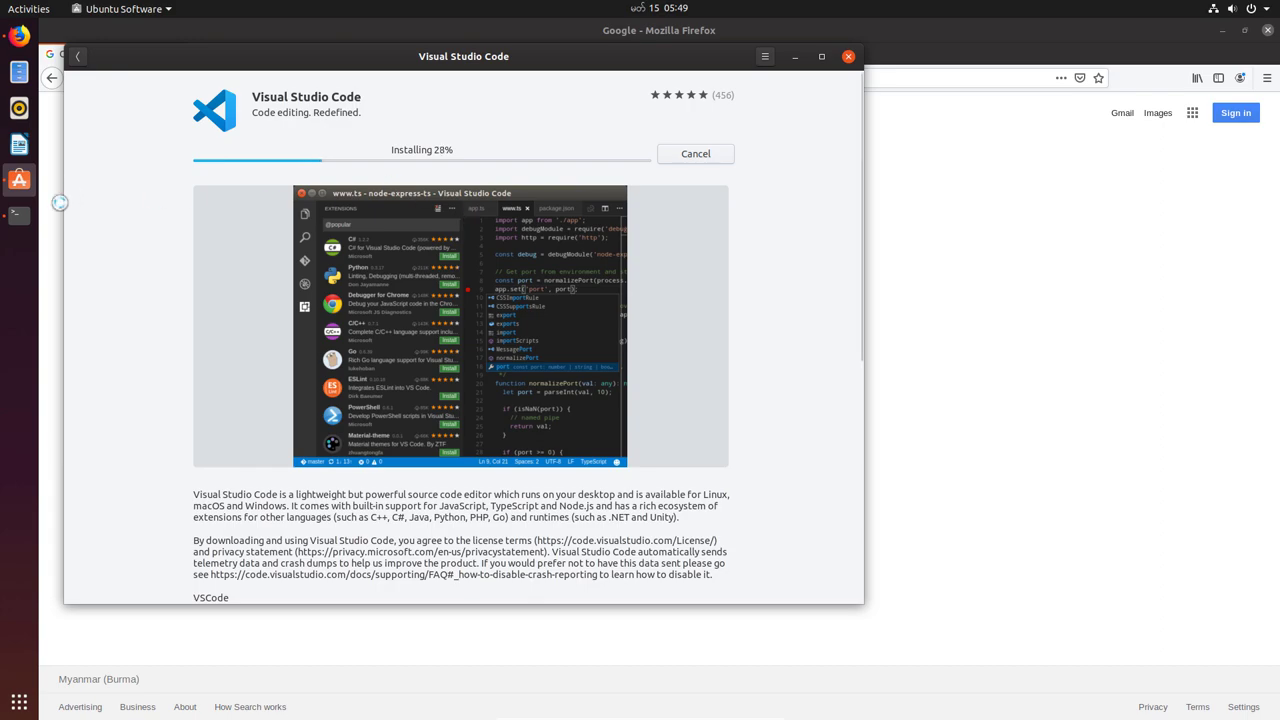
{"action": "left_click", "coordinate": [19, 214]}
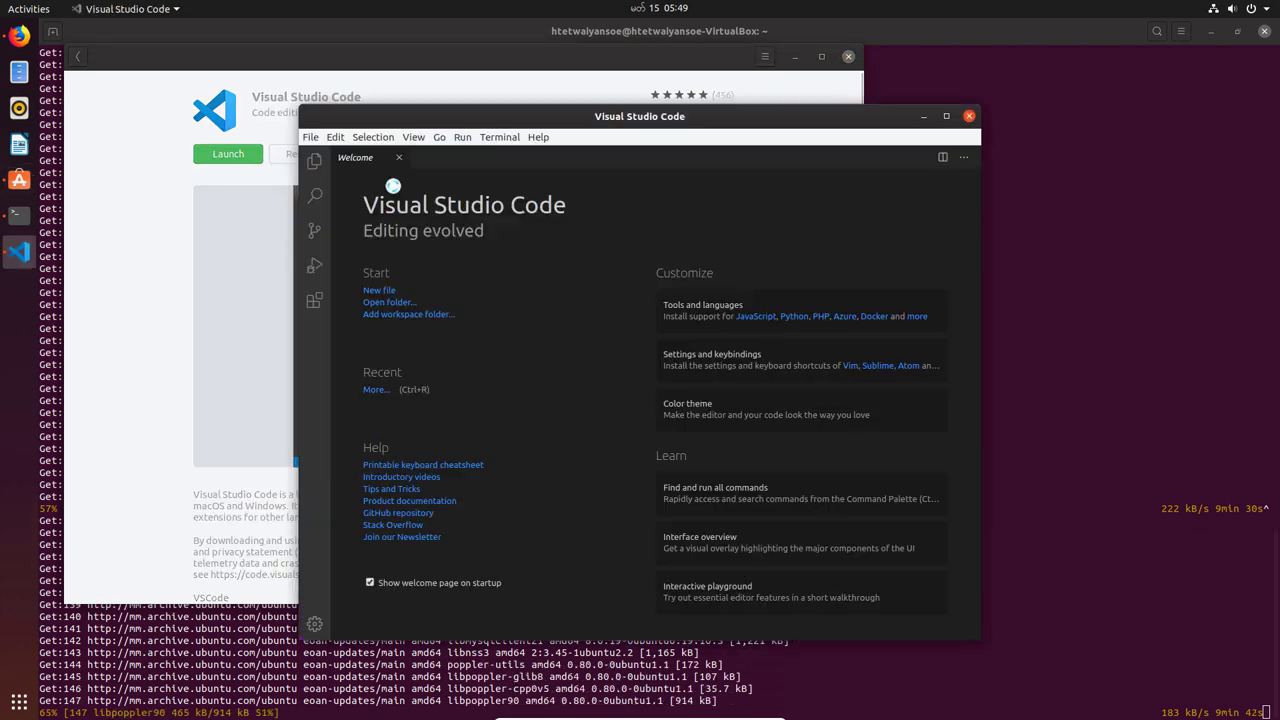
- Maximize VS Code, dismiss the telemetry notice, show the Explorer panel and close Welcome
{"action": "left_click", "coordinate": [946, 117]}
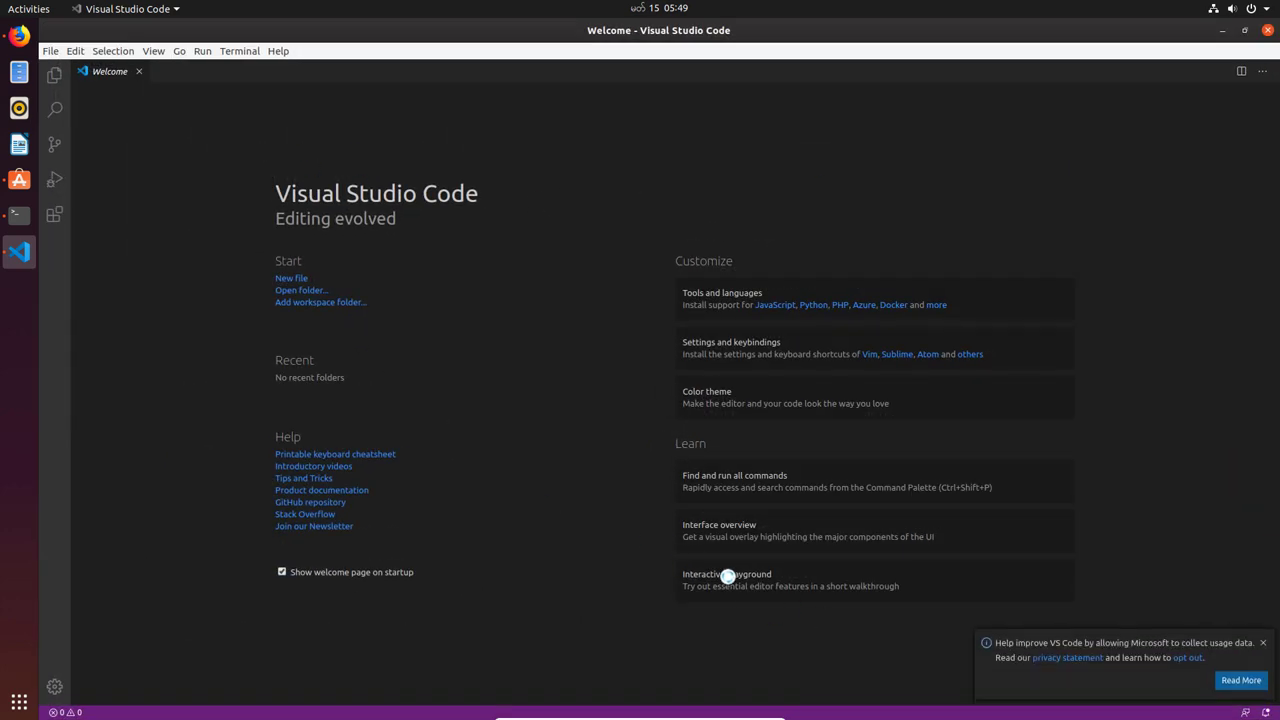
{"action": "left_click", "coordinate": [1265, 648]}
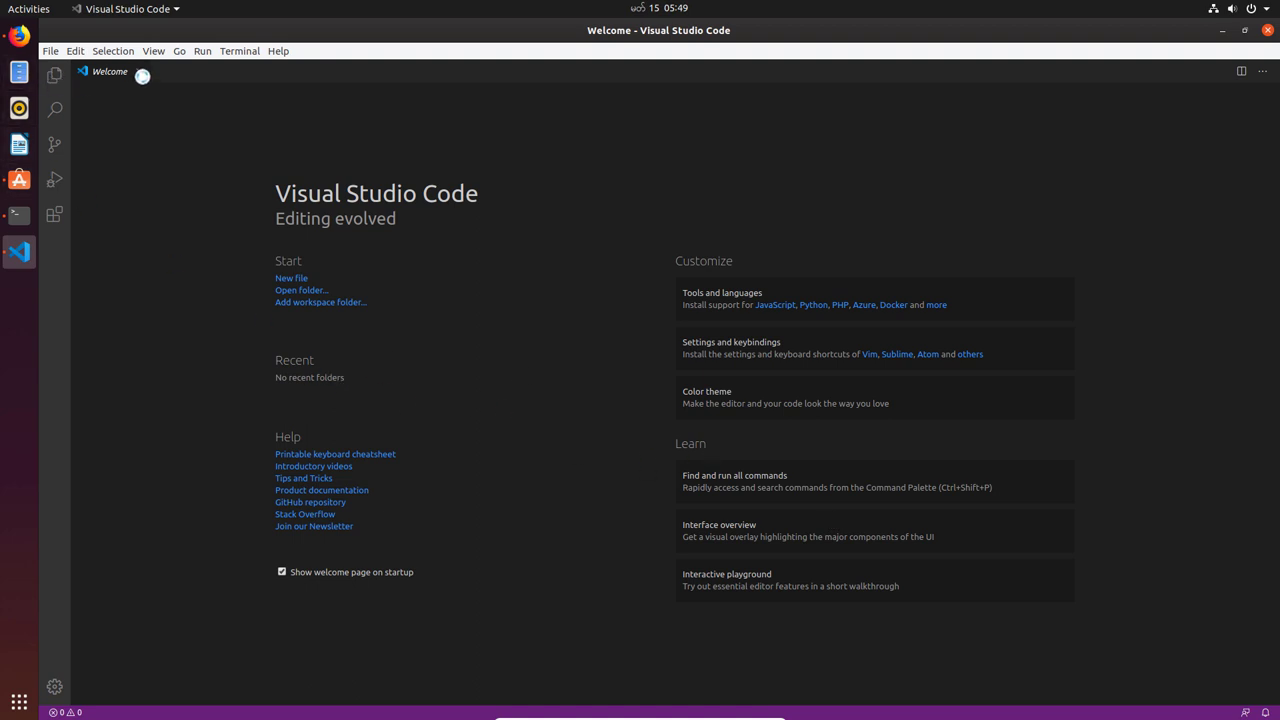
{"action": "left_click", "coordinate": [62, 75]}
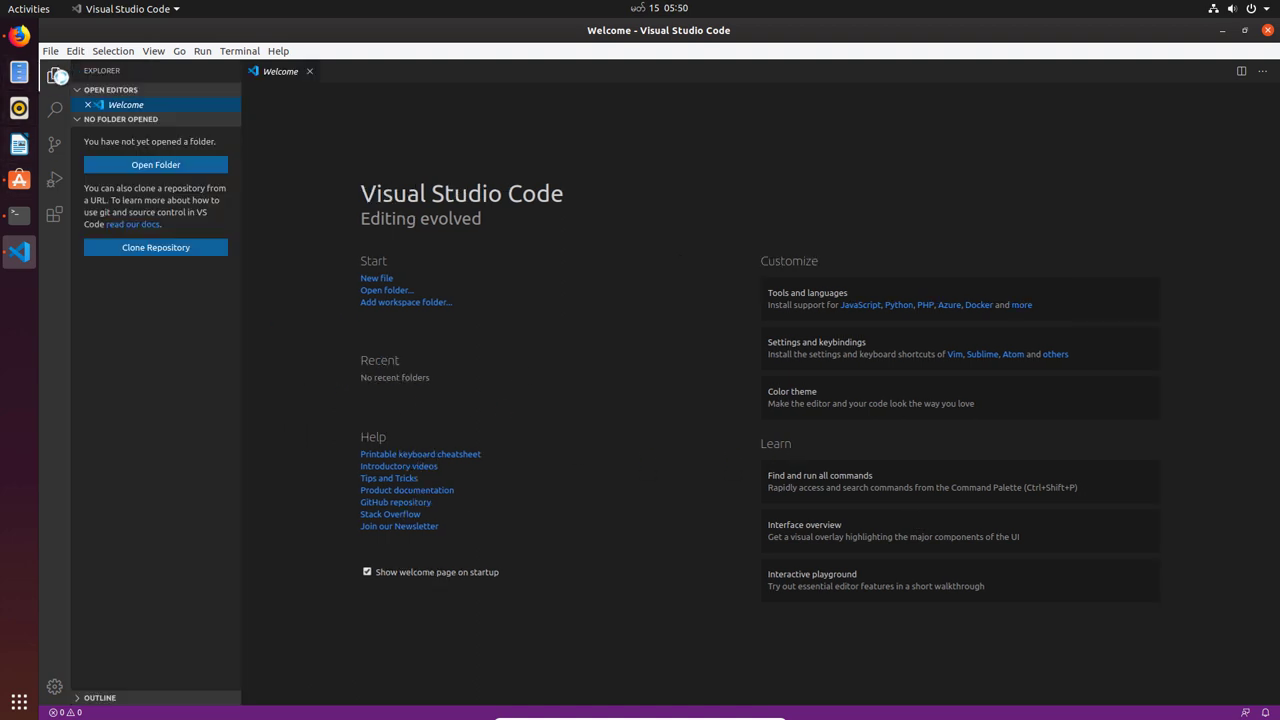
{"action": "left_click", "coordinate": [309, 73]}
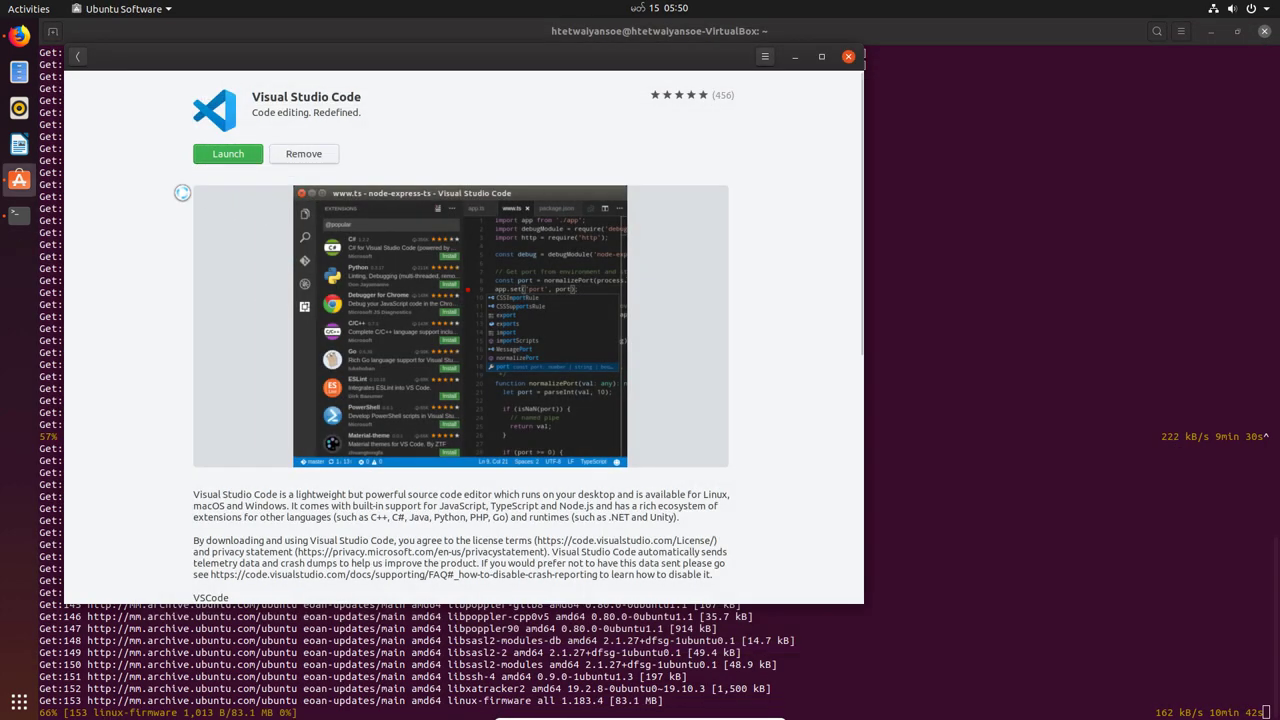
- Search 'chrome' and install Chromium 80.0.3987.132 (160.1 MB), then review its details
{"action": "type", "text": "chrome"}
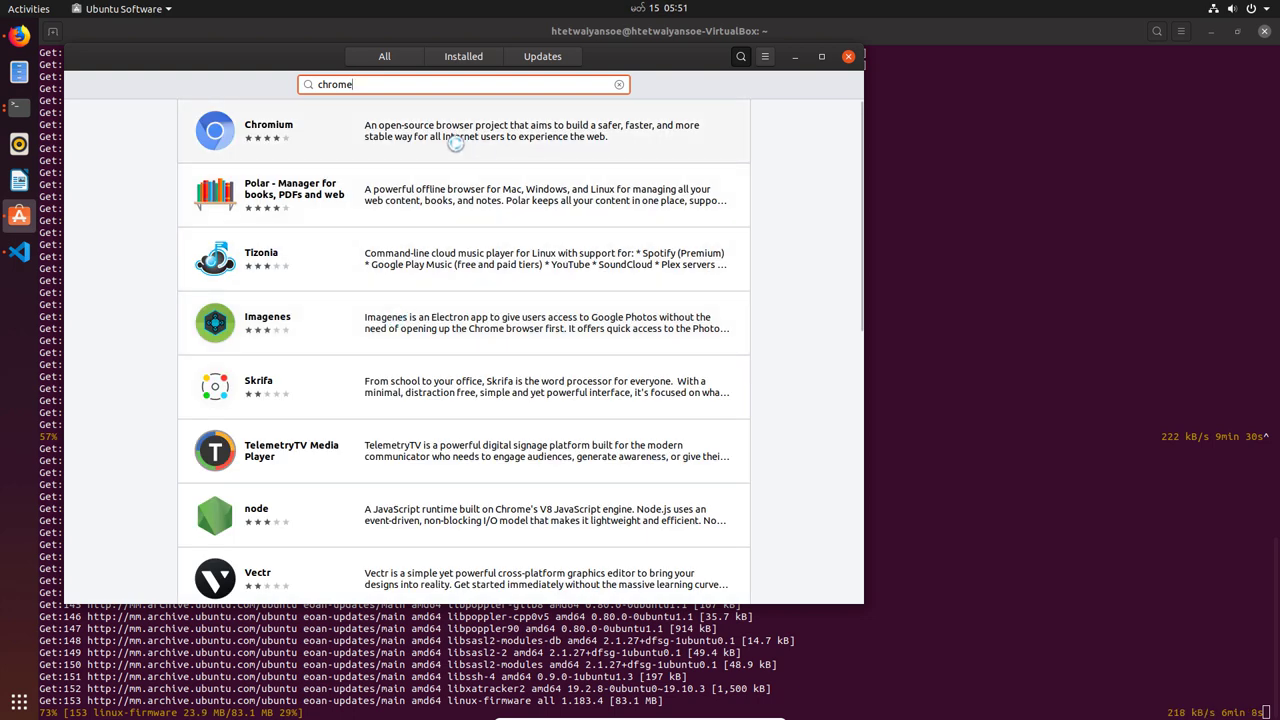
{"action": "left_click", "coordinate": [455, 143]}
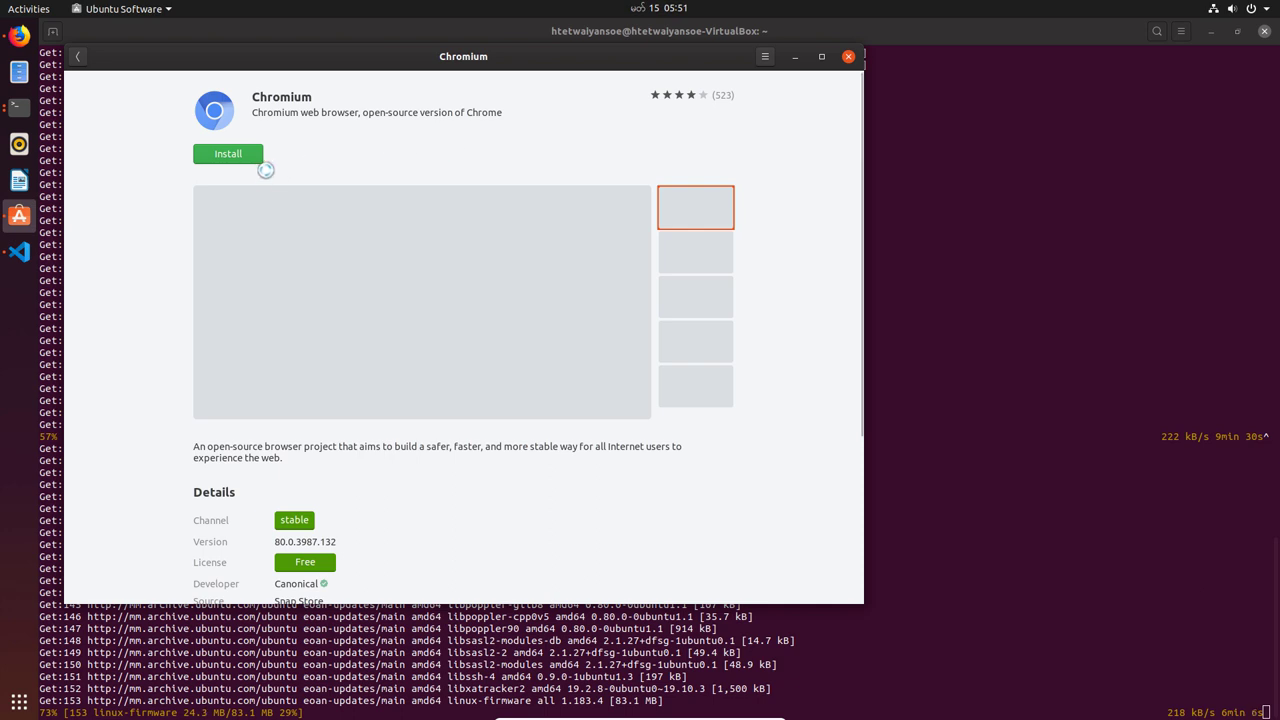
{"action": "left_click", "coordinate": [240, 154]}
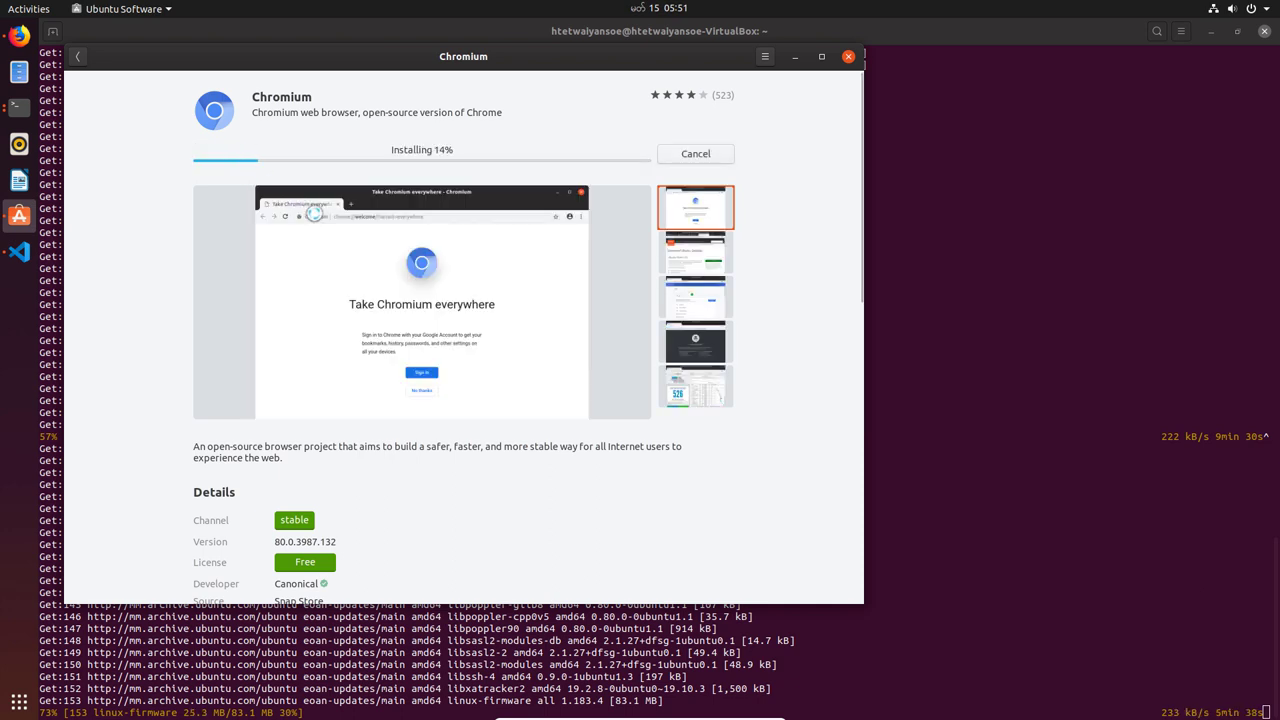
{"action": "scroll", "coordinate": [441, 470], "scroll_direction": "down", "scroll_amount": 8}
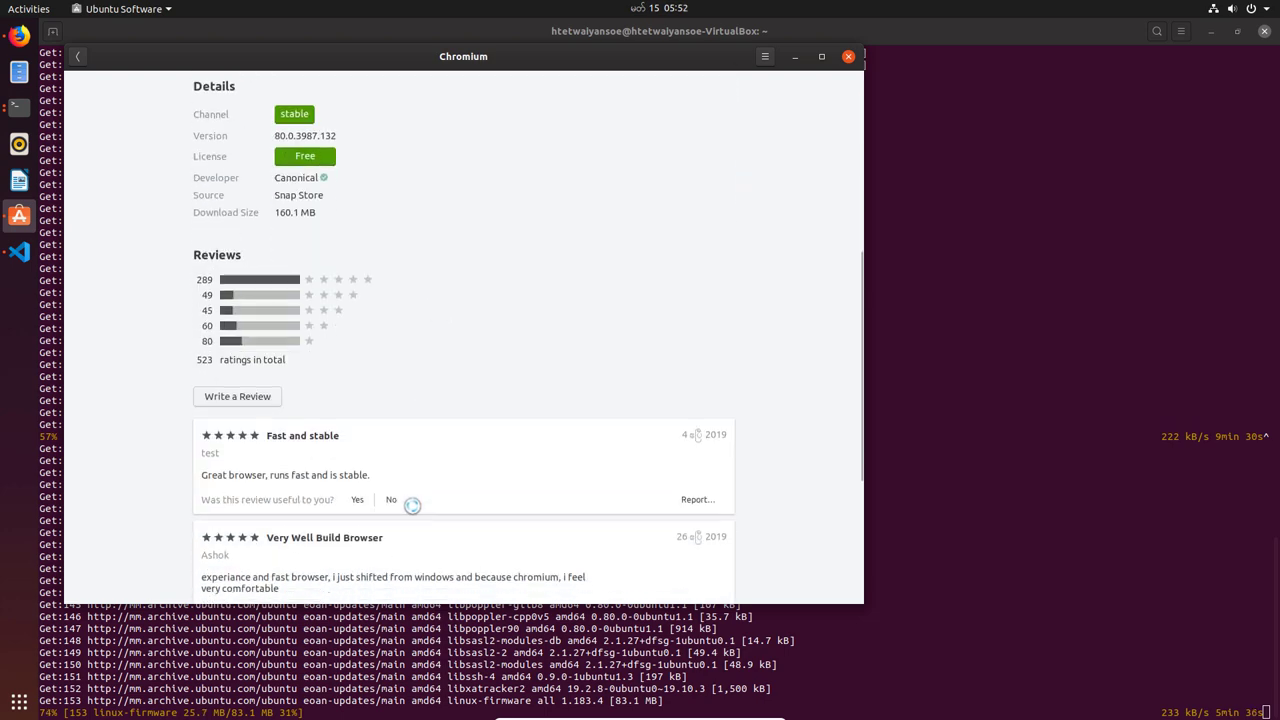